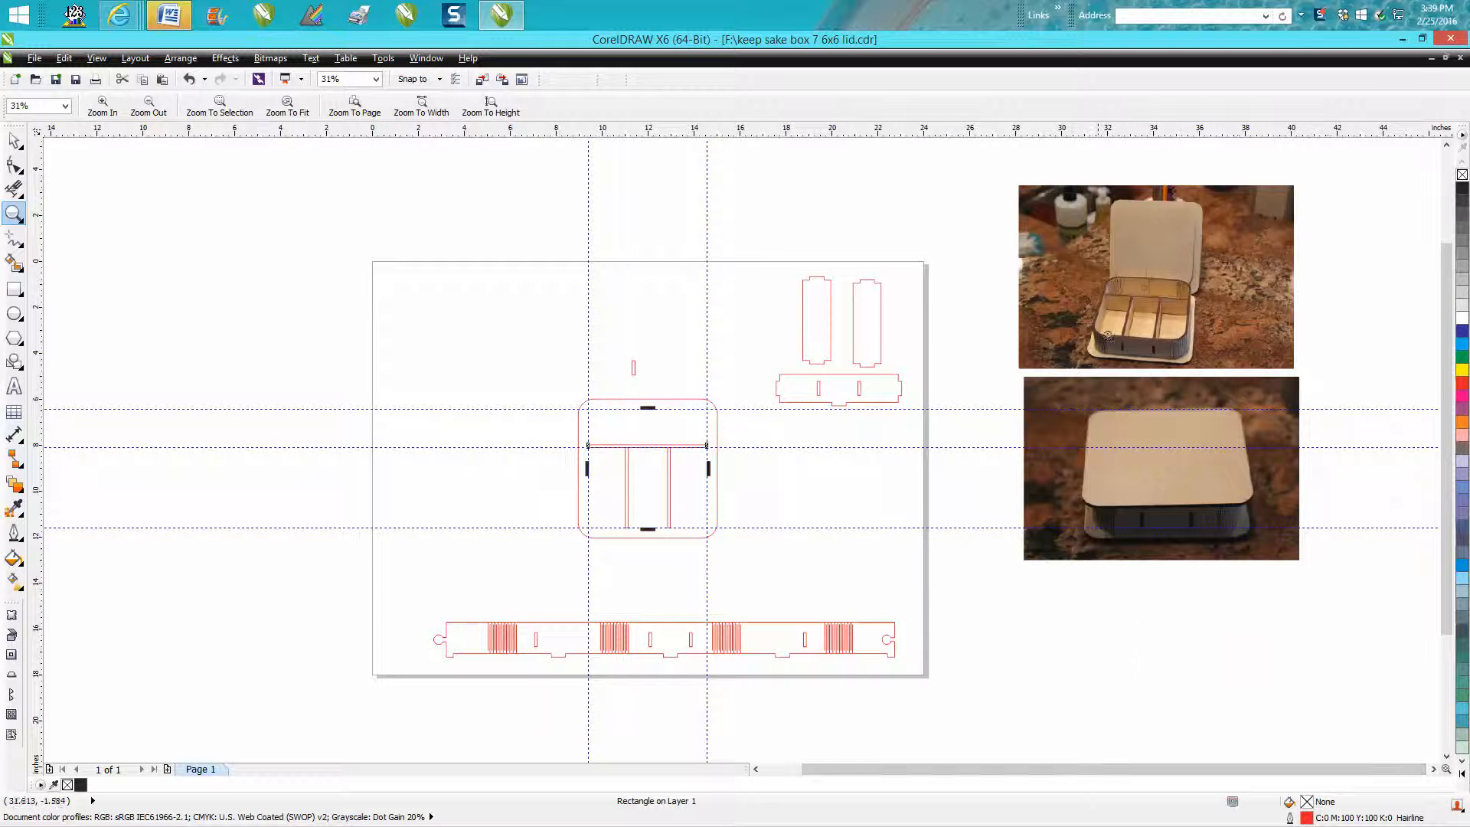
Duplicate the horizontal divider and the left vertical divider from the base layout into the empty area beside the base
{"action": "left_click_drag", "start_coordinate": [1197, 371], "coordinate": [1199, 372]}
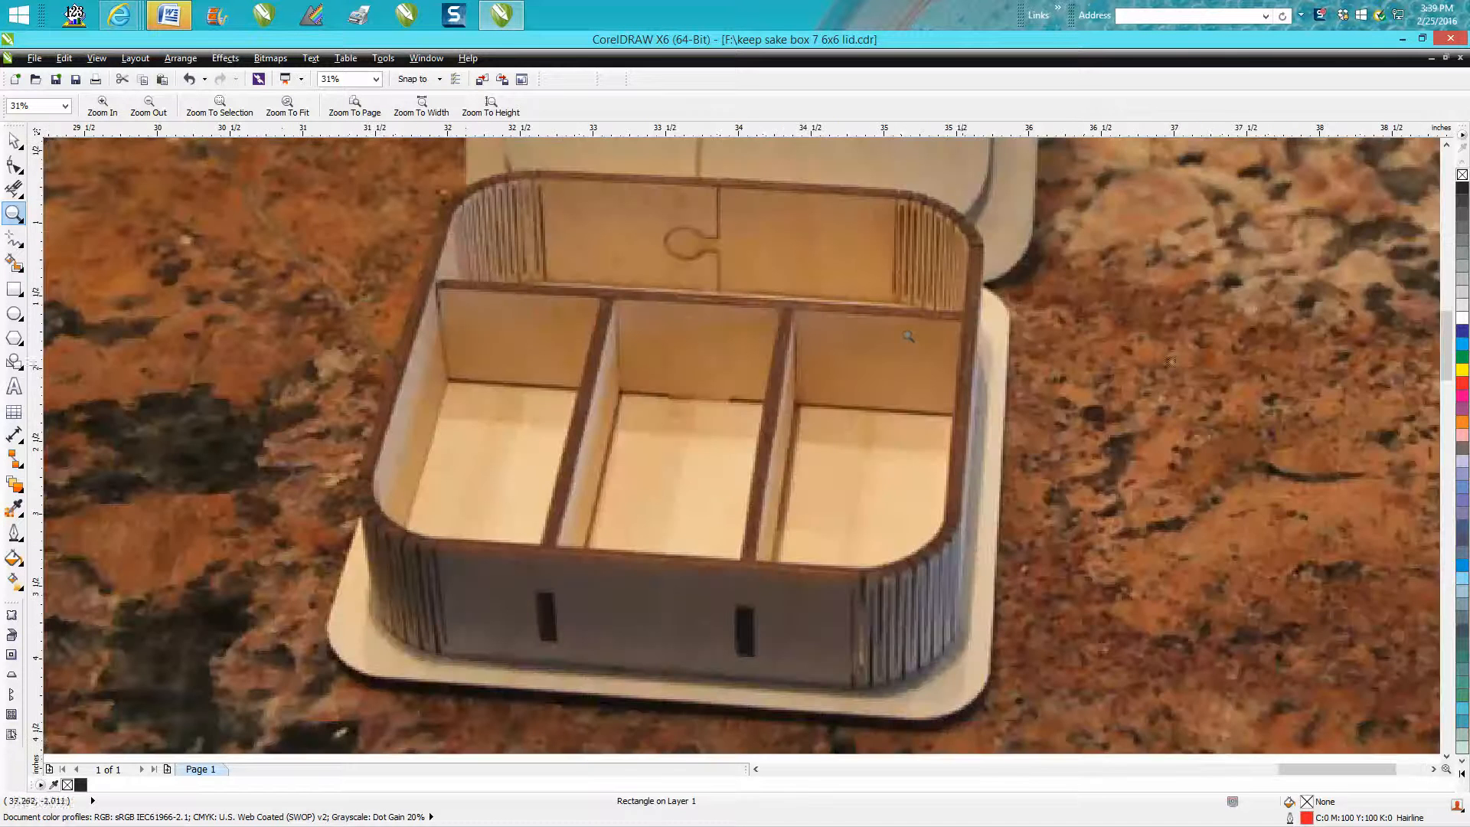
{"action": "scroll", "coordinate": [761, 369], "scroll_direction": "down", "scroll_amount": 3}
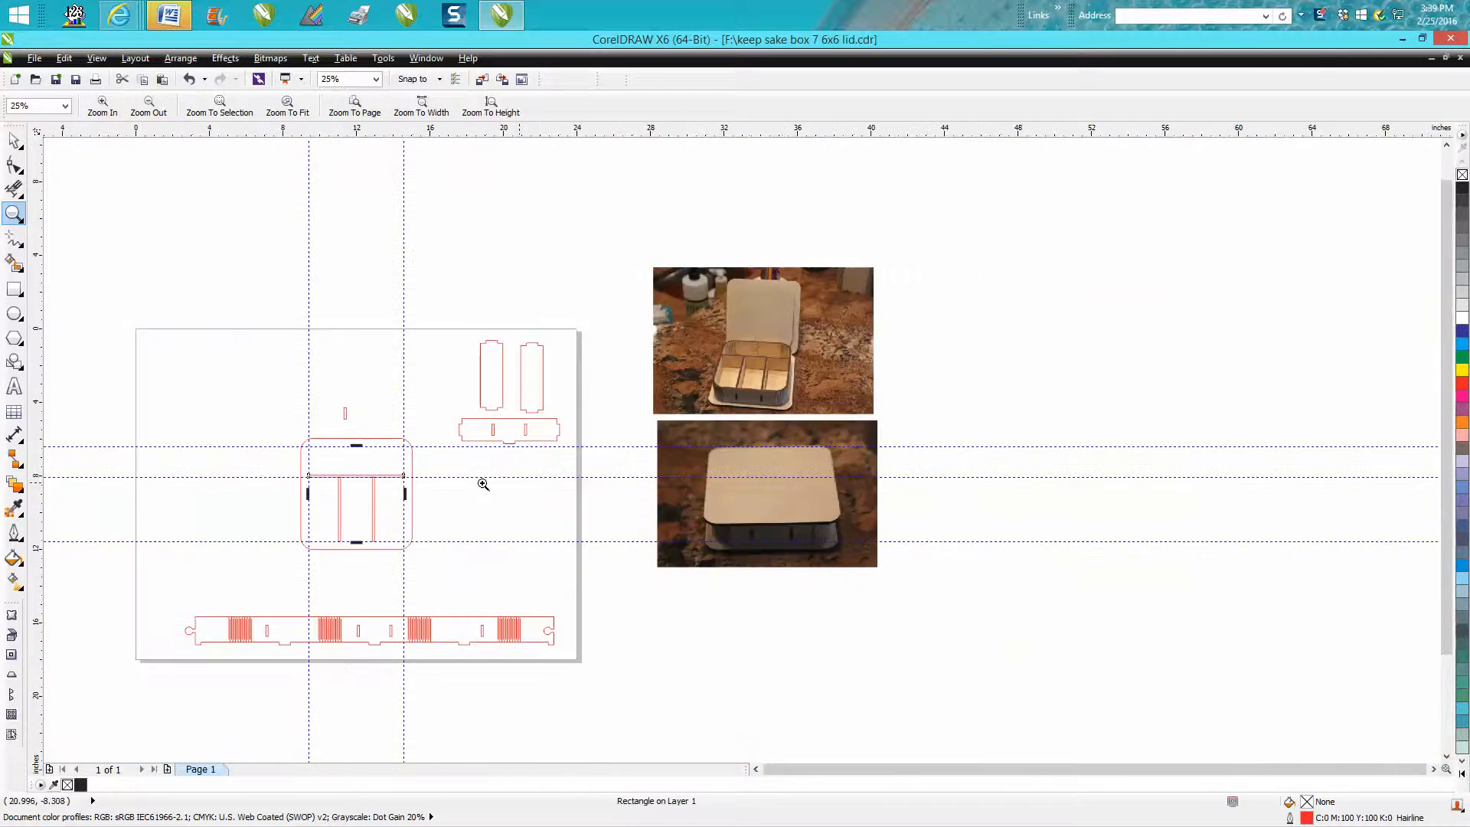
{"action": "left_click", "coordinate": [756, 769]}
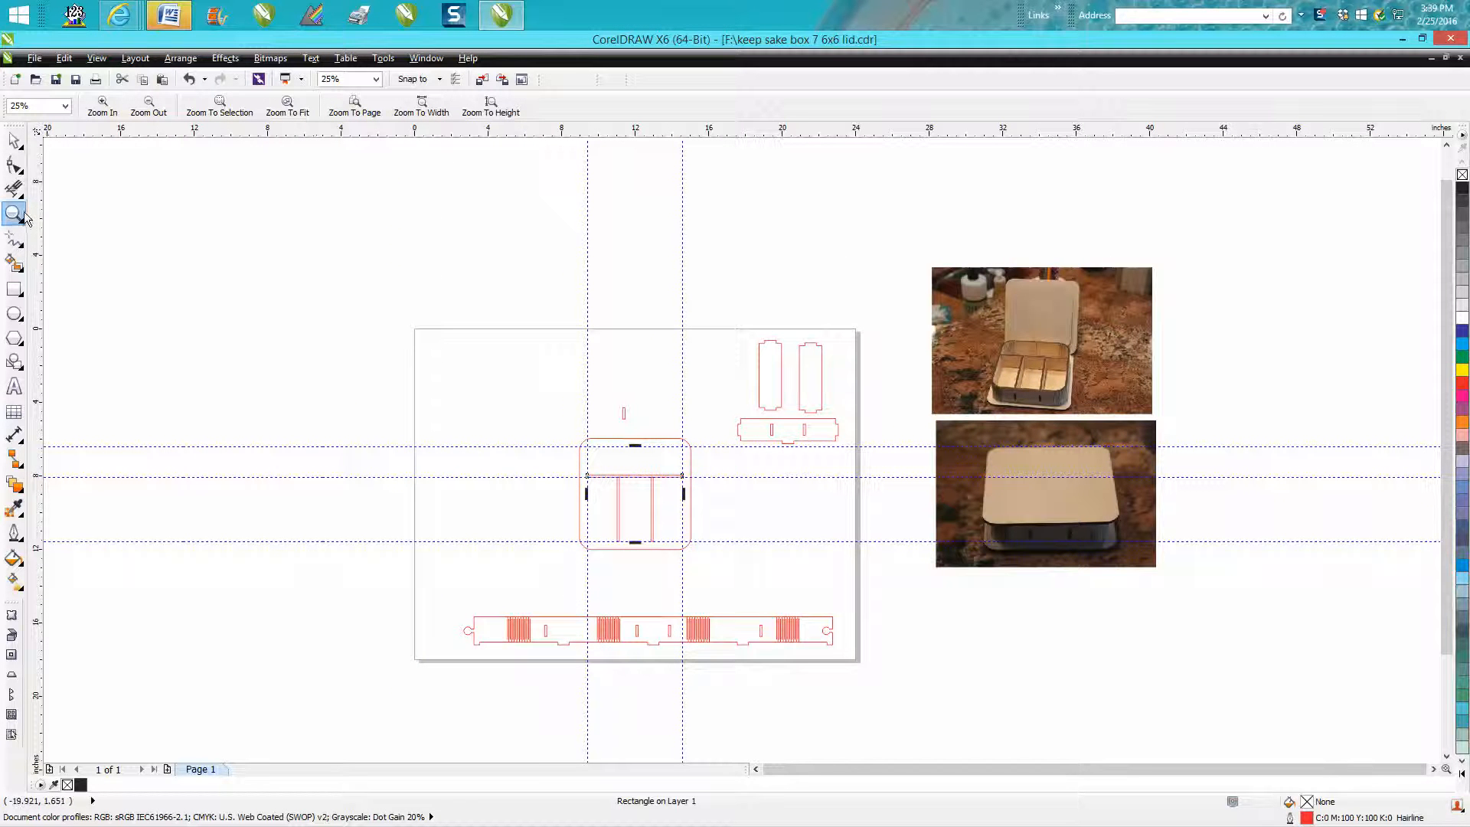
{"action": "left_click_drag", "start_coordinate": [549, 404], "coordinate": [764, 590]}
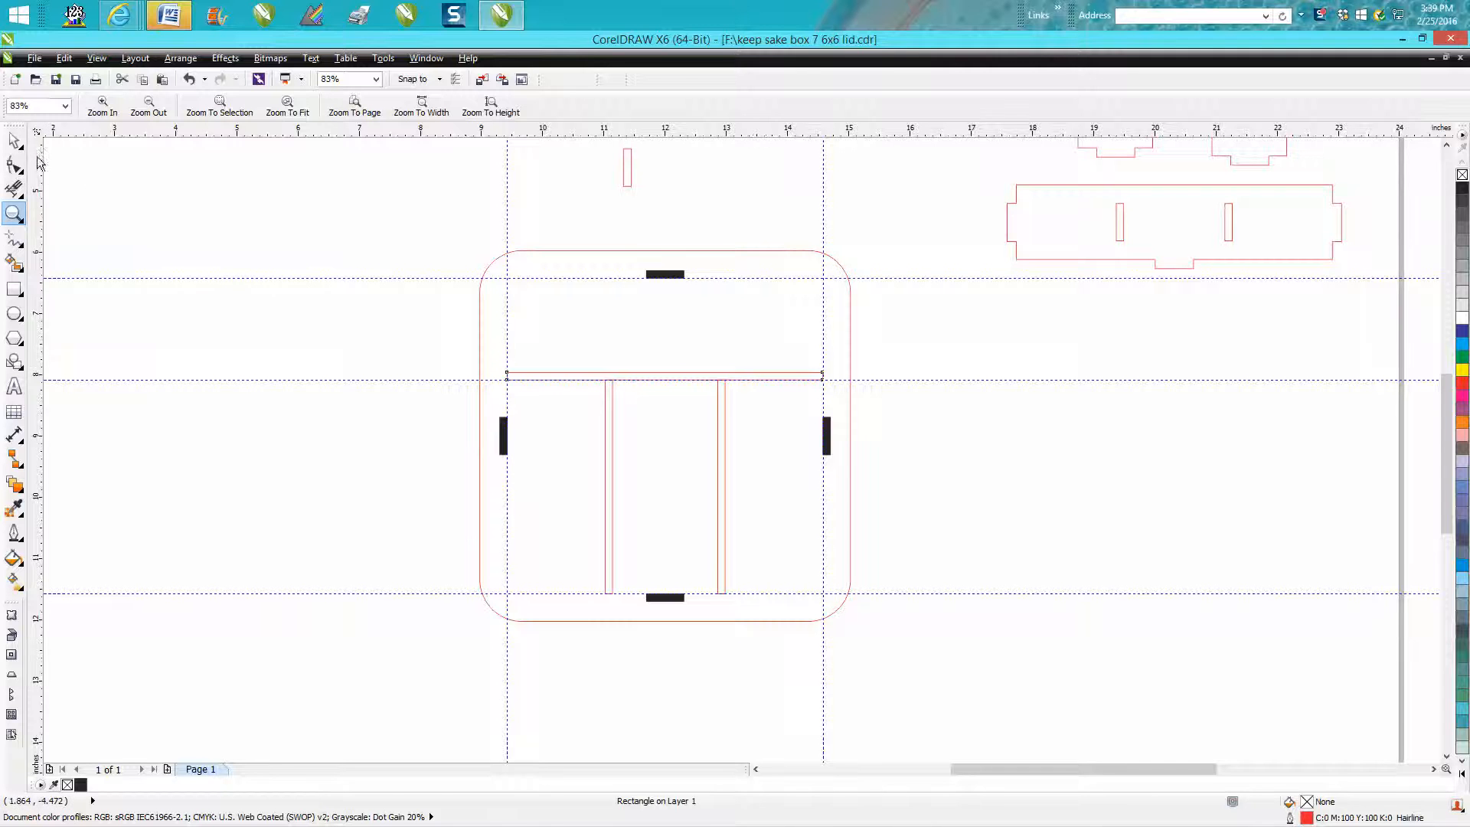
{"action": "left_click", "coordinate": [14, 140]}
{"action": "left_click", "coordinate": [580, 311]}
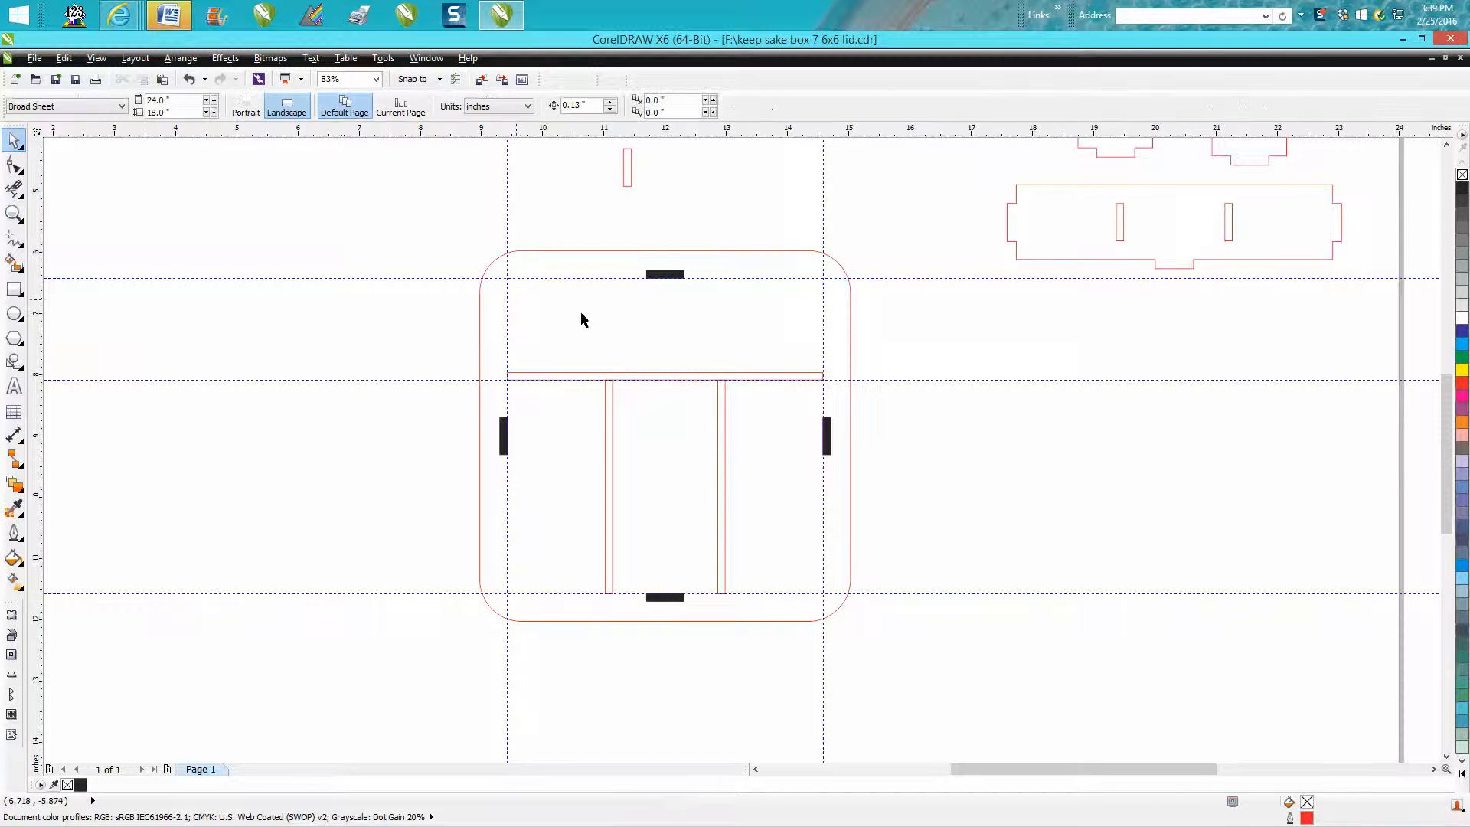
{"action": "left_click", "coordinate": [673, 377]}
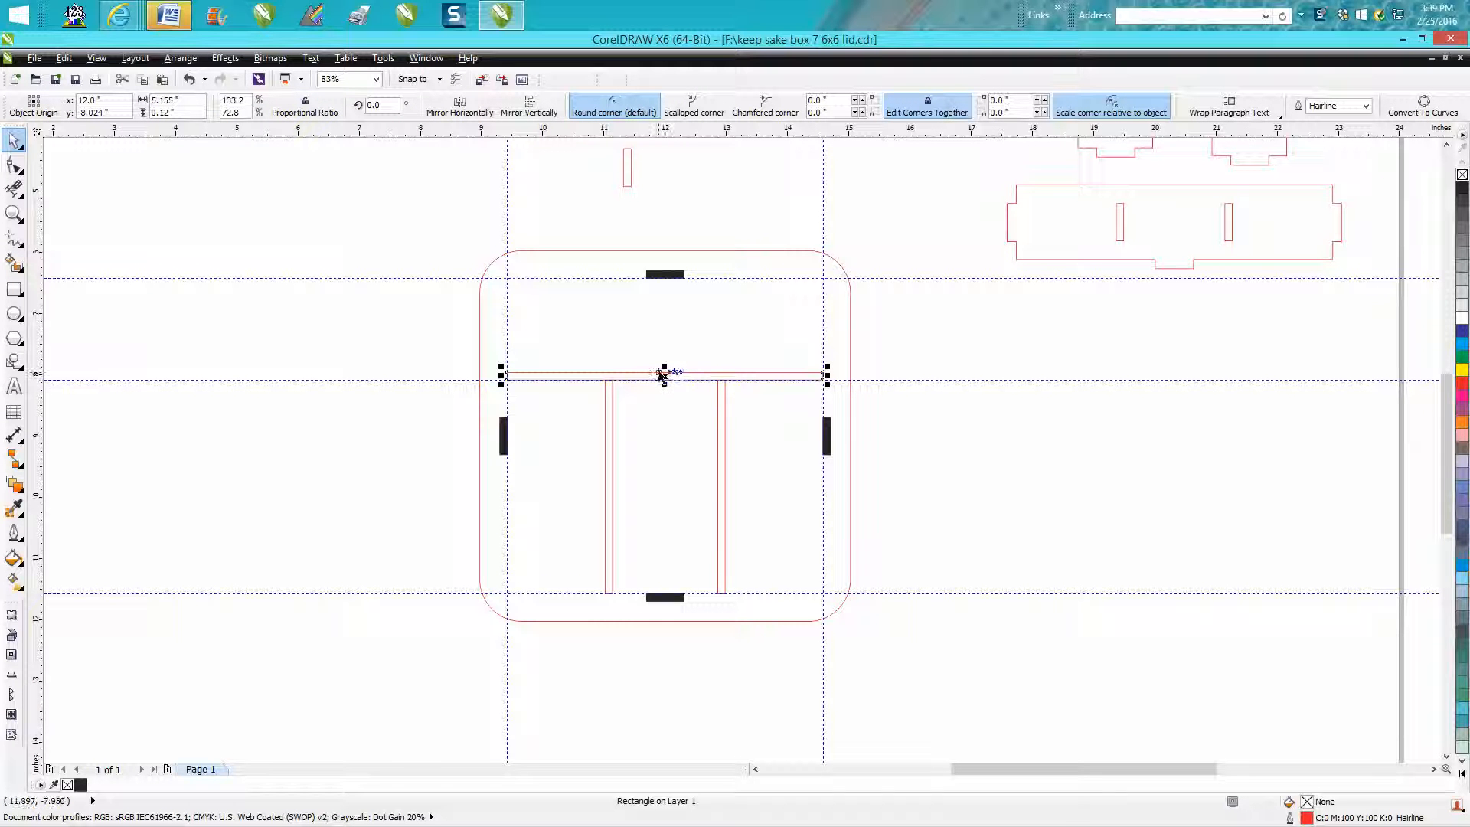
{"action": "left_click_drag", "start_coordinate": [663, 375], "coordinate": [286, 410]}
{"action": "left_click", "coordinate": [605, 457]}
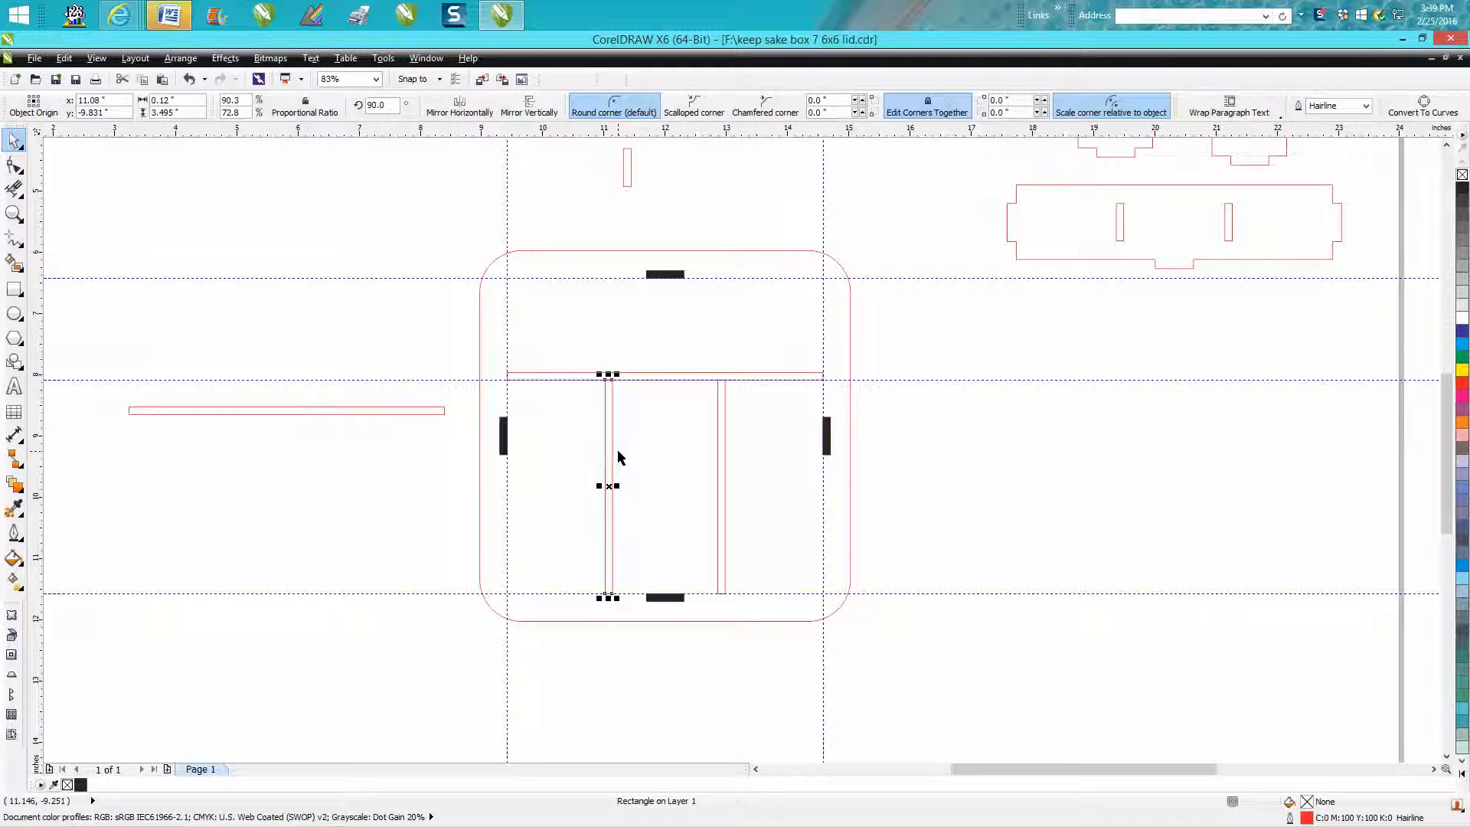
{"action": "left_click_drag", "start_coordinate": [612, 486], "coordinate": [354, 533]}
Group the rounded base with its dividers and black slots, and move the group below the notched divider parts
{"action": "left_click_drag", "start_coordinate": [440, 228], "coordinate": [907, 666]}
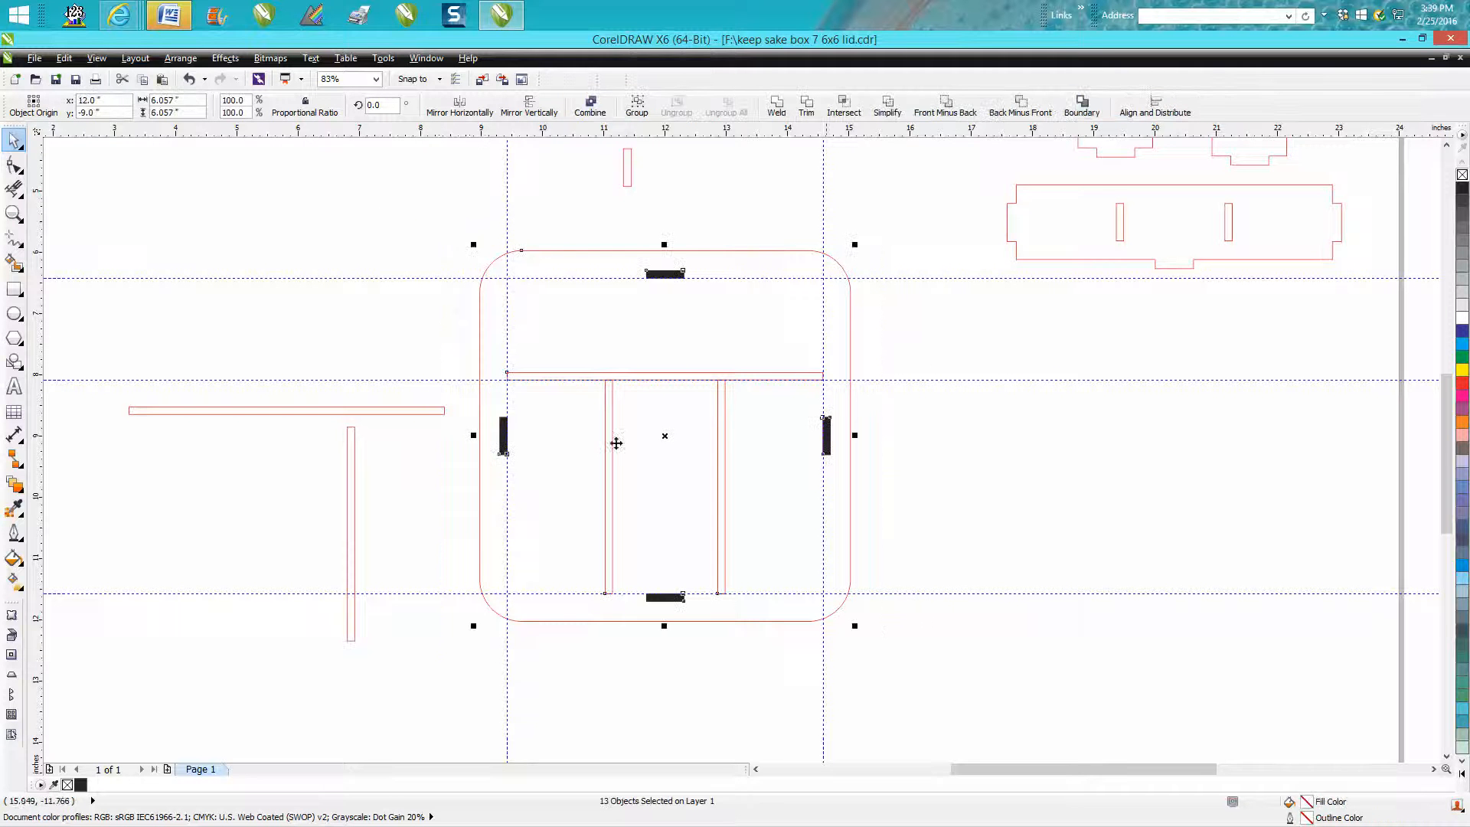
{"action": "left_click", "coordinate": [181, 58]}
{"action": "left_click", "coordinate": [208, 201]}
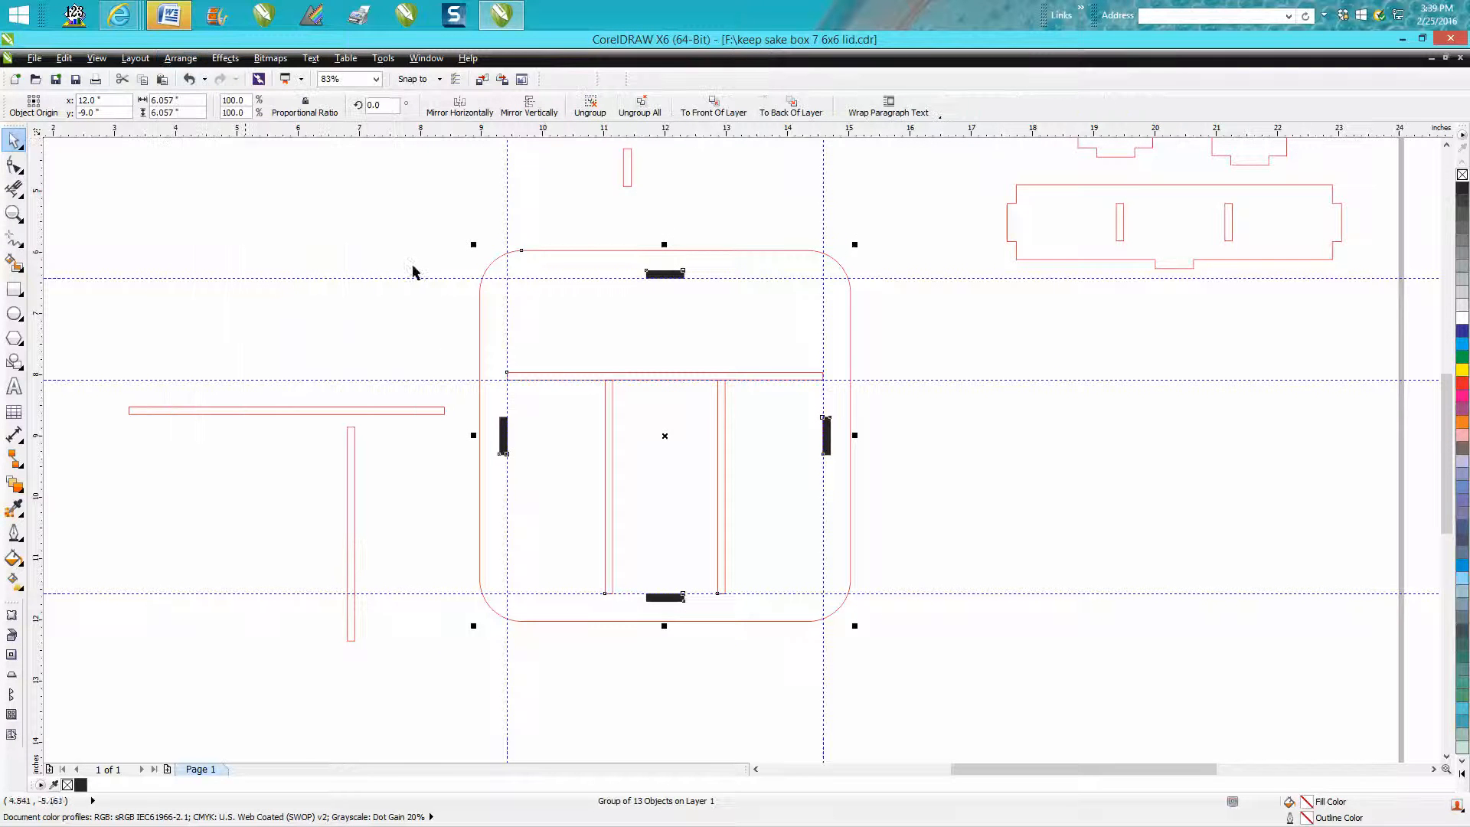
{"action": "left_click_drag", "start_coordinate": [666, 433], "coordinate": [1192, 495]}
Dimension the height of the hinged side strip between its left end and the first set of hinge cuts
{"action": "left_click", "coordinate": [425, 410]}
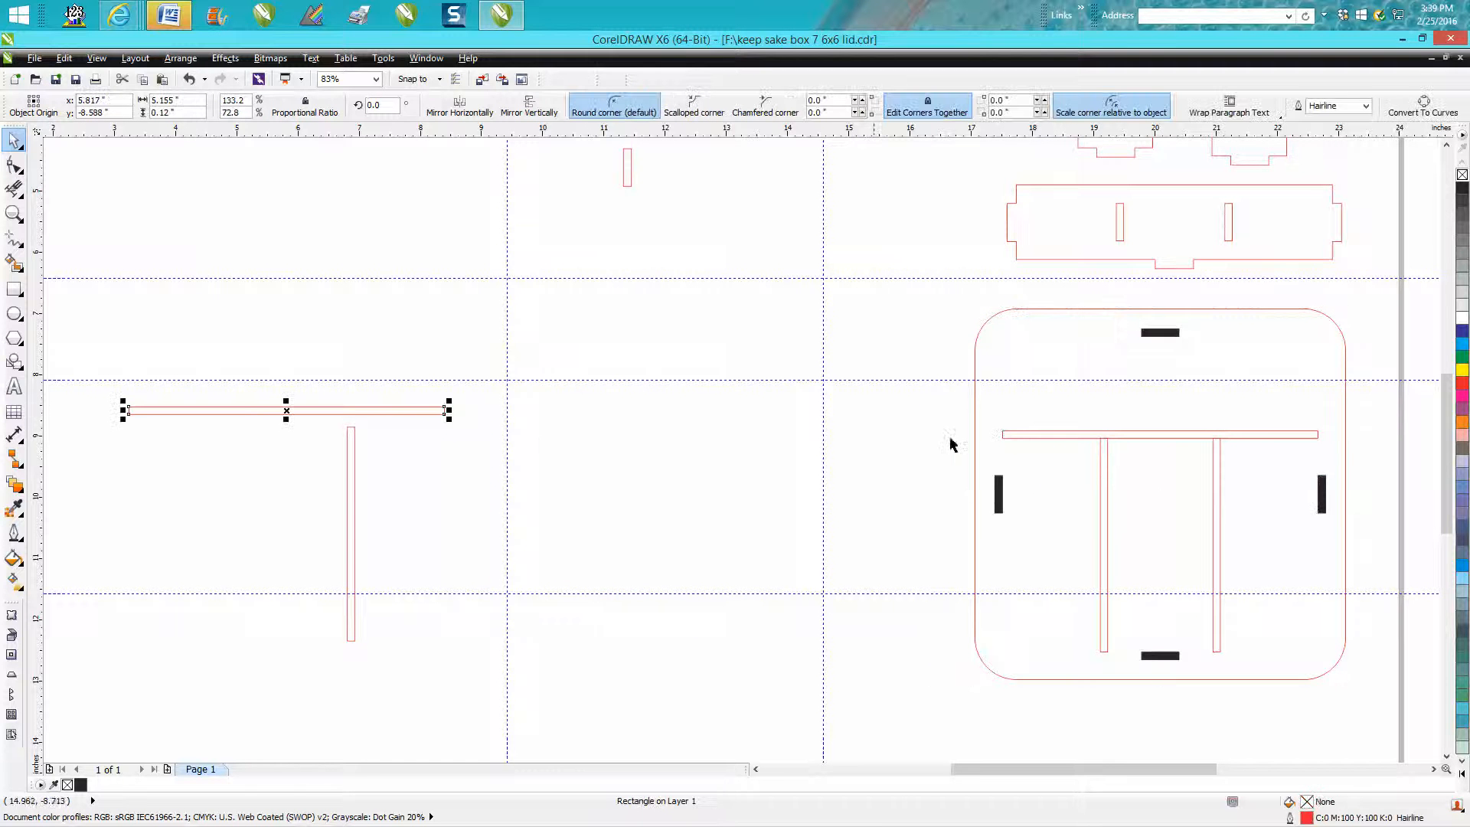
{"action": "scroll", "coordinate": [921, 664], "scroll_direction": "down", "scroll_amount": 3}
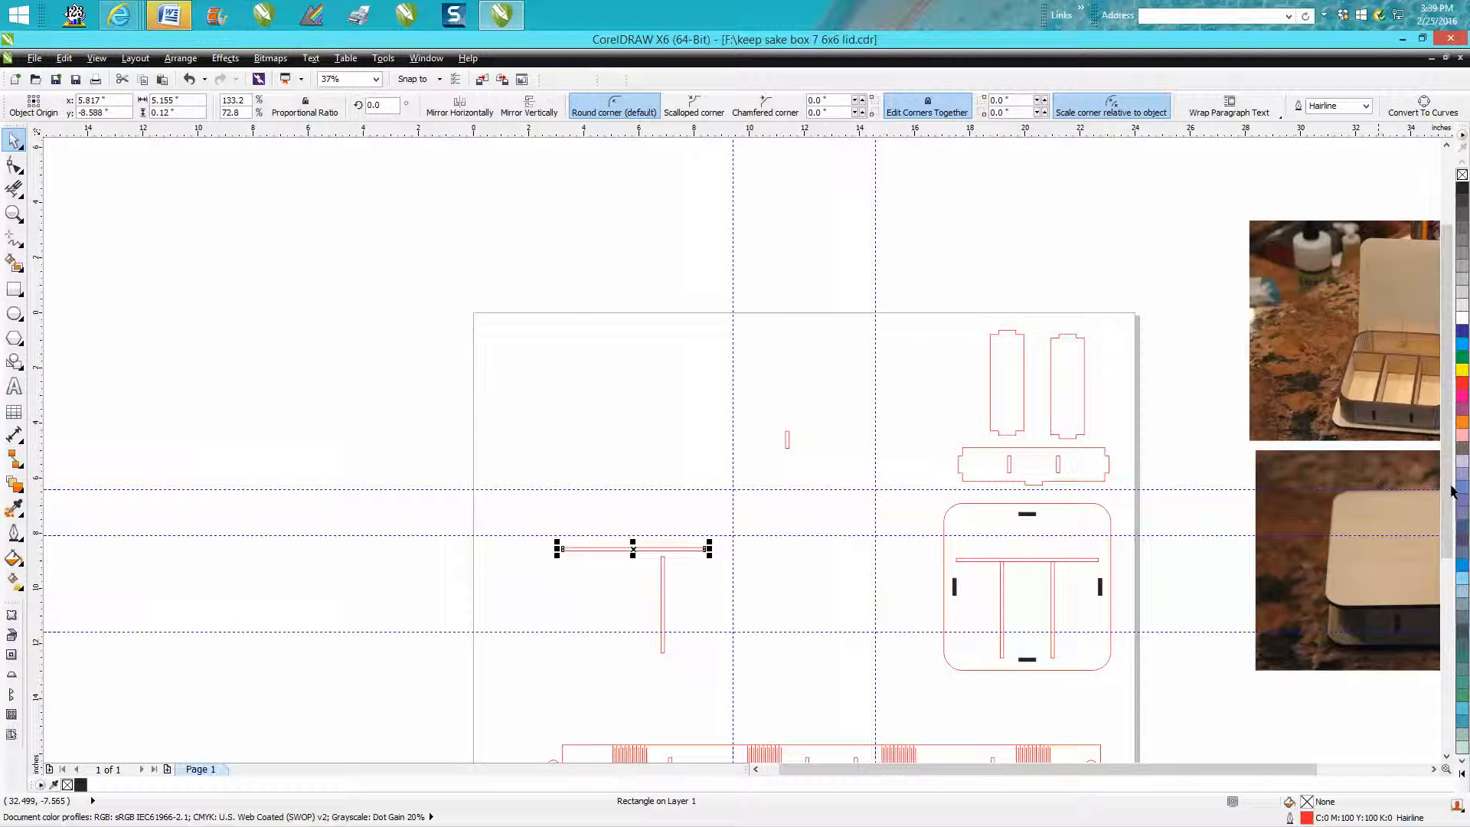
{"action": "scroll", "coordinate": [788, 384], "scroll_direction": "down", "scroll_amount": 4}
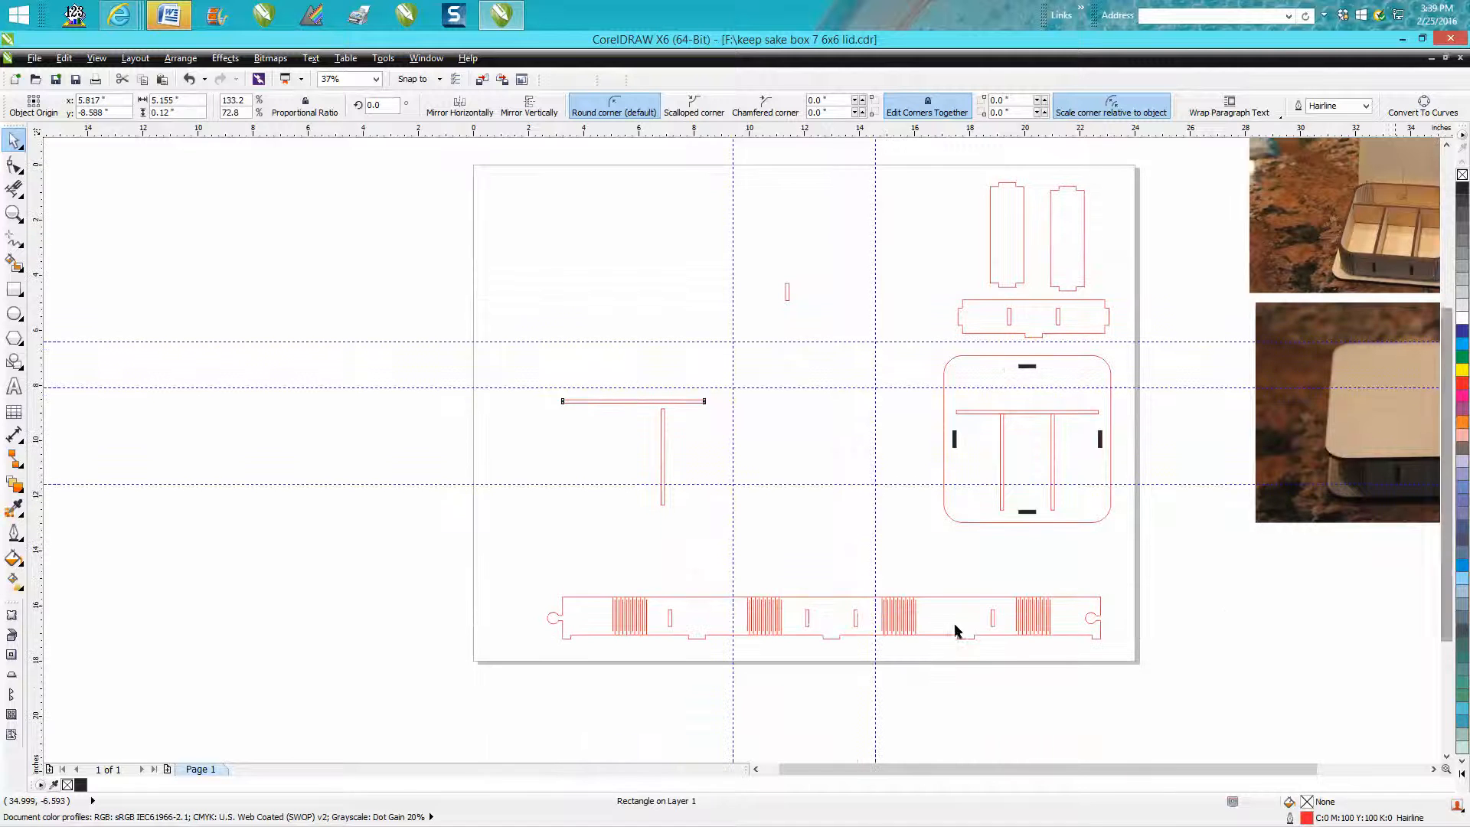
{"action": "left_click", "coordinate": [14, 214]}
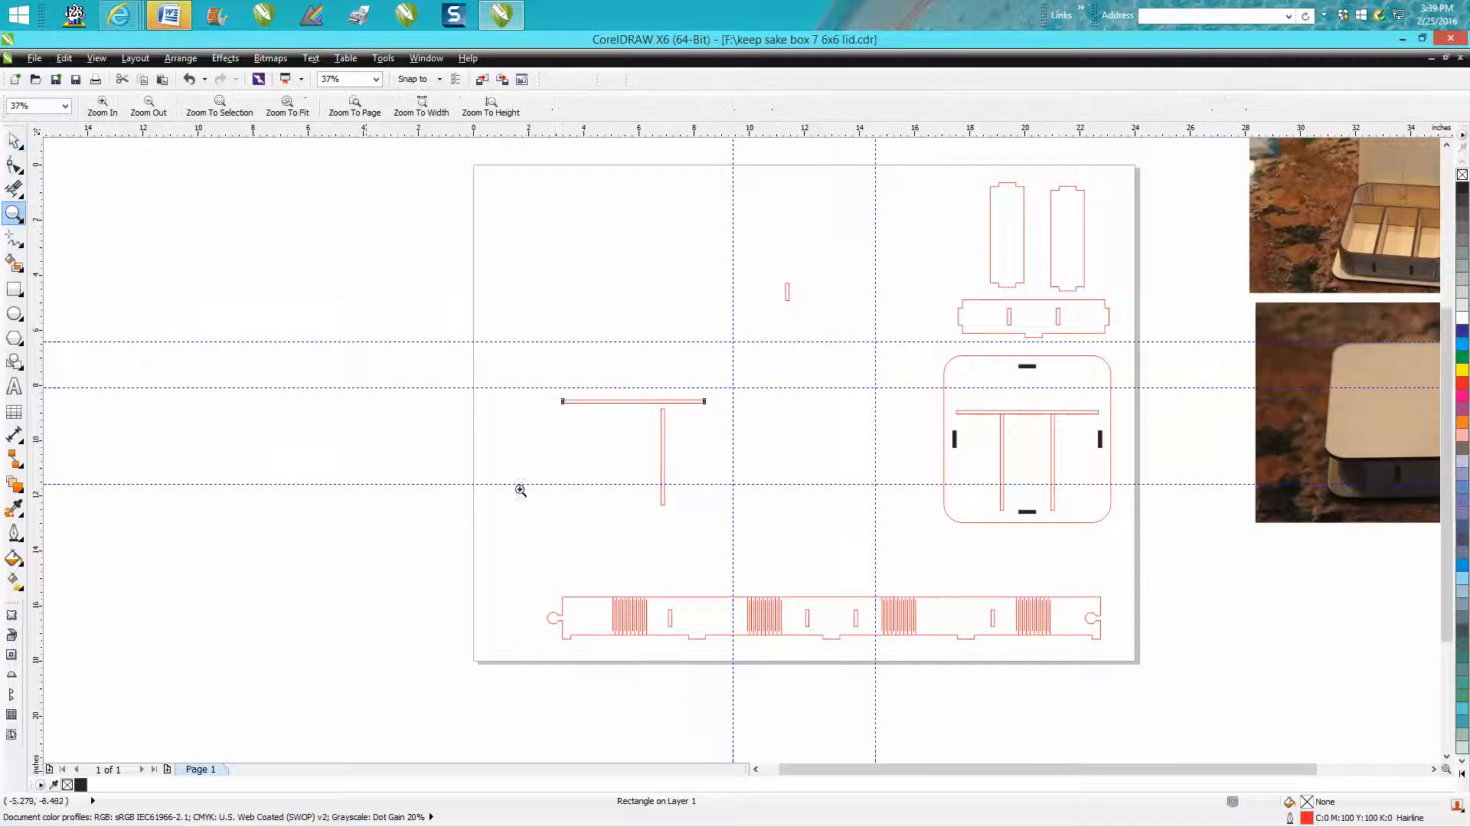
{"action": "left_click_drag", "start_coordinate": [543, 548], "coordinate": [734, 663]}
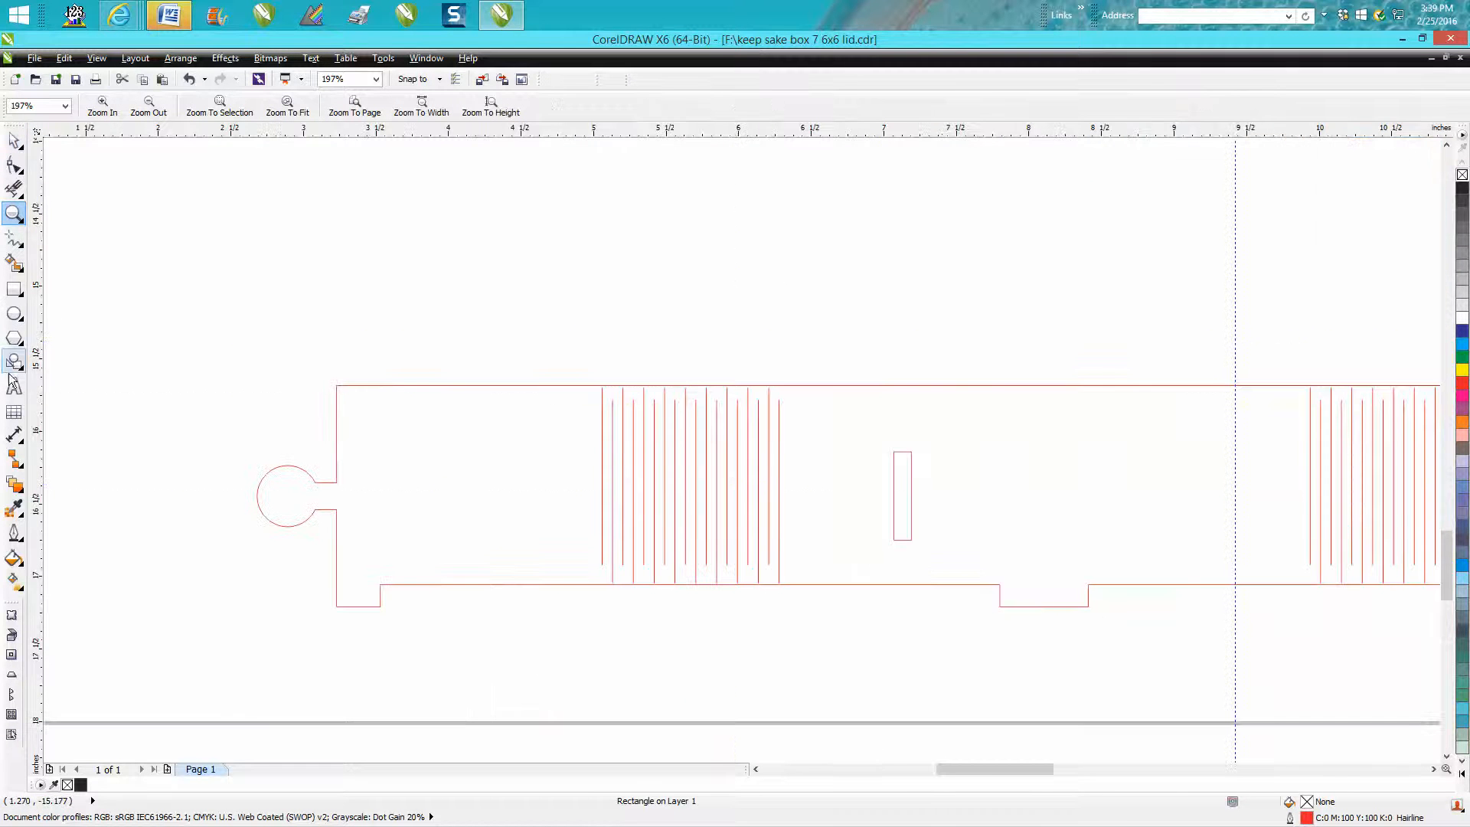
{"action": "left_click", "coordinate": [22, 443]}
{"action": "left_click_drag", "start_coordinate": [519, 385], "coordinate": [518, 584]}
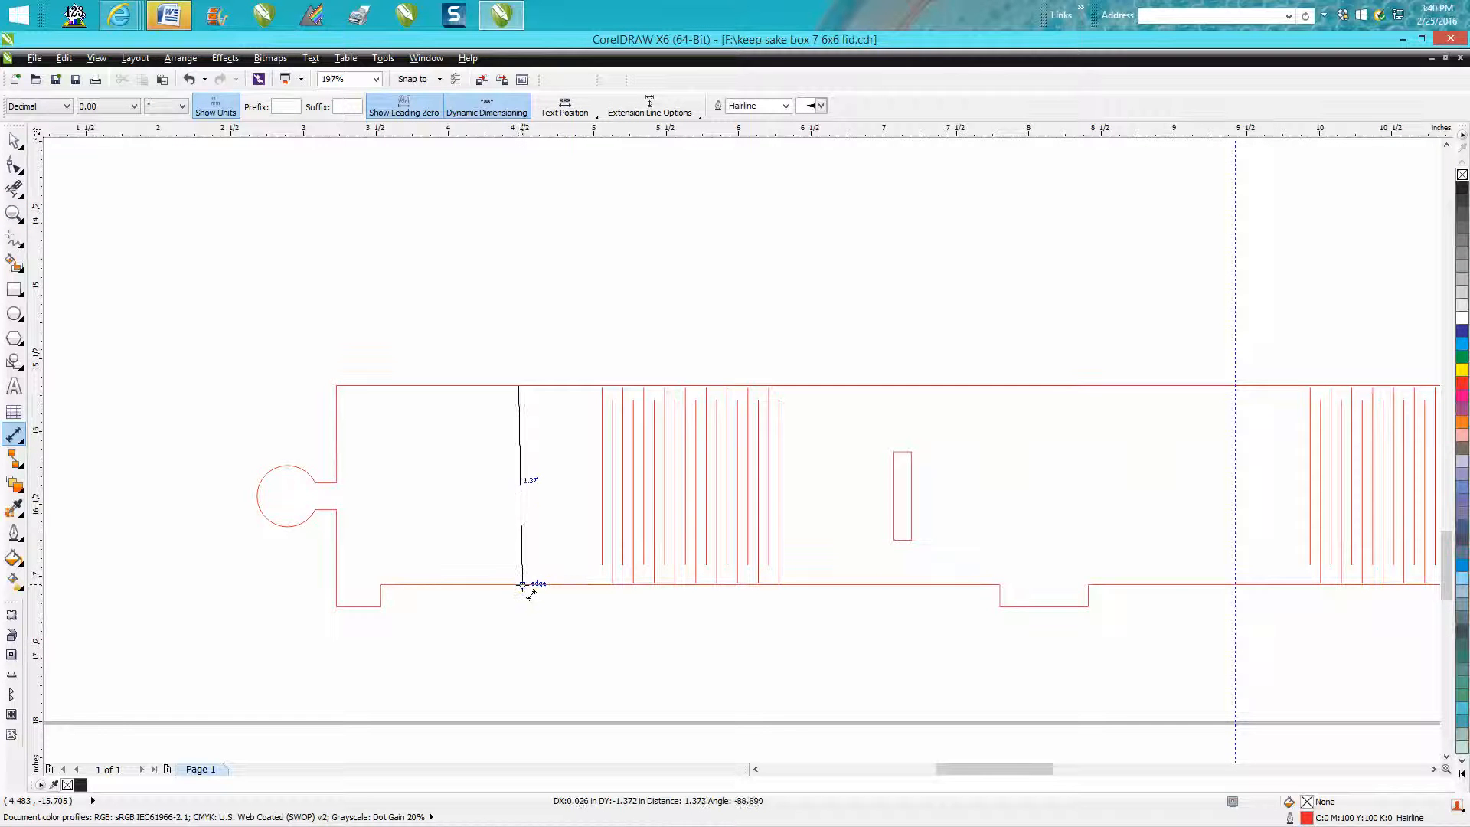
{"action": "left_click", "coordinate": [530, 594]}
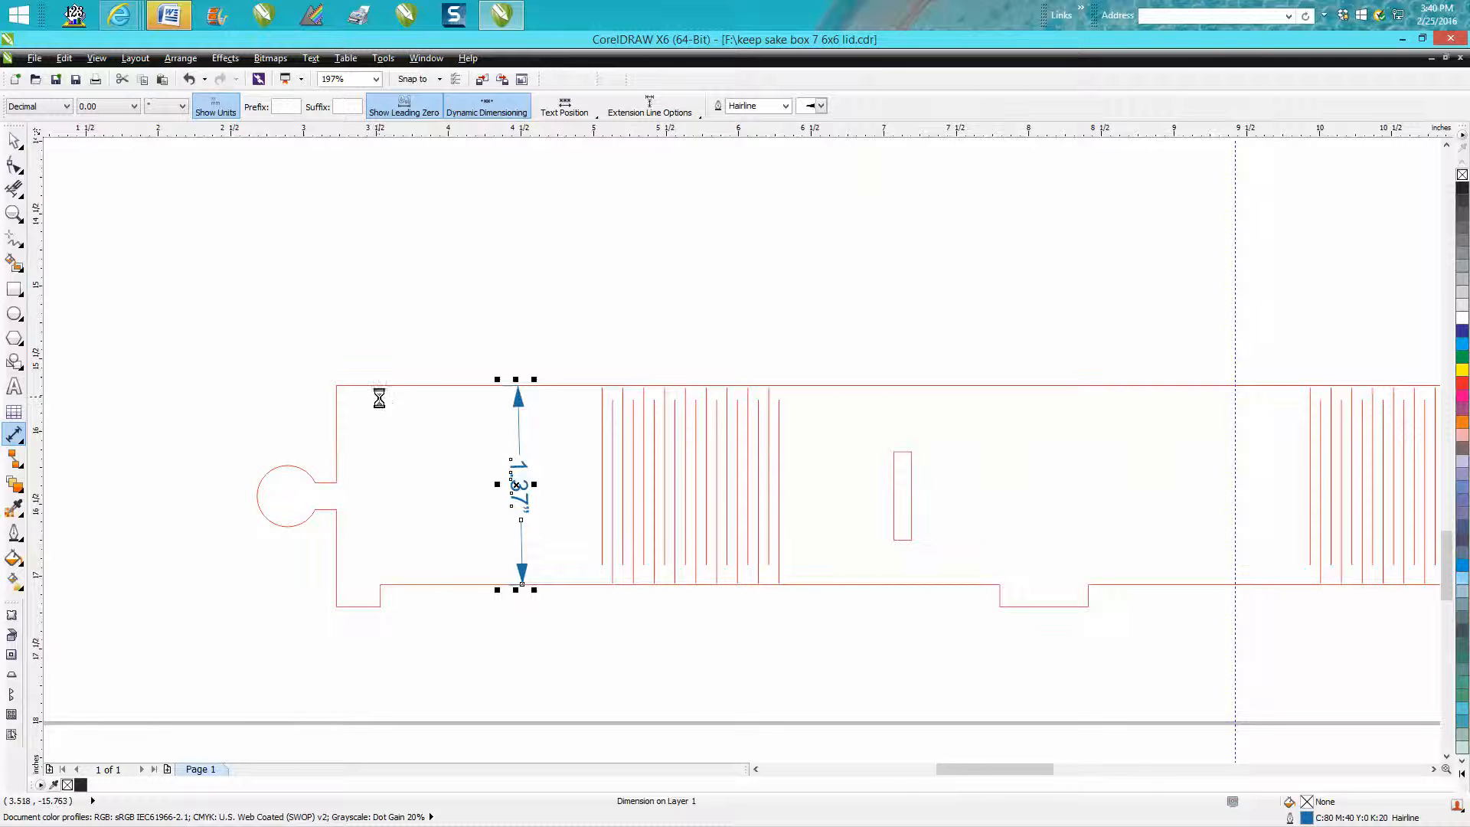
Examine the photo of the open box, looking closely at where the long divider meets the side wall
{"action": "scroll", "coordinate": [380, 400], "scroll_direction": "down", "scroll_amount": 5}
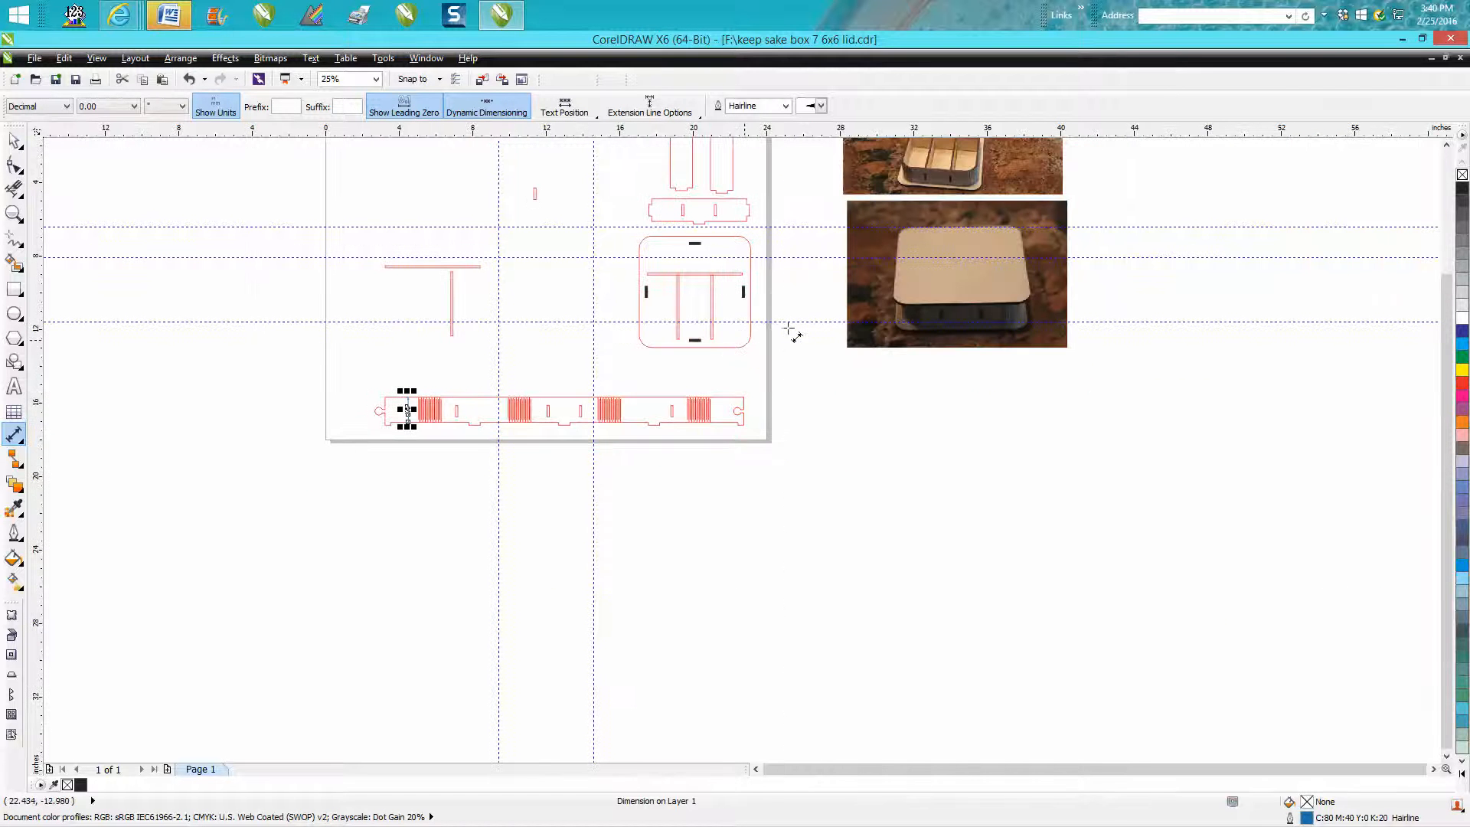
{"action": "left_click_drag", "start_coordinate": [1446, 460], "coordinate": [1446, 429]}
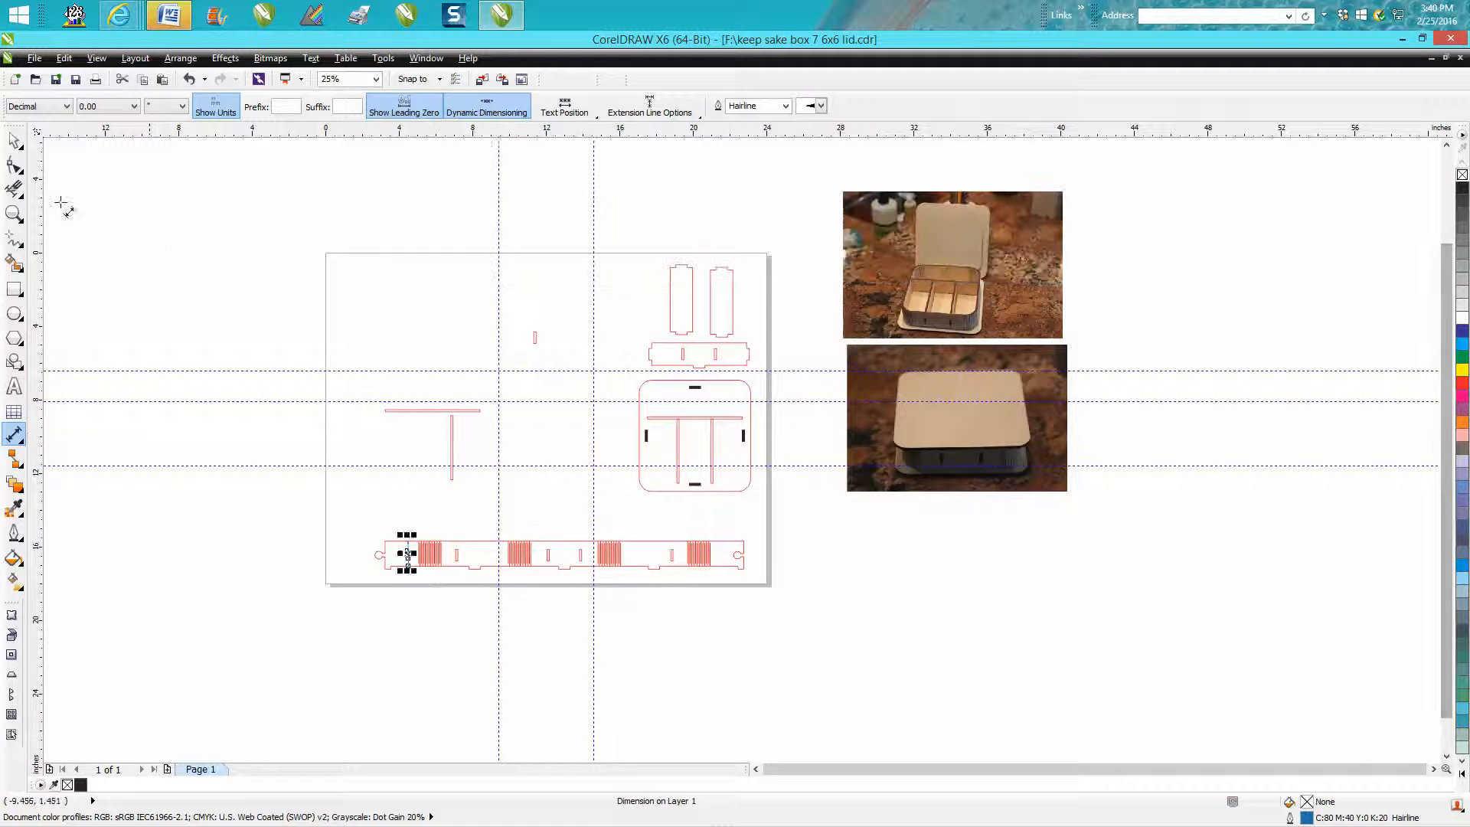
{"action": "left_click", "coordinate": [14, 214]}
{"action": "left_click_drag", "start_coordinate": [885, 250], "coordinate": [1037, 341]}
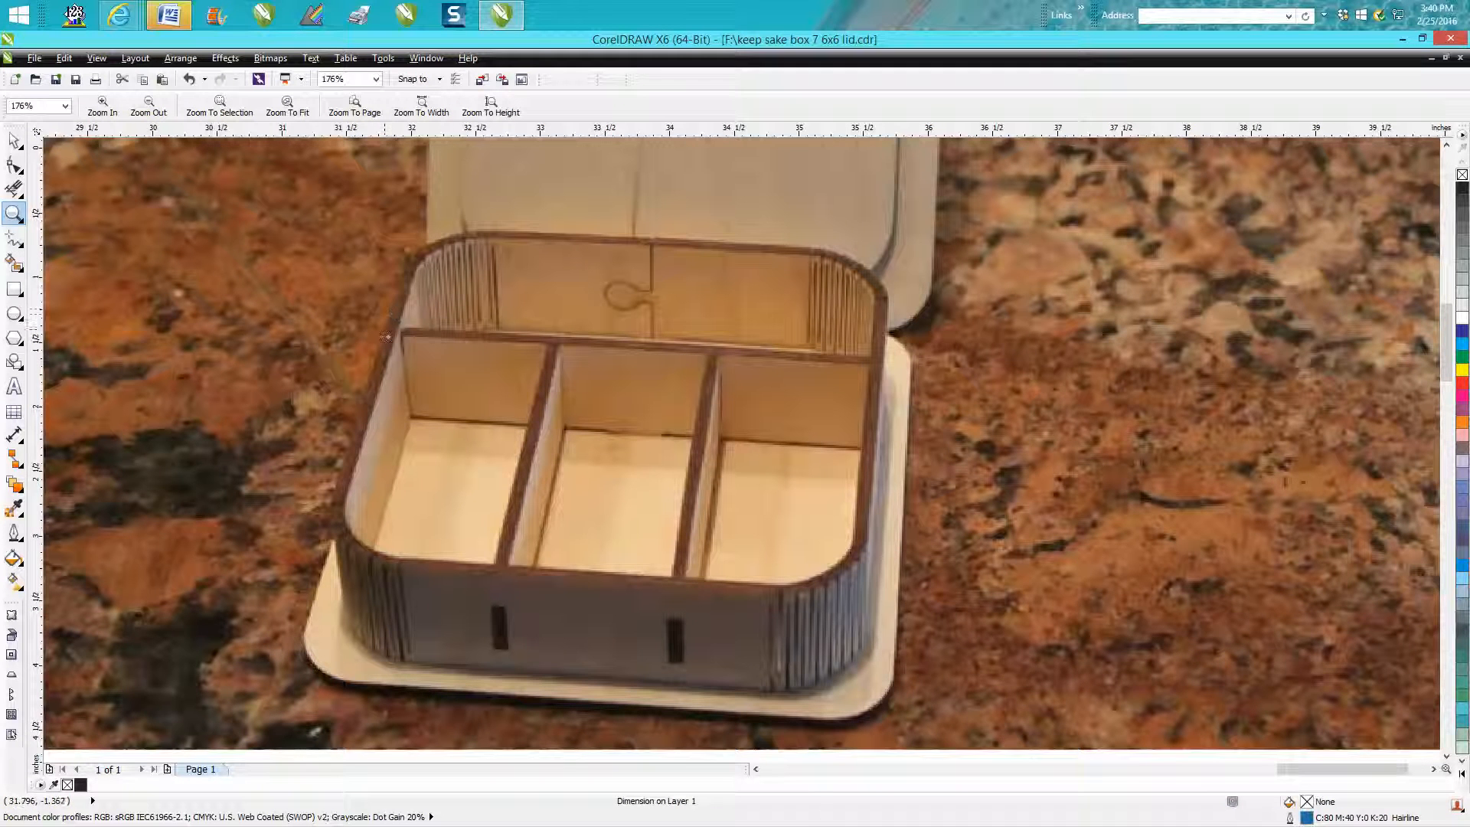
{"action": "scroll", "coordinate": [427, 350], "scroll_direction": "up", "scroll_amount": 5}
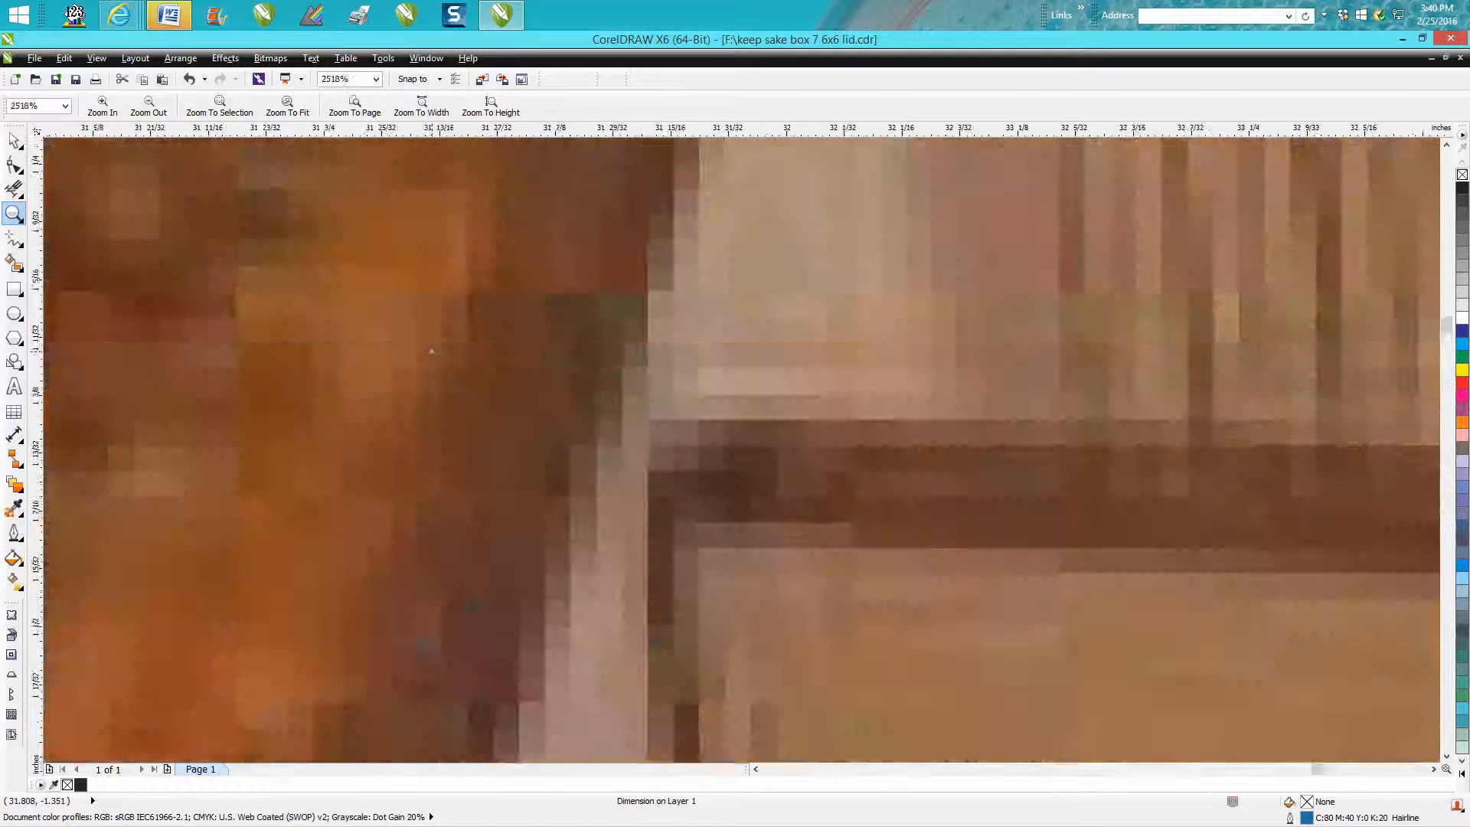
{"action": "scroll", "coordinate": [430, 349], "scroll_direction": "down", "scroll_amount": 6}
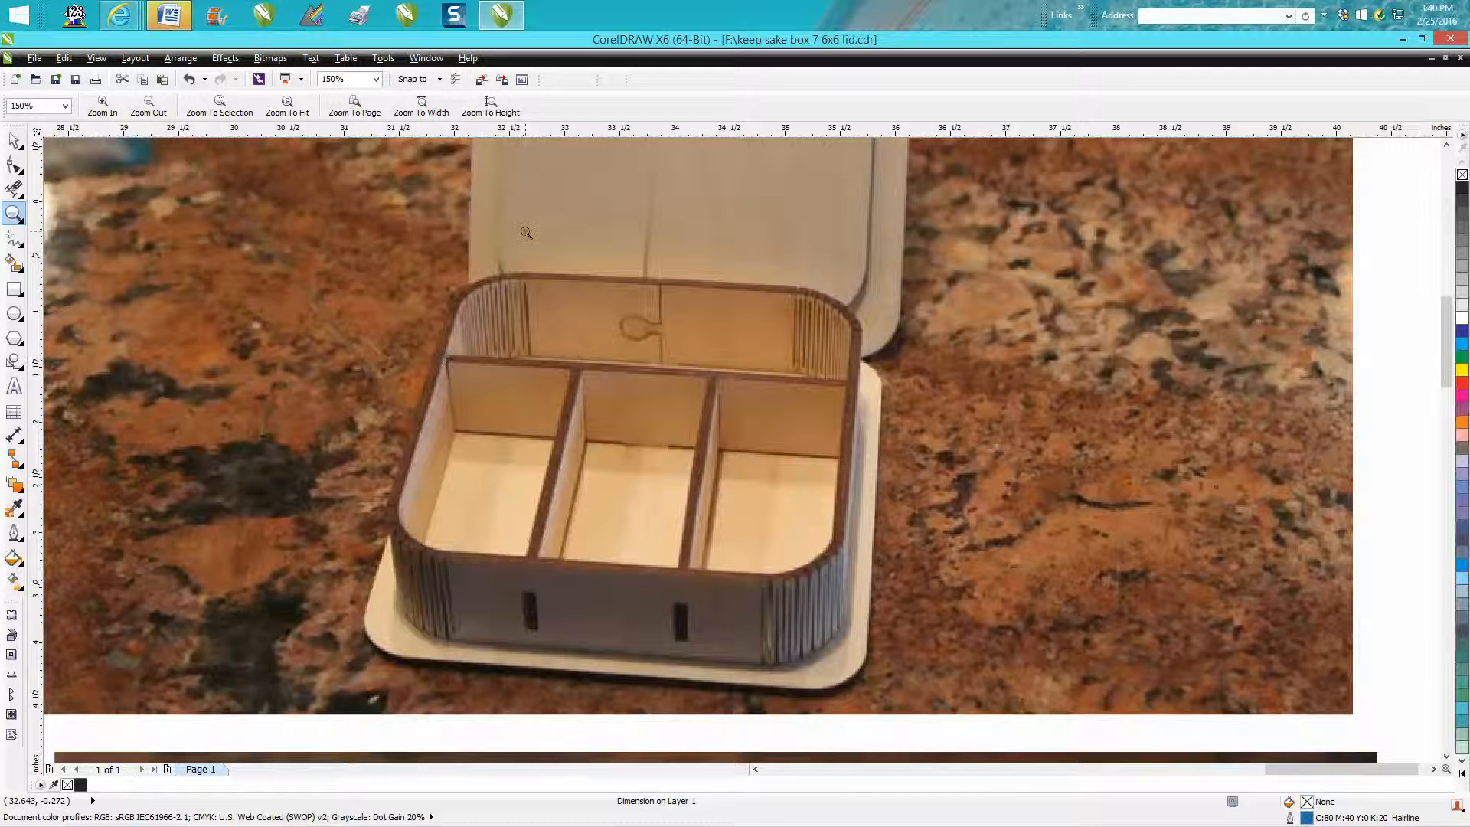
{"action": "scroll", "coordinate": [526, 231], "scroll_direction": "down", "scroll_amount": 8}
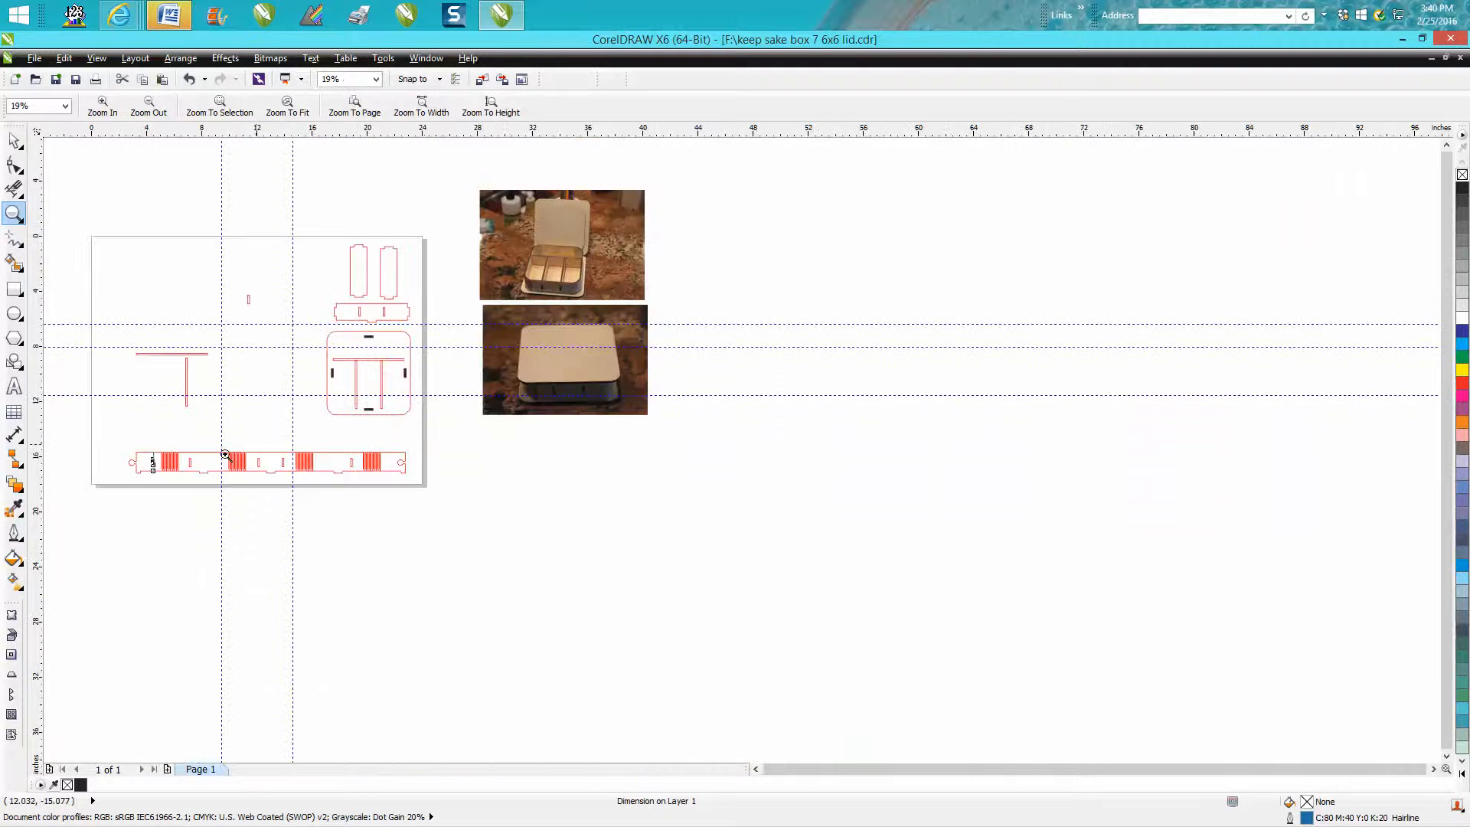
Set the height of the duplicated horizontal divider to 1.0 inch
{"action": "left_click", "coordinate": [14, 141]}
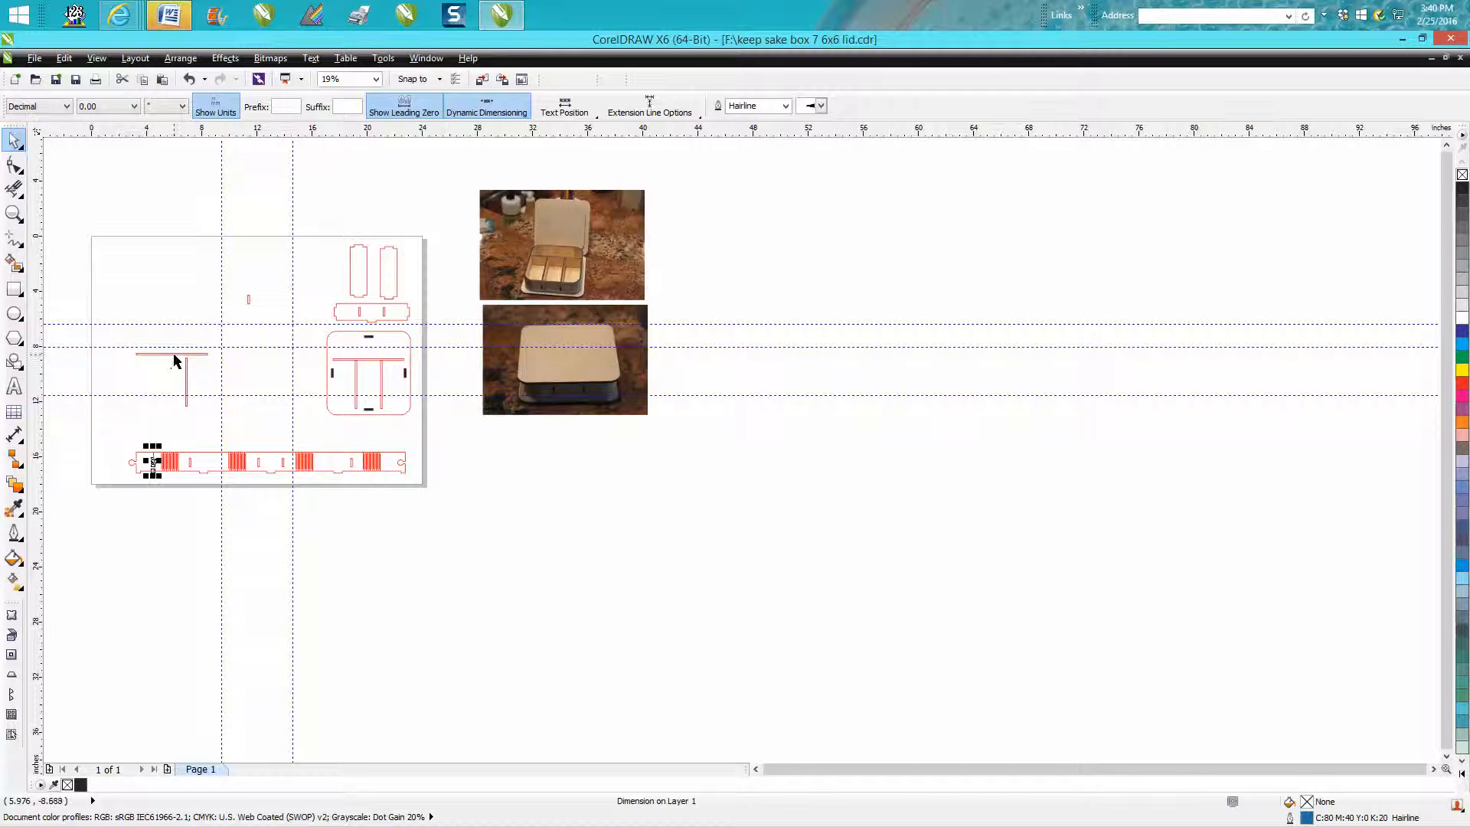
{"action": "left_click", "coordinate": [175, 356]}
{"action": "key", "text": "z"}
{"action": "left_click_drag", "start_coordinate": [123, 335], "coordinate": [277, 407]}
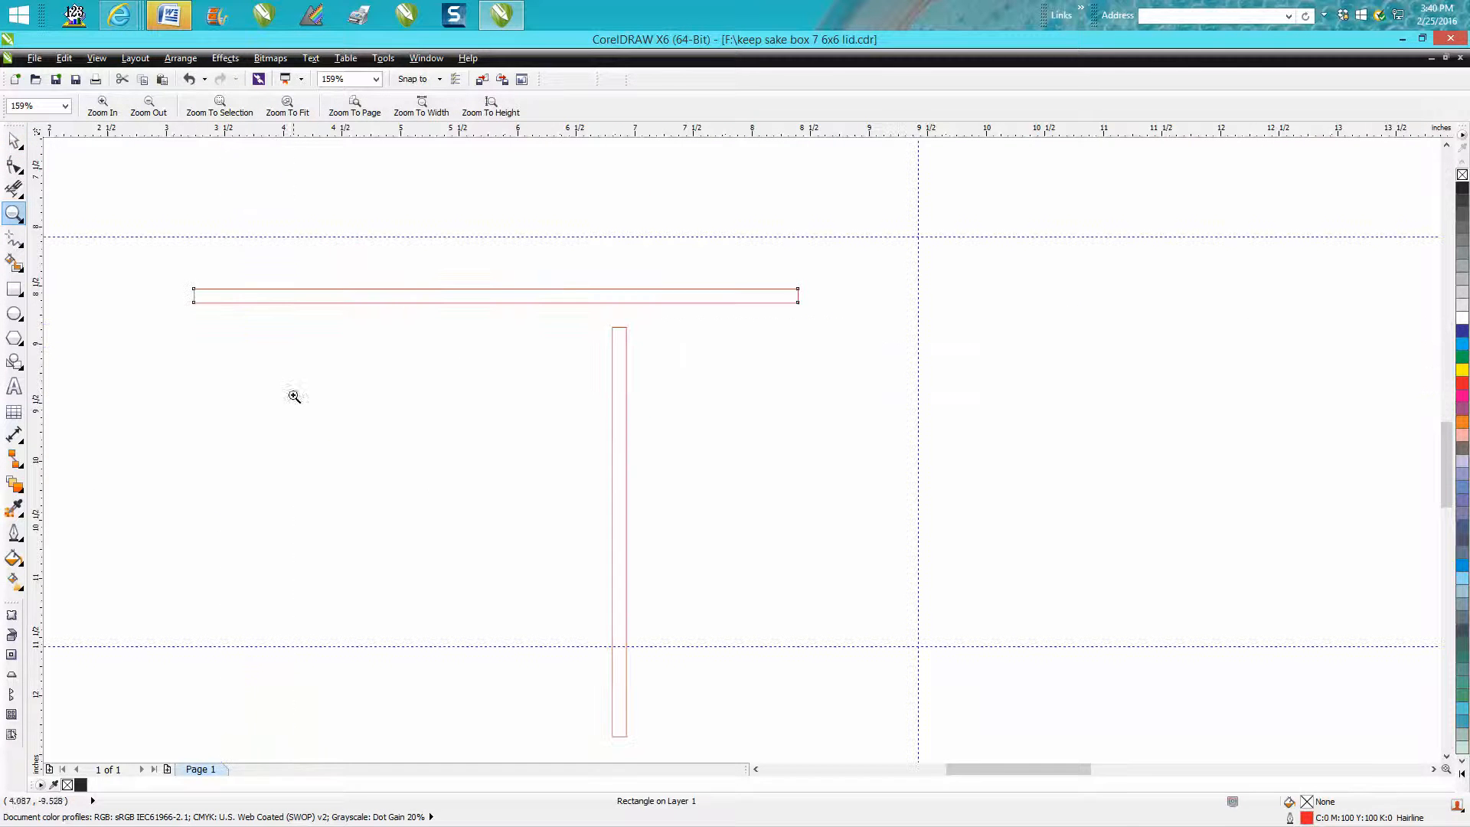
{"action": "left_click", "coordinate": [13, 141]}
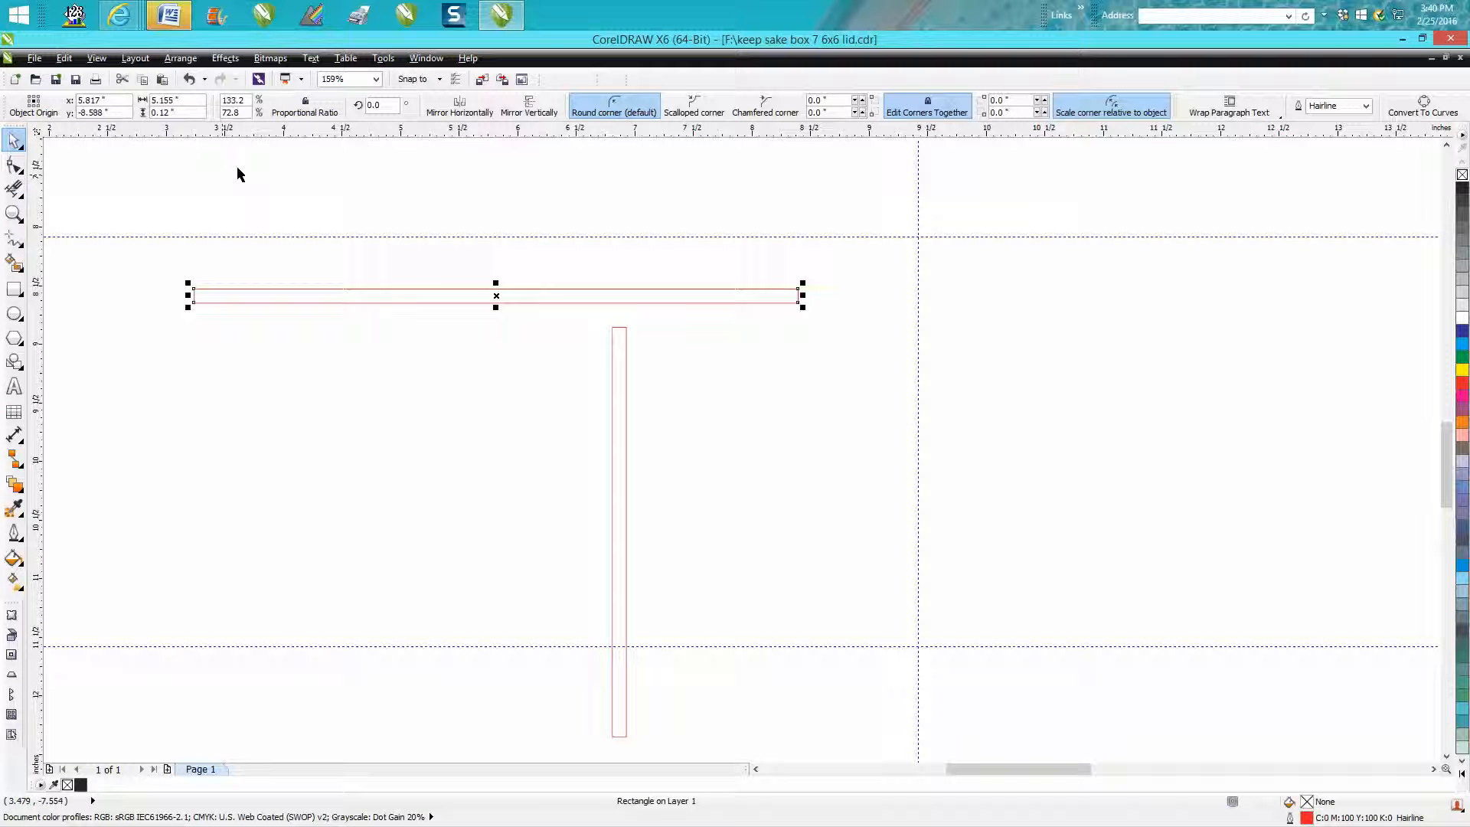
{"action": "left_click_drag", "start_coordinate": [187, 113], "coordinate": [122, 112]}
{"action": "type", "text": "1.0"}
{"action": "key", "text": "Return"}
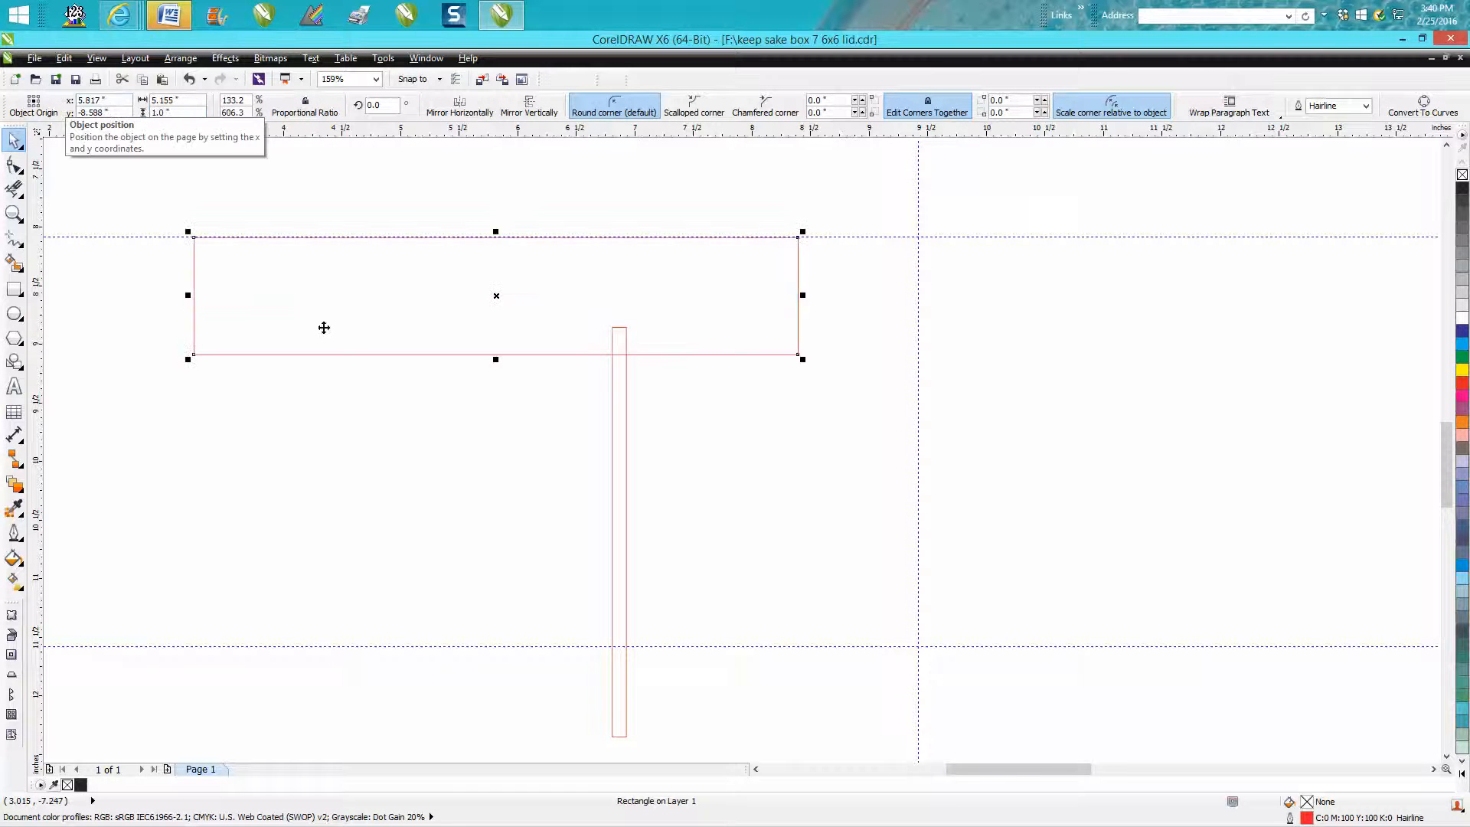
Set the duplicated vertical divider's width to 1.0 inch and its rotation angle to 360 degrees
{"action": "left_click", "coordinate": [623, 448]}
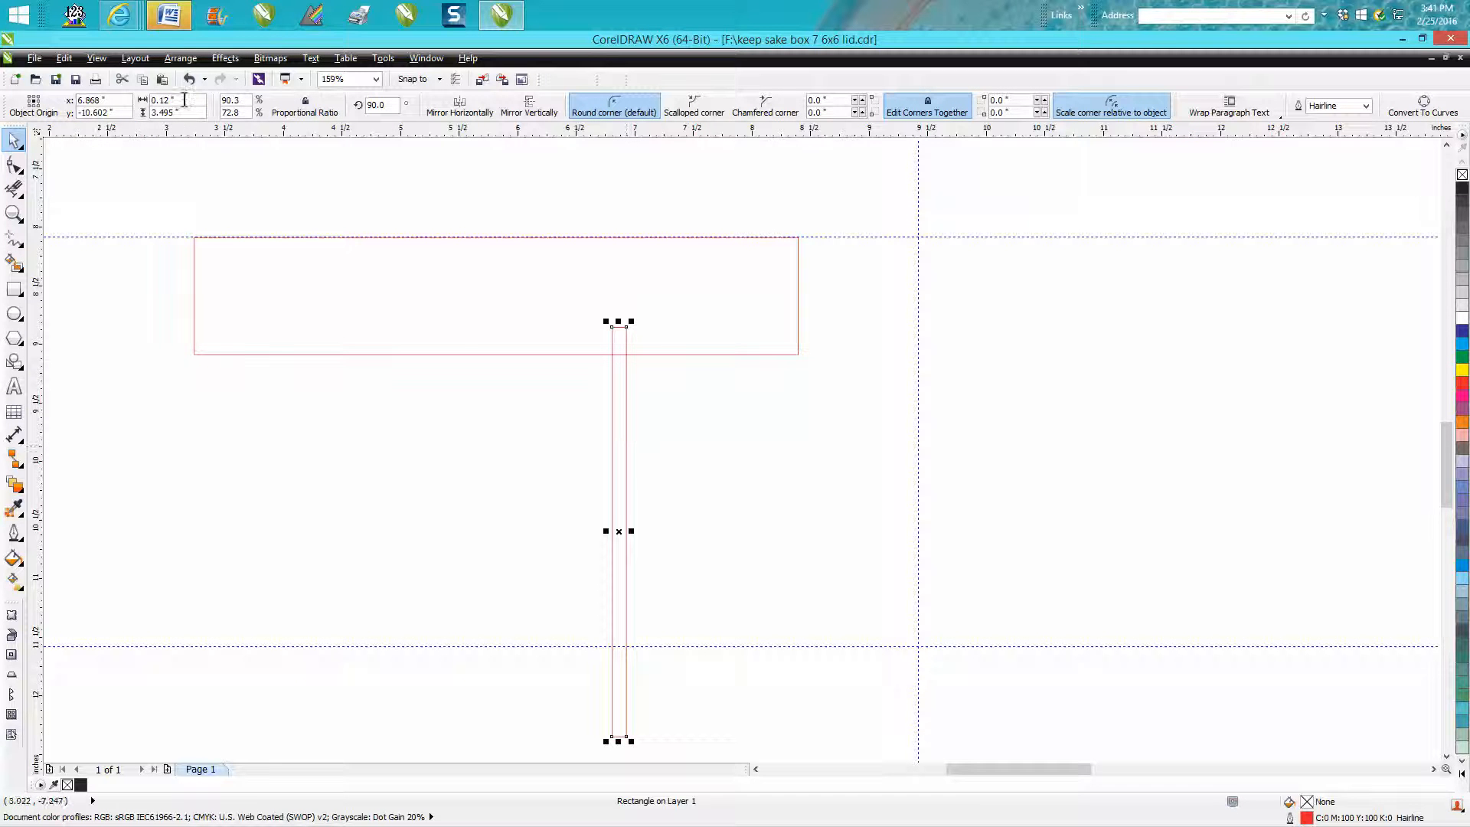
{"action": "double_click", "coordinate": [176, 102]}
{"action": "type", "text": "1.0"}
{"action": "key", "text": "Return"}
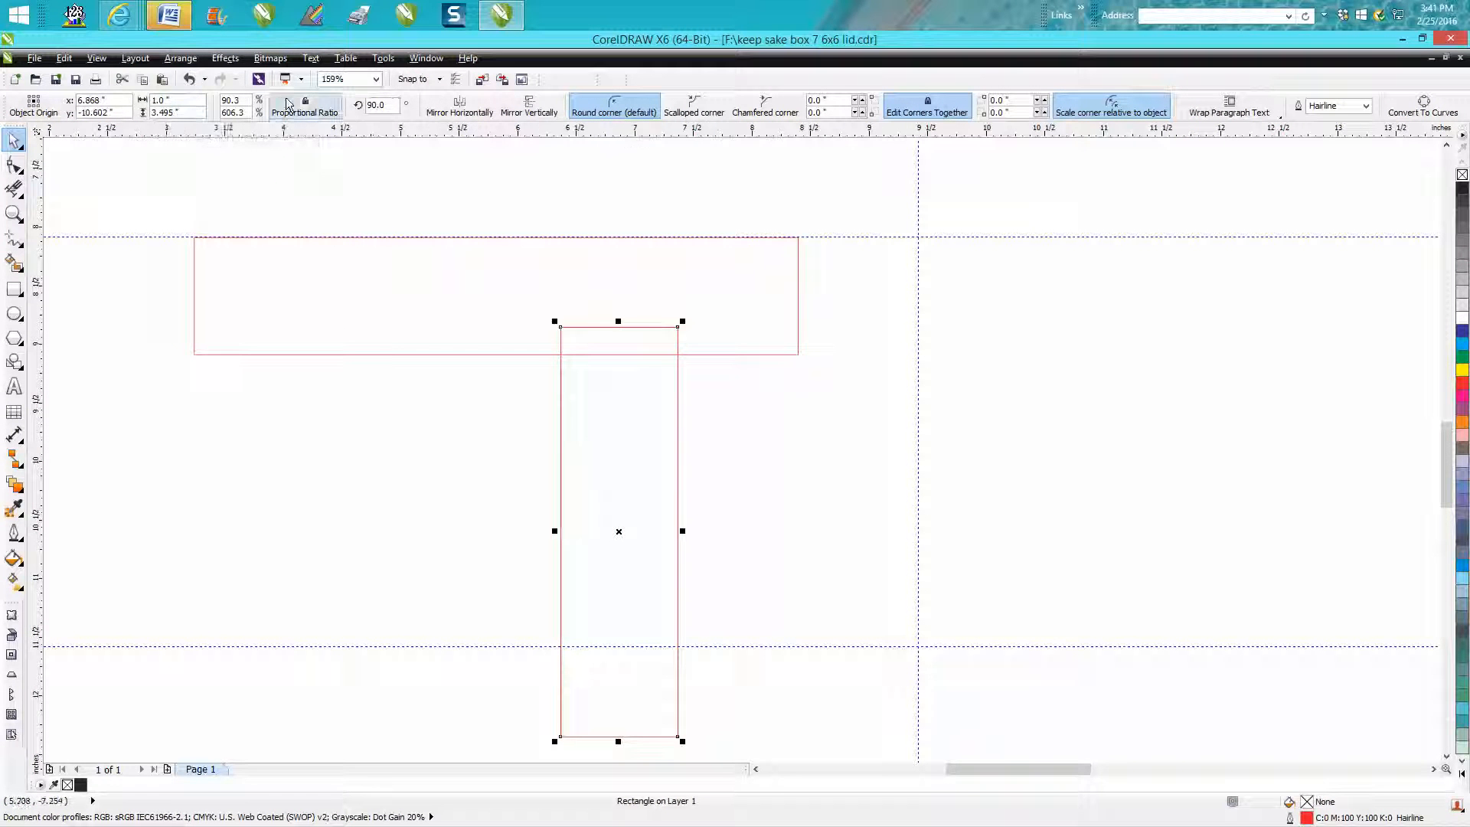
{"action": "double_click", "coordinate": [388, 106]}
{"action": "type", "text": "360"}
{"action": "key", "text": "Return"}
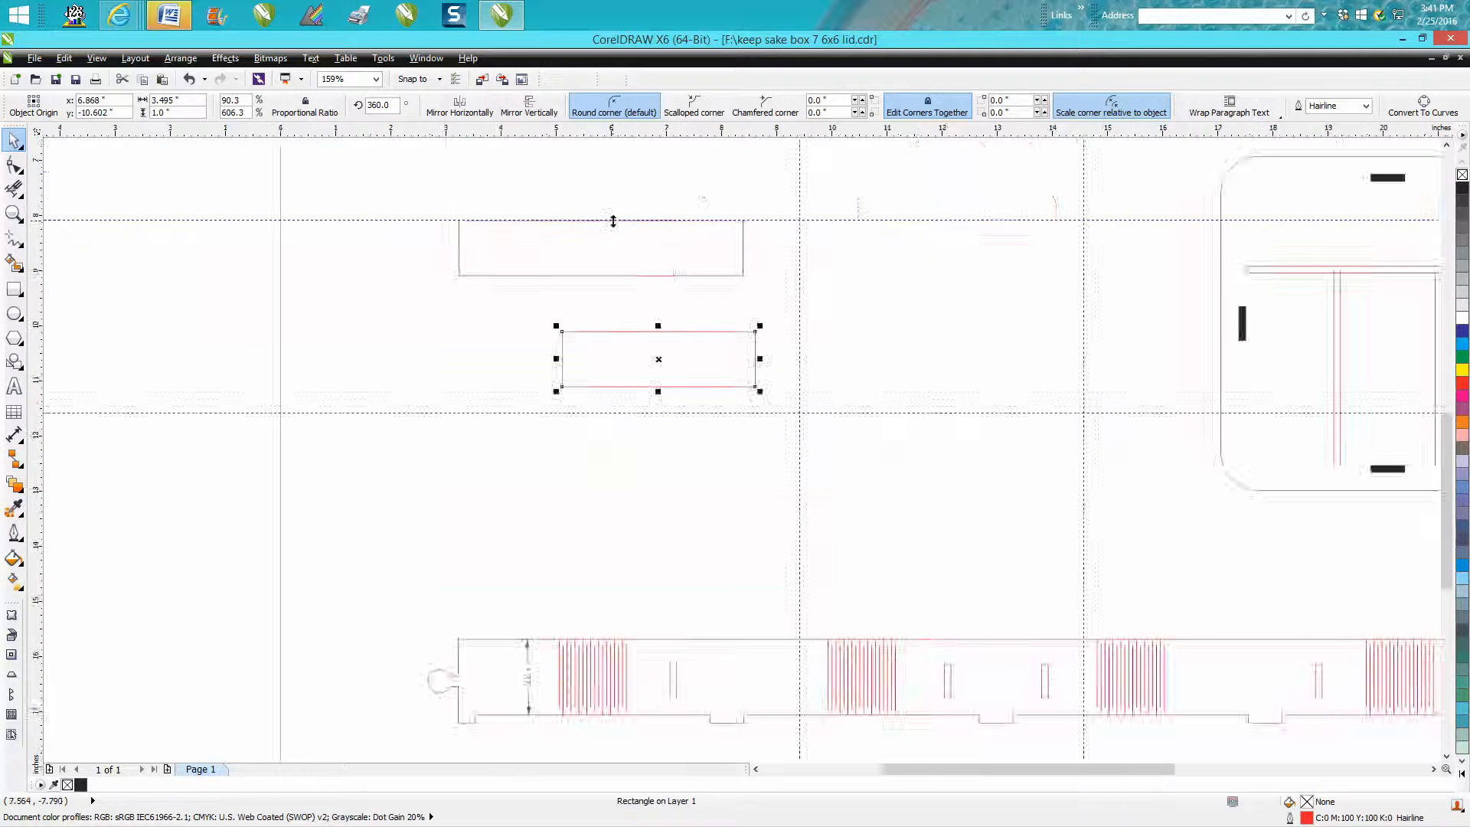
Center the longer divider rectangle on the page
{"action": "scroll", "coordinate": [613, 221], "scroll_direction": "down", "scroll_amount": 4}
{"action": "left_click", "coordinate": [601, 250]}
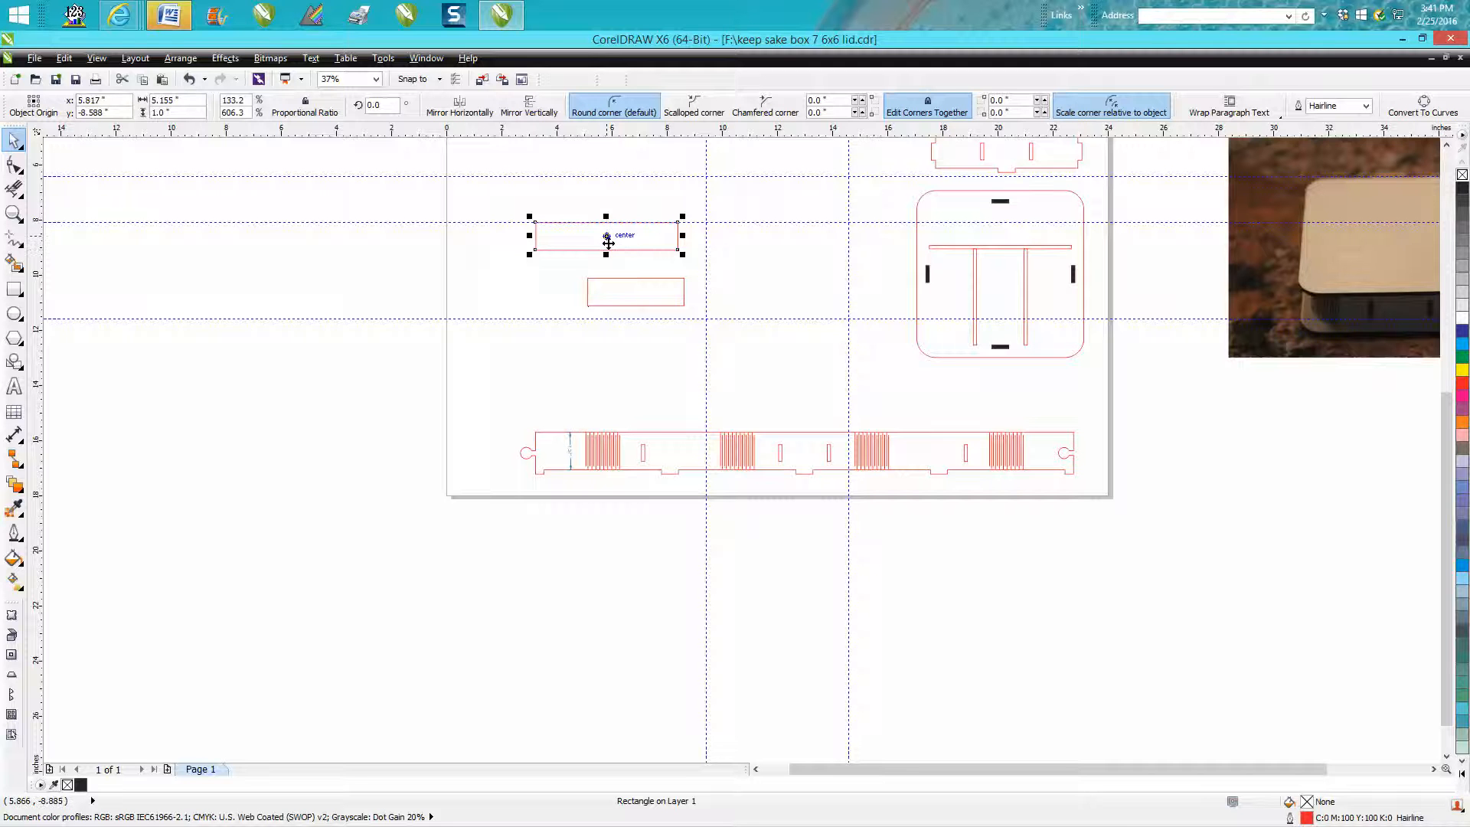
{"action": "key", "text": "p"}
Check the size of the first rectangular slot in the hinged side strip
{"action": "scroll", "coordinate": [609, 242], "scroll_direction": "down", "scroll_amount": 1}
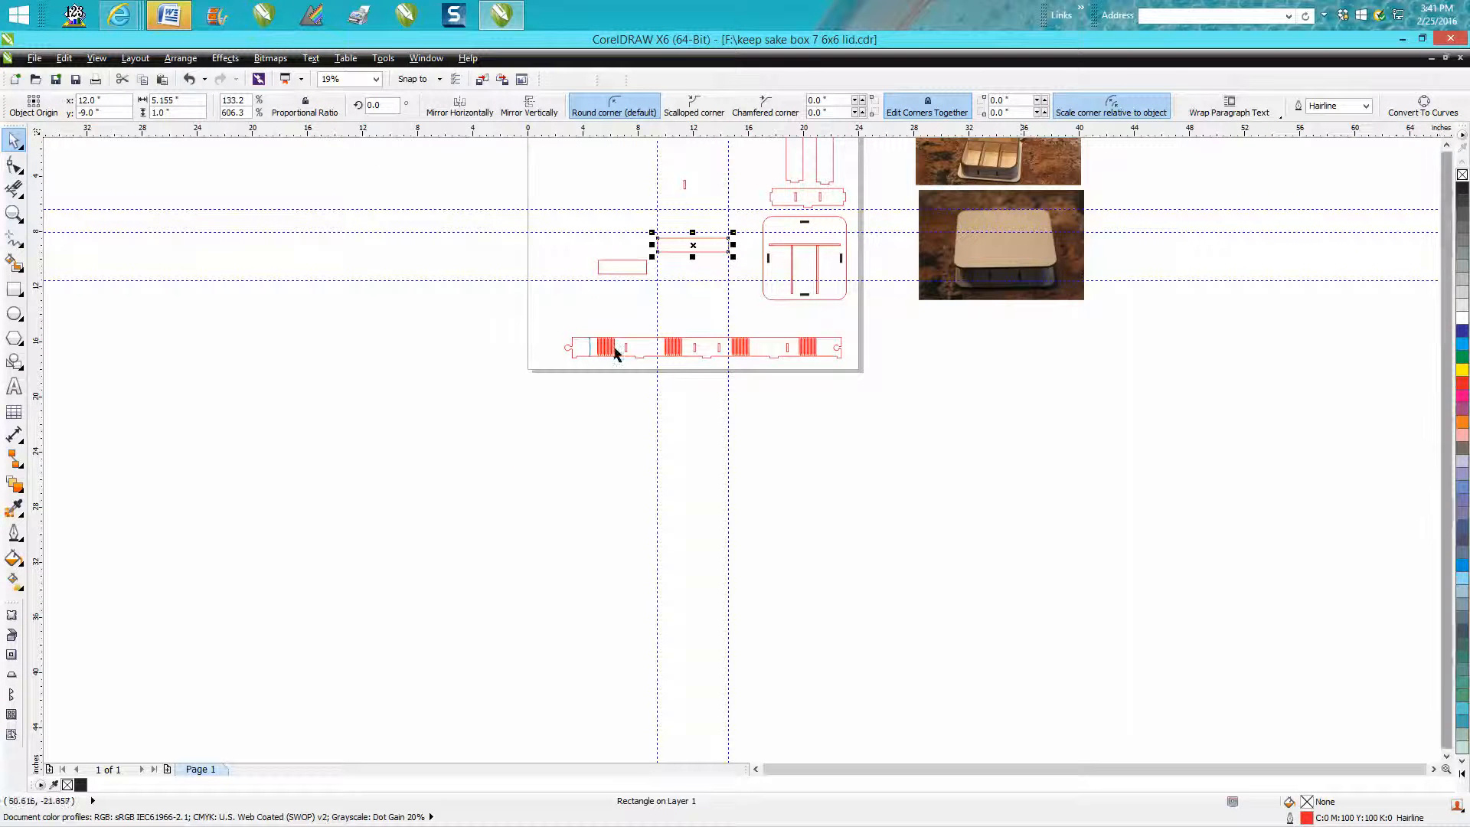
{"action": "left_click", "coordinate": [14, 213]}
{"action": "left_click_drag", "start_coordinate": [612, 332], "coordinate": [664, 375]}
{"action": "left_click", "coordinate": [14, 140]}
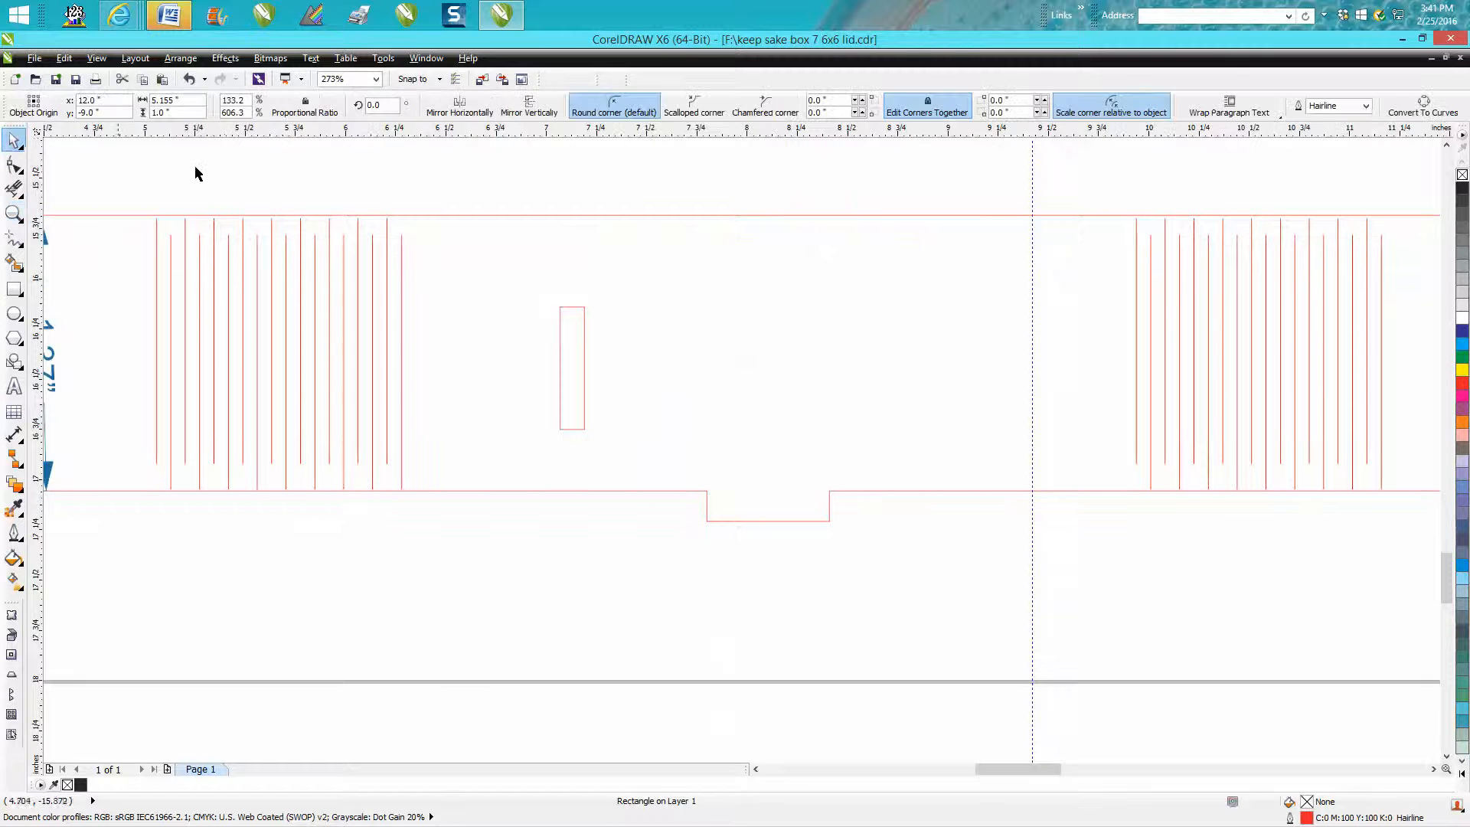
{"action": "left_click", "coordinate": [585, 320]}
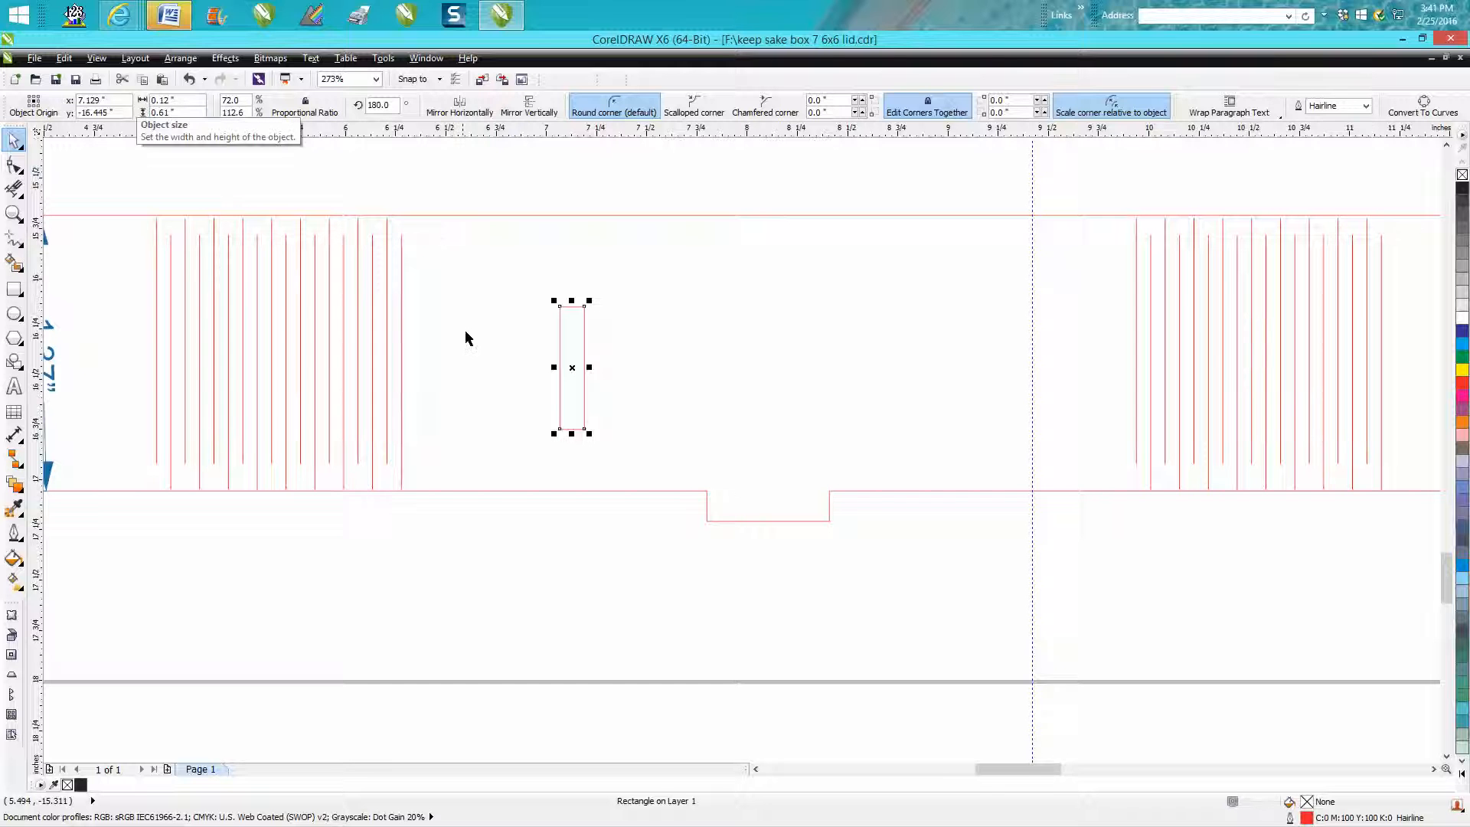
{"action": "scroll", "coordinate": [417, 238], "scroll_direction": "down", "scroll_amount": 3}
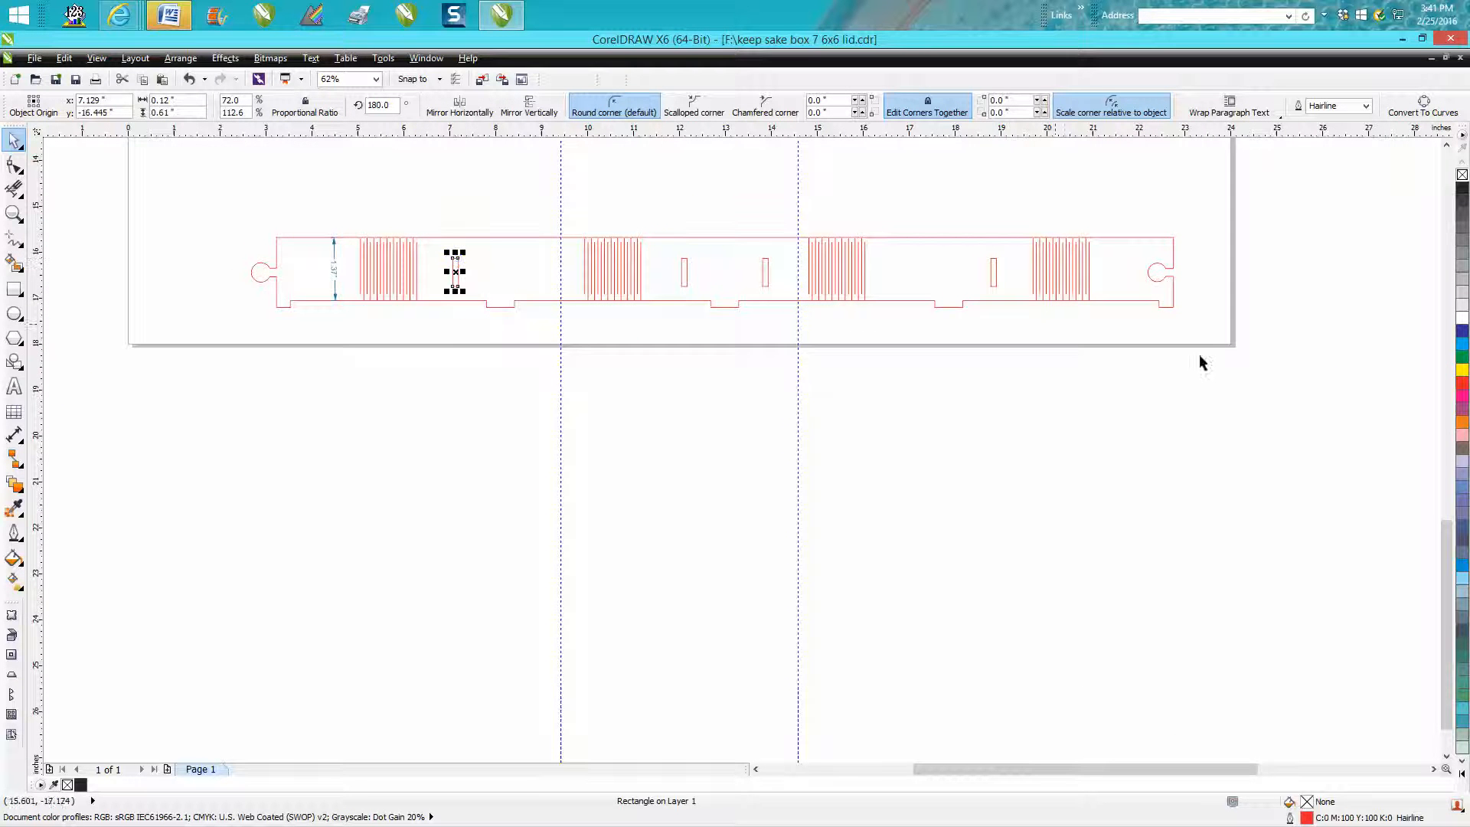
{"action": "left_click_drag", "start_coordinate": [1450, 541], "coordinate": [1459, 411]}
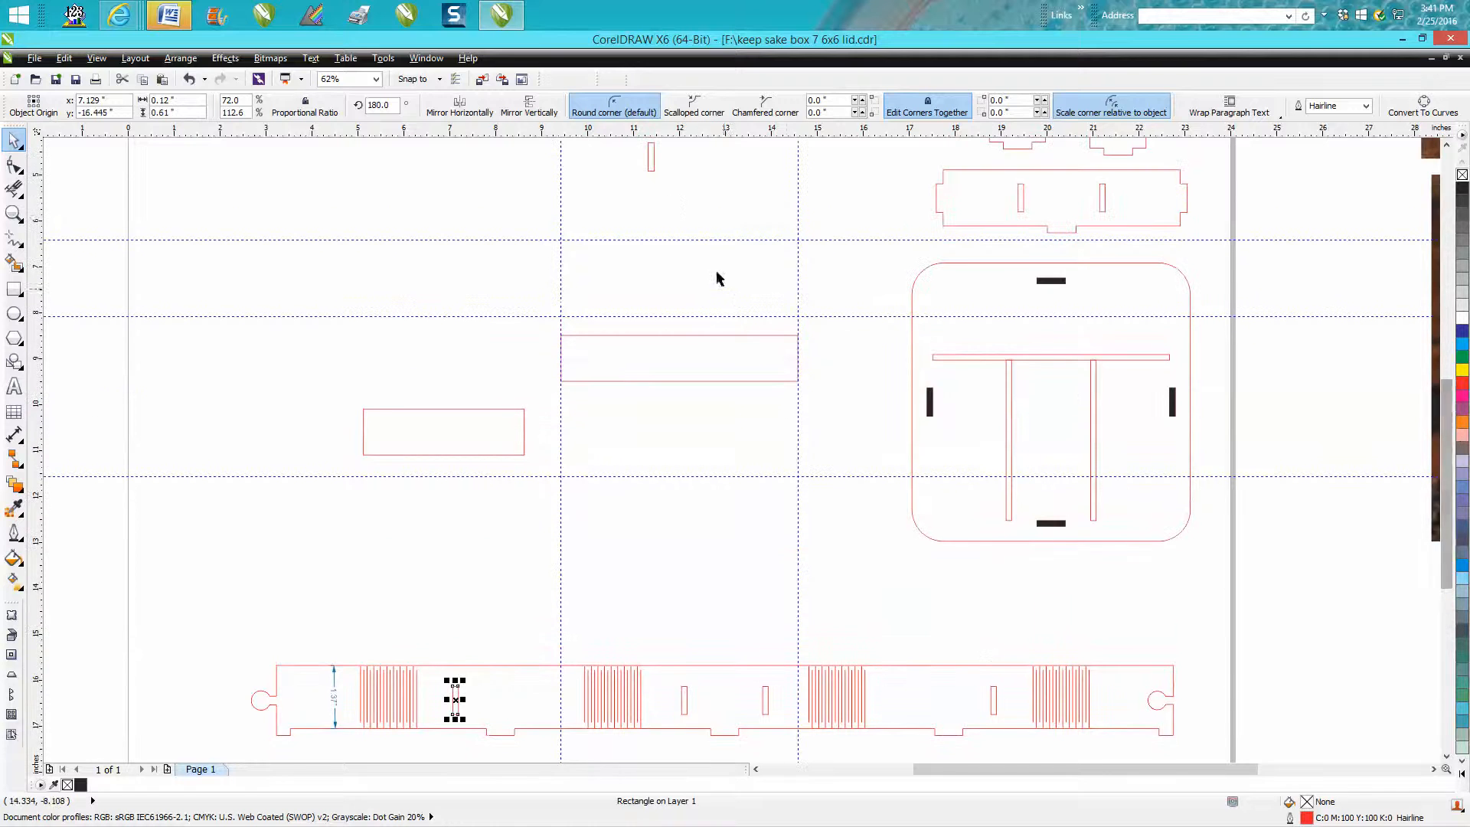
Center the small slot-sized rectangle on the page and align it with the longer divider's left edge
{"action": "left_click", "coordinate": [652, 169]}
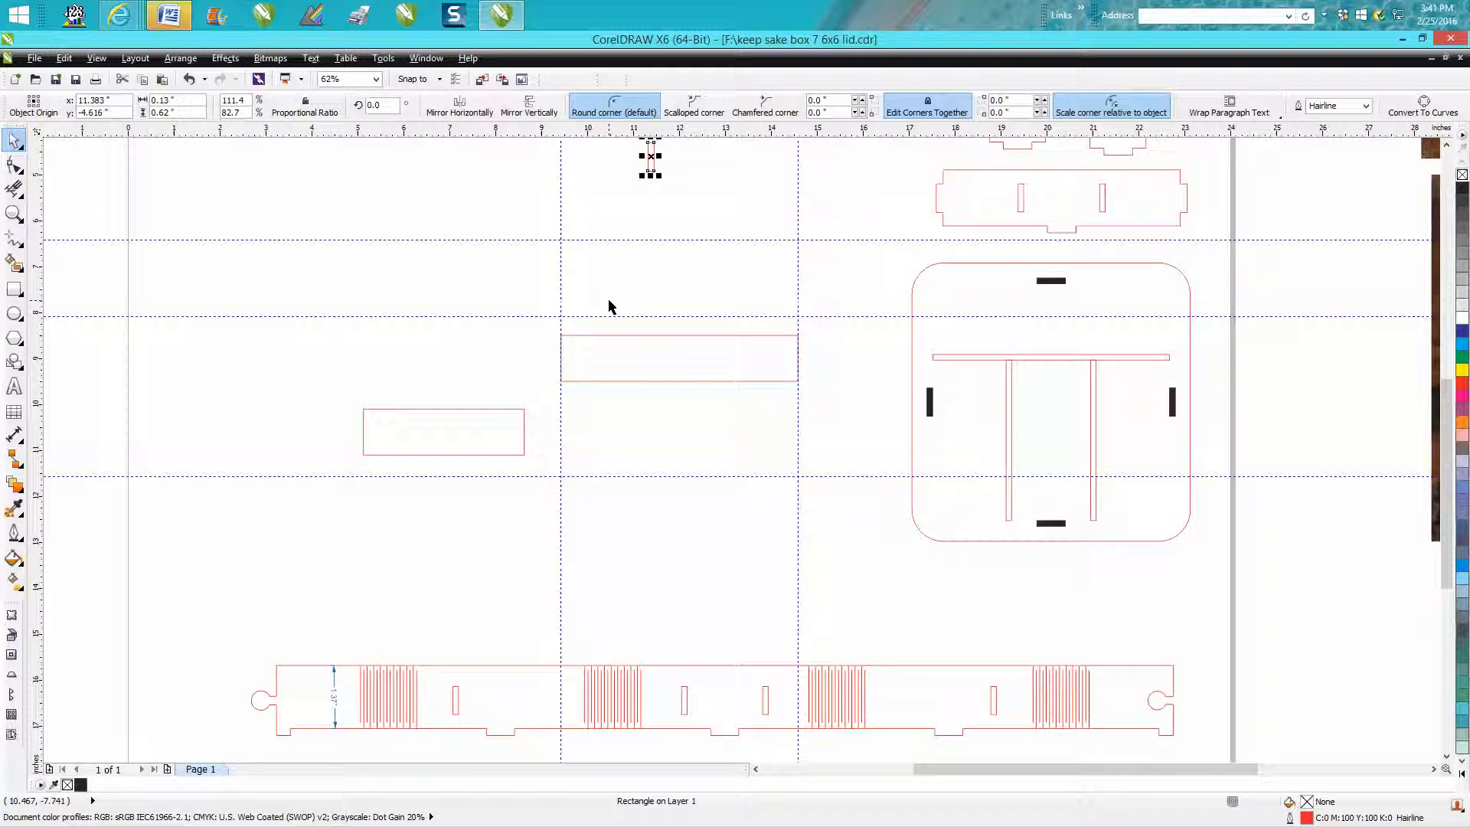
{"action": "key", "text": "p"}
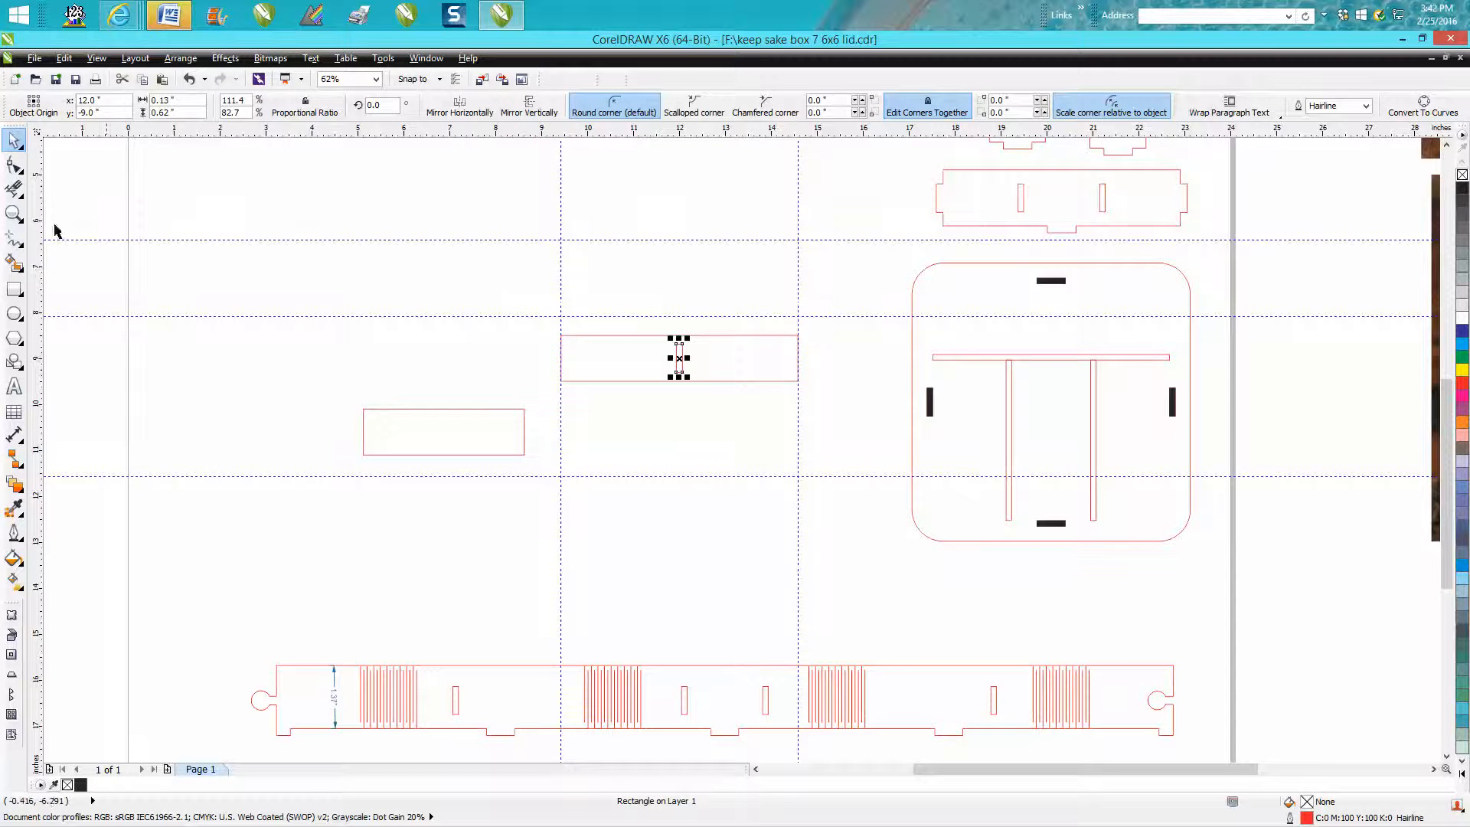
{"action": "left_click", "coordinate": [13, 215]}
{"action": "left_click_drag", "start_coordinate": [541, 318], "coordinate": [823, 432]}
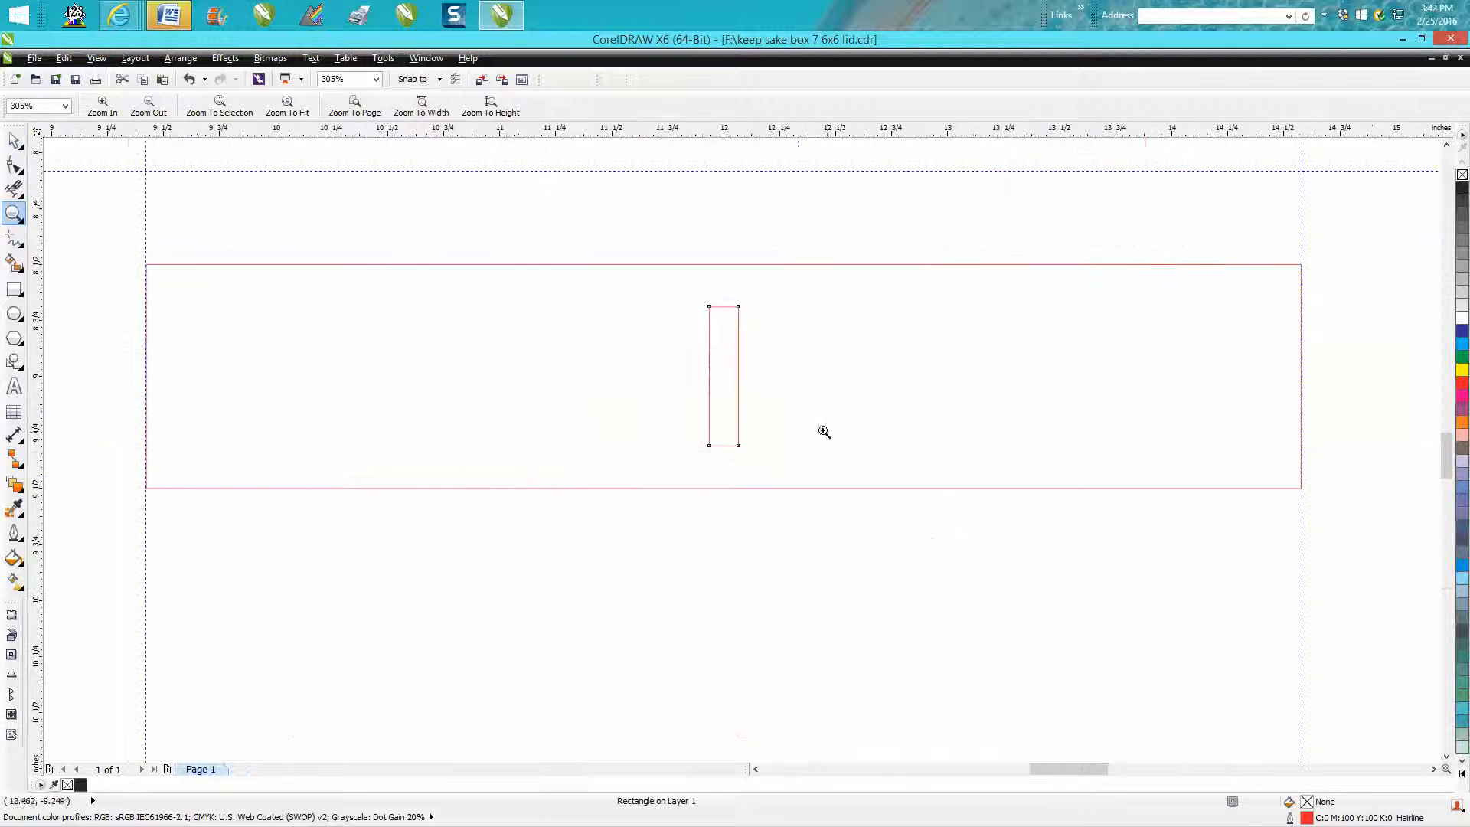
{"action": "left_click", "coordinate": [17, 140]}
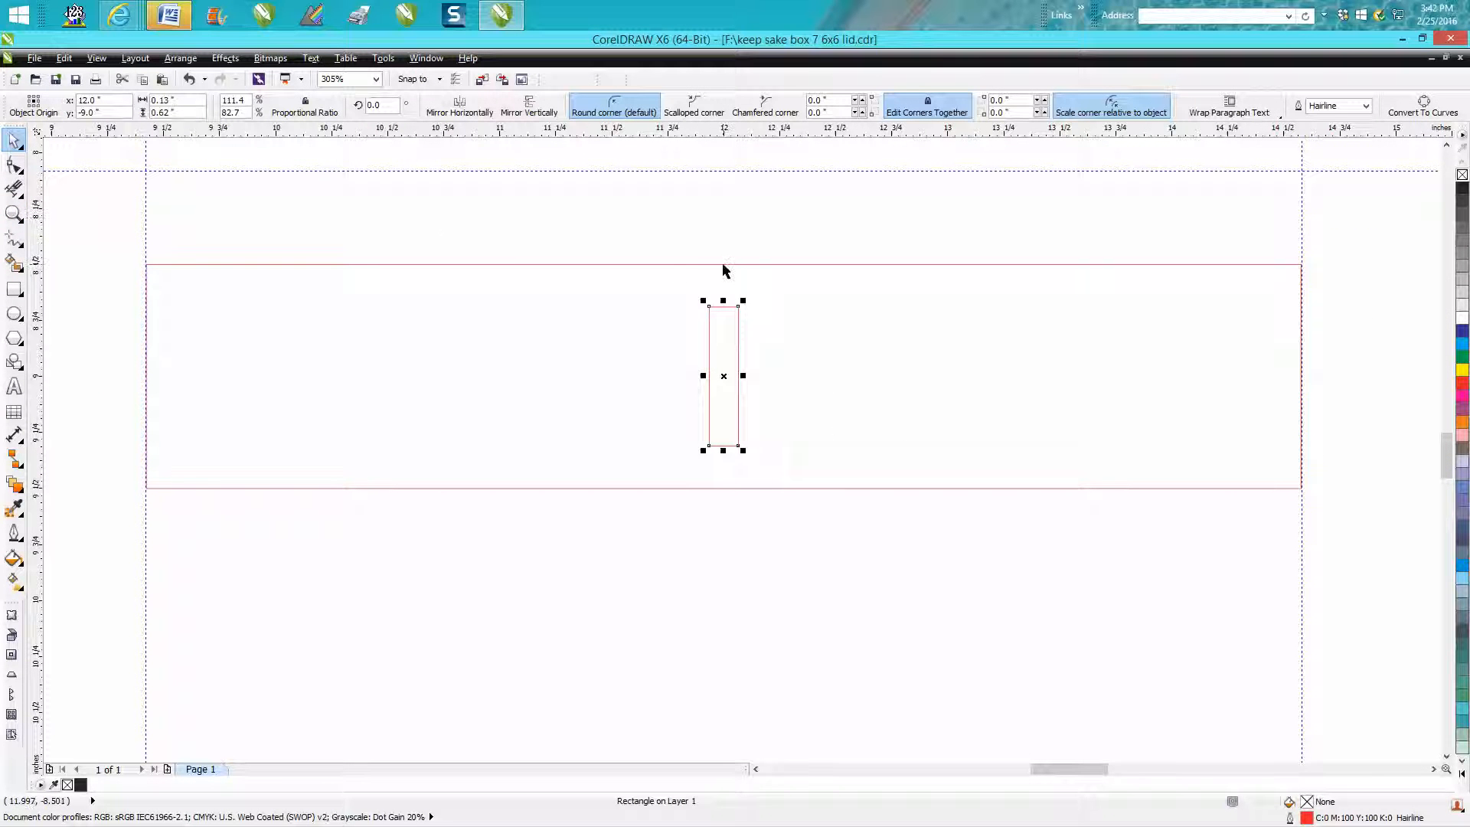
{"action": "left_click", "coordinate": [163, 264], "text": "shift"}
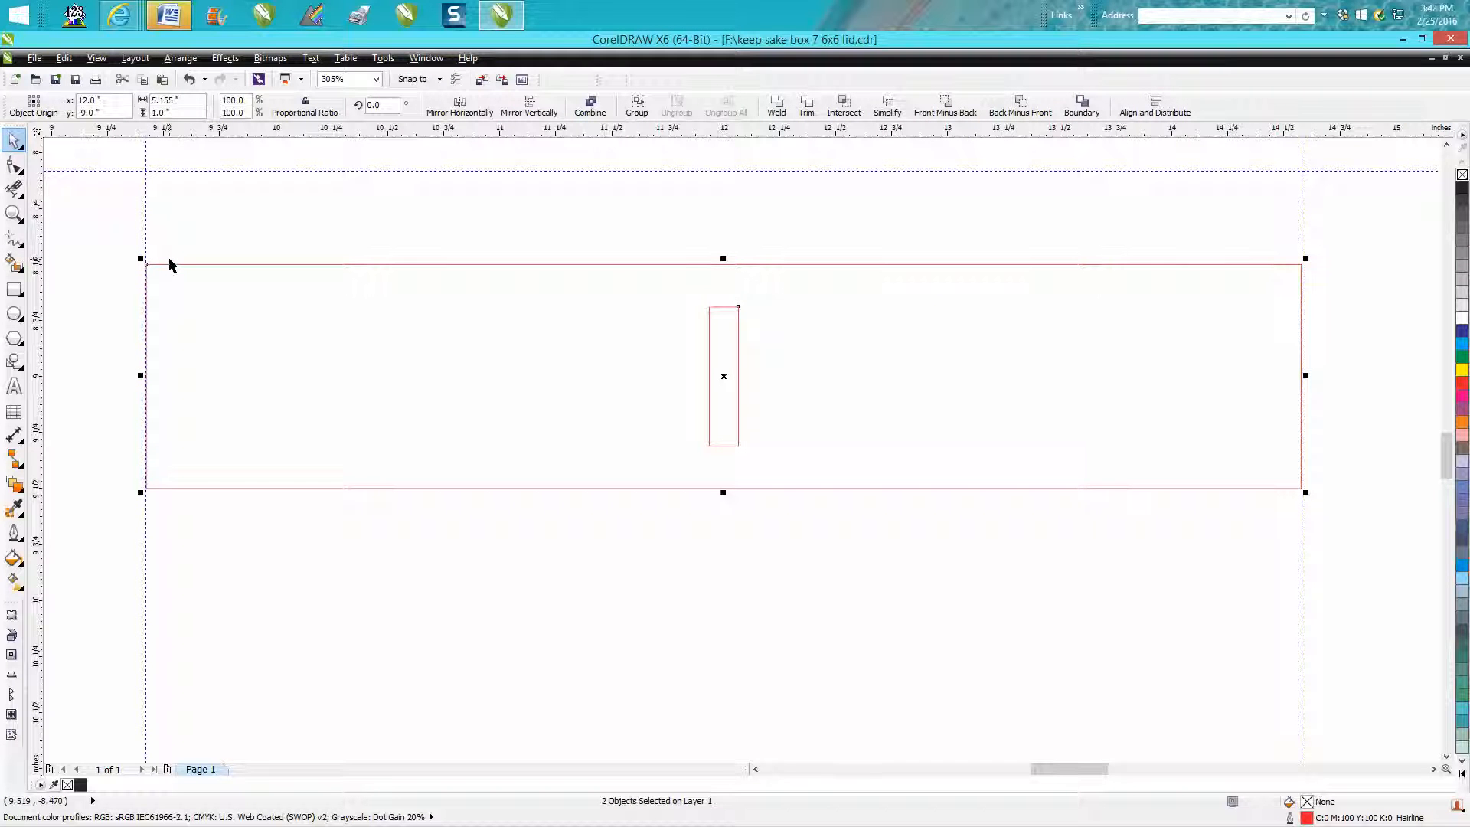
{"action": "key", "text": "l"}
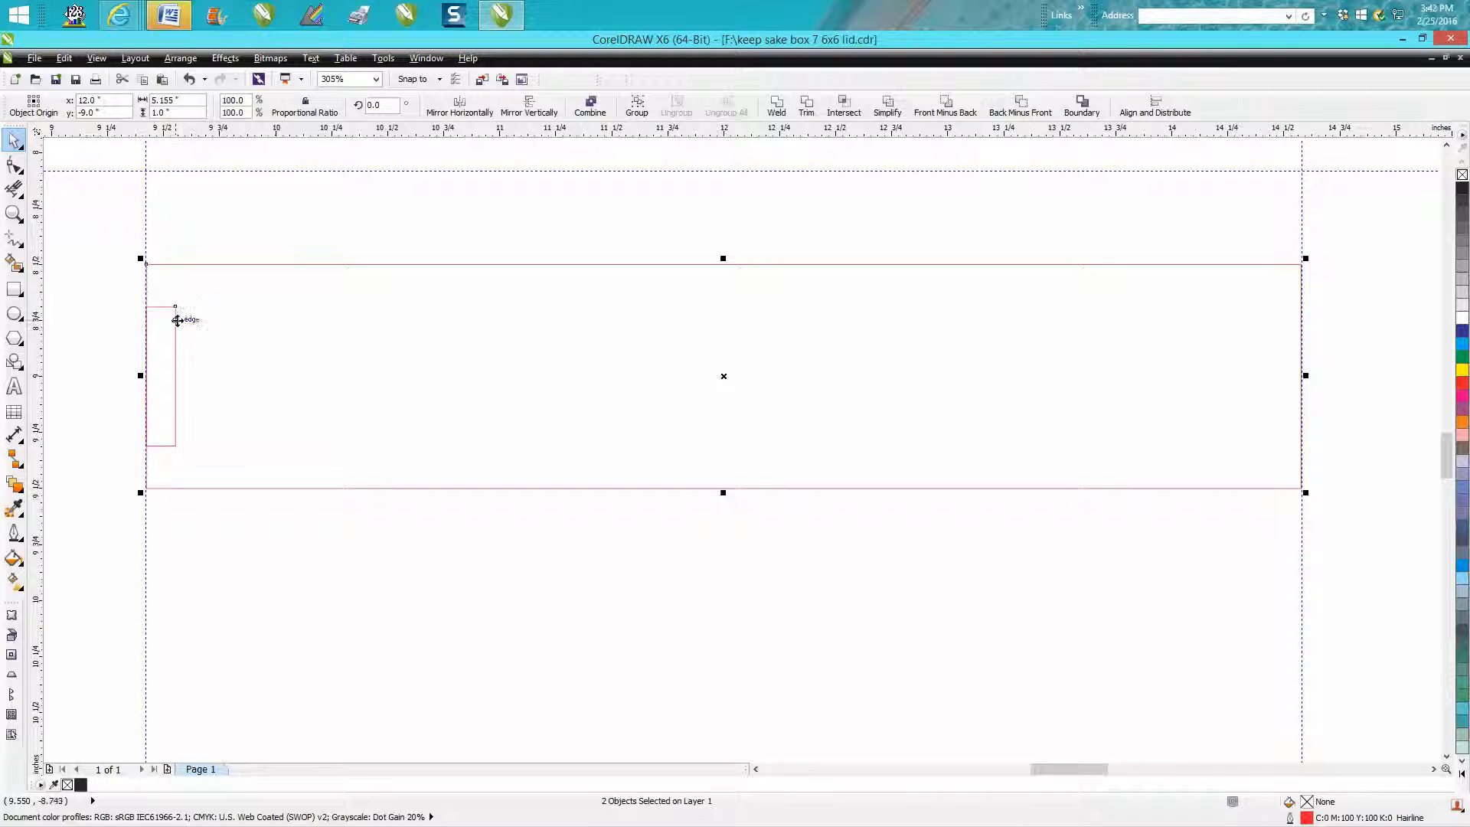
Align a duplicate of the small tab rectangle with the longer divider's right edge and place a spare copy above the divider
{"action": "left_click", "coordinate": [184, 297]}
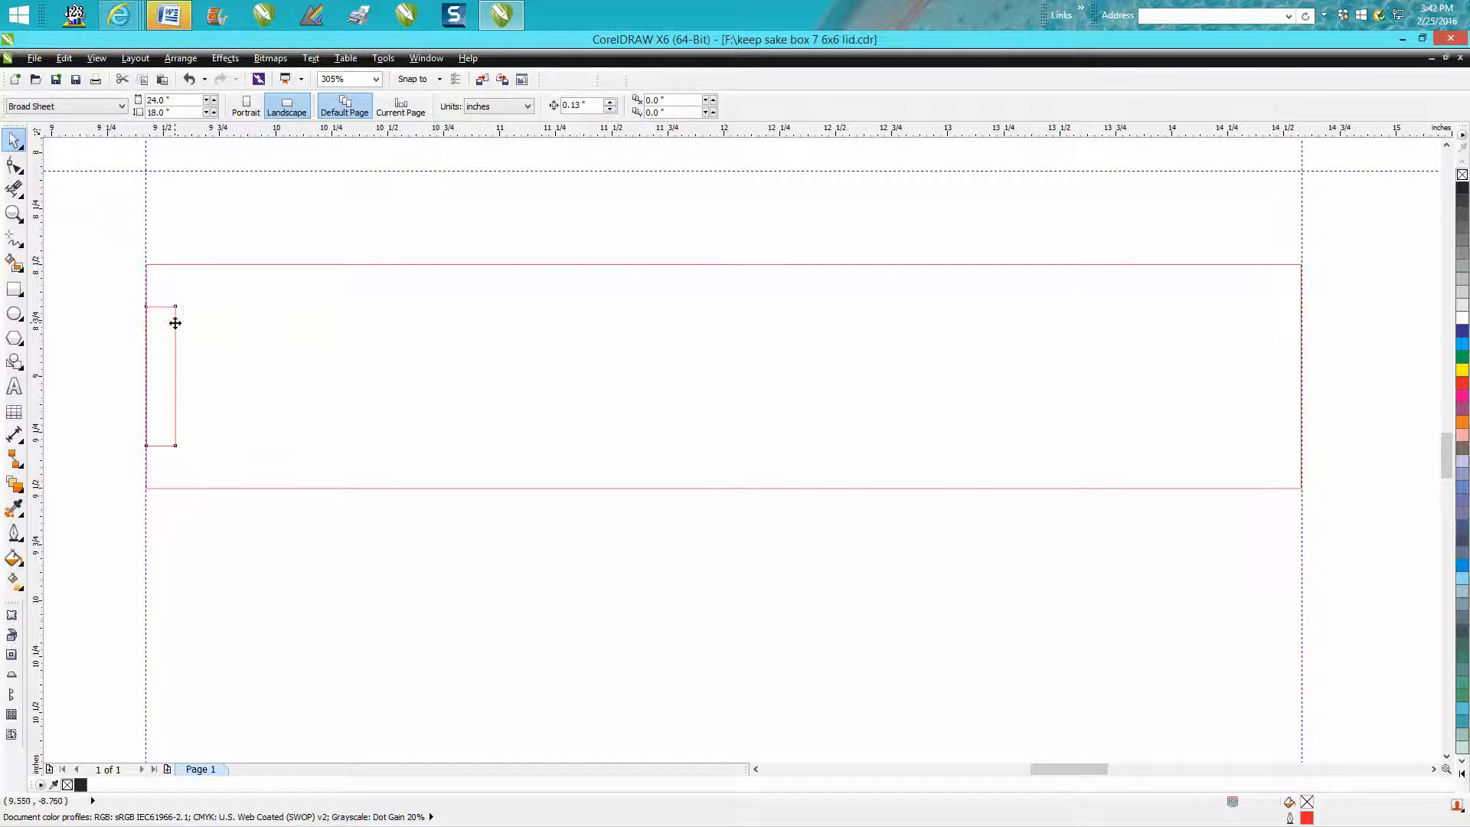
{"action": "left_click", "coordinate": [175, 324]}
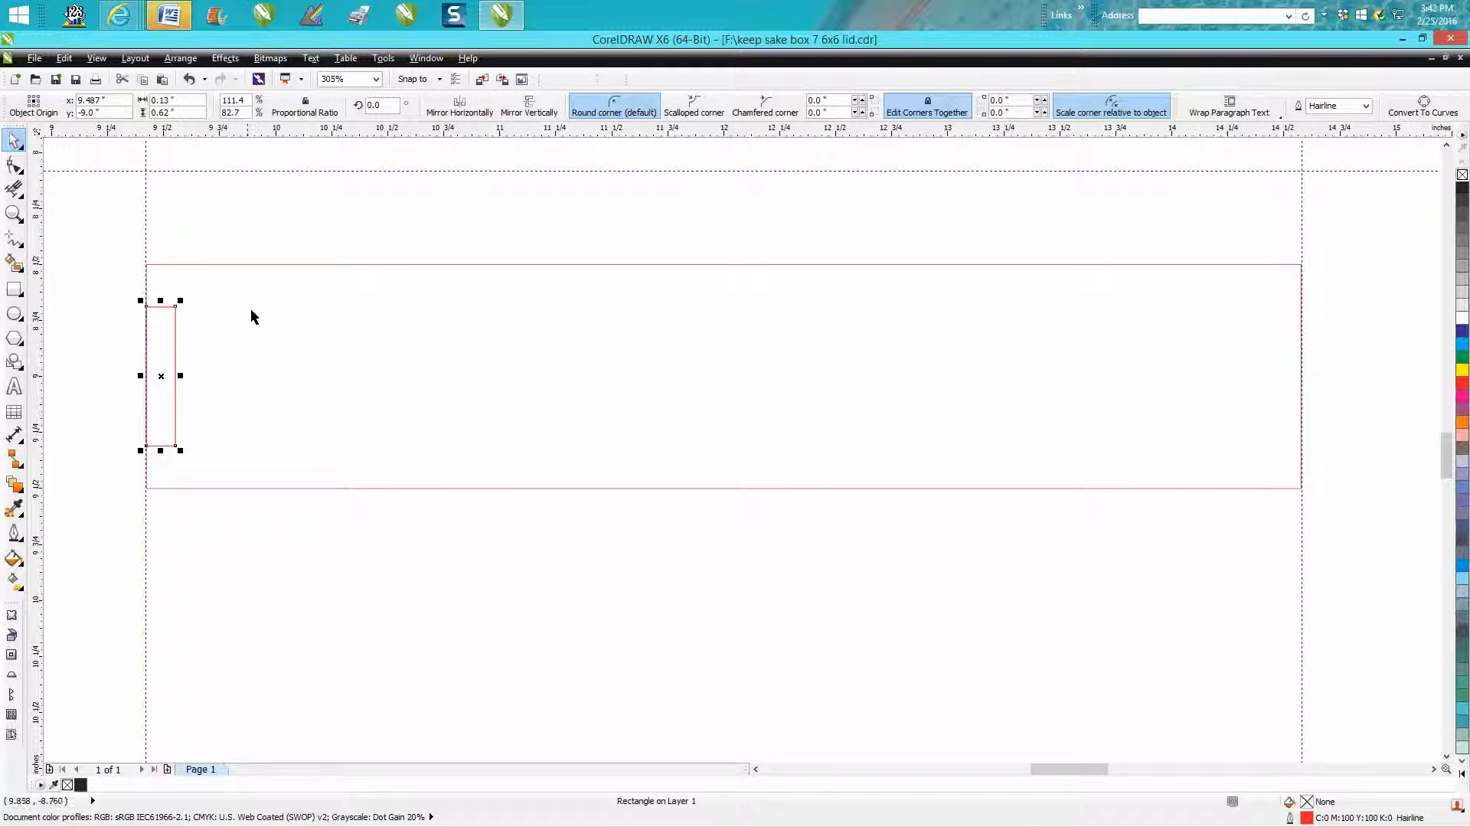
{"action": "left_click", "coordinate": [458, 265]}
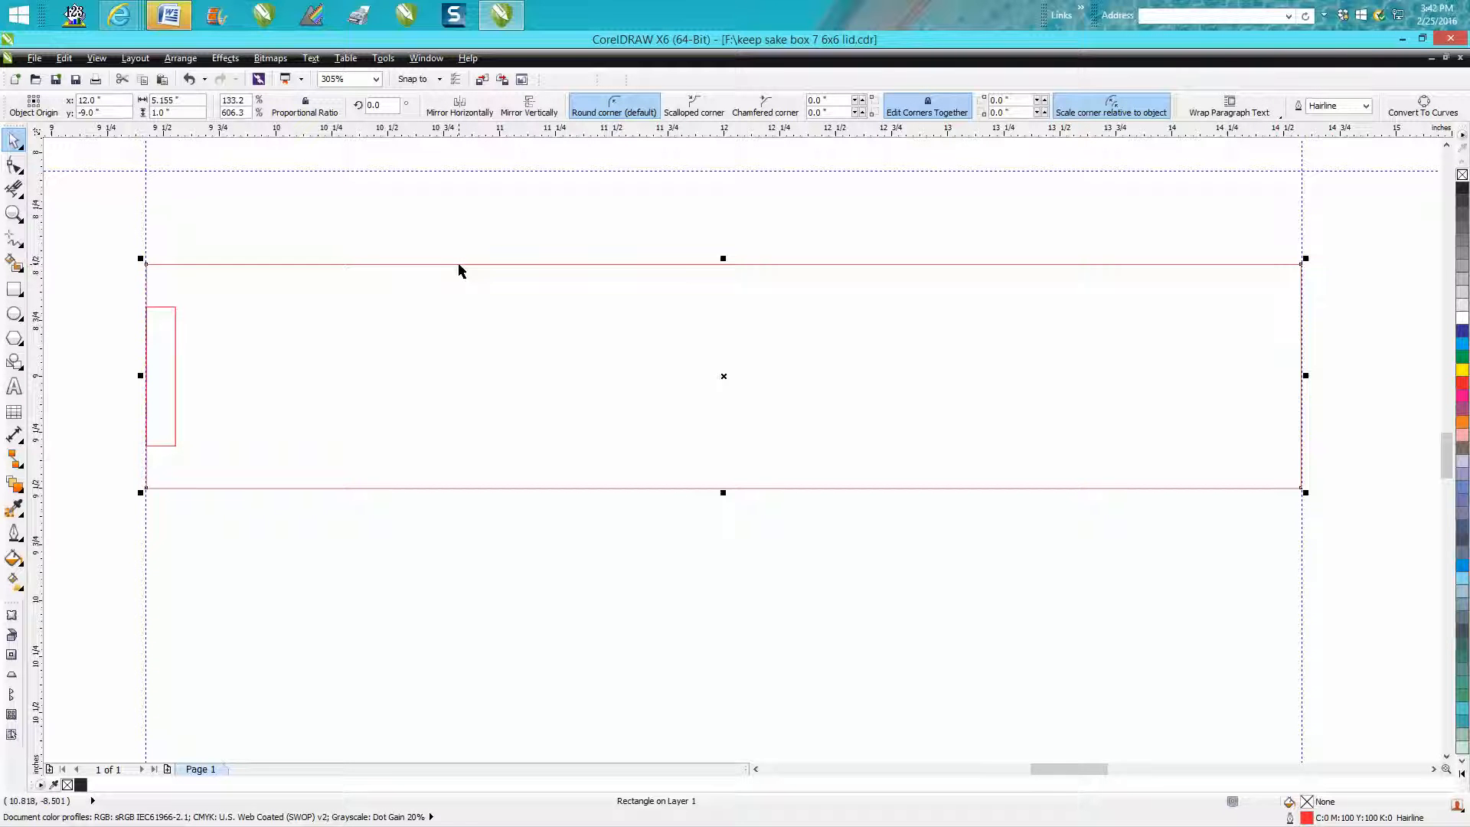
{"action": "left_click", "coordinate": [385, 242]}
{"action": "left_click", "coordinate": [175, 322]}
{"action": "left_click", "coordinate": [308, 265], "text": "shift"}
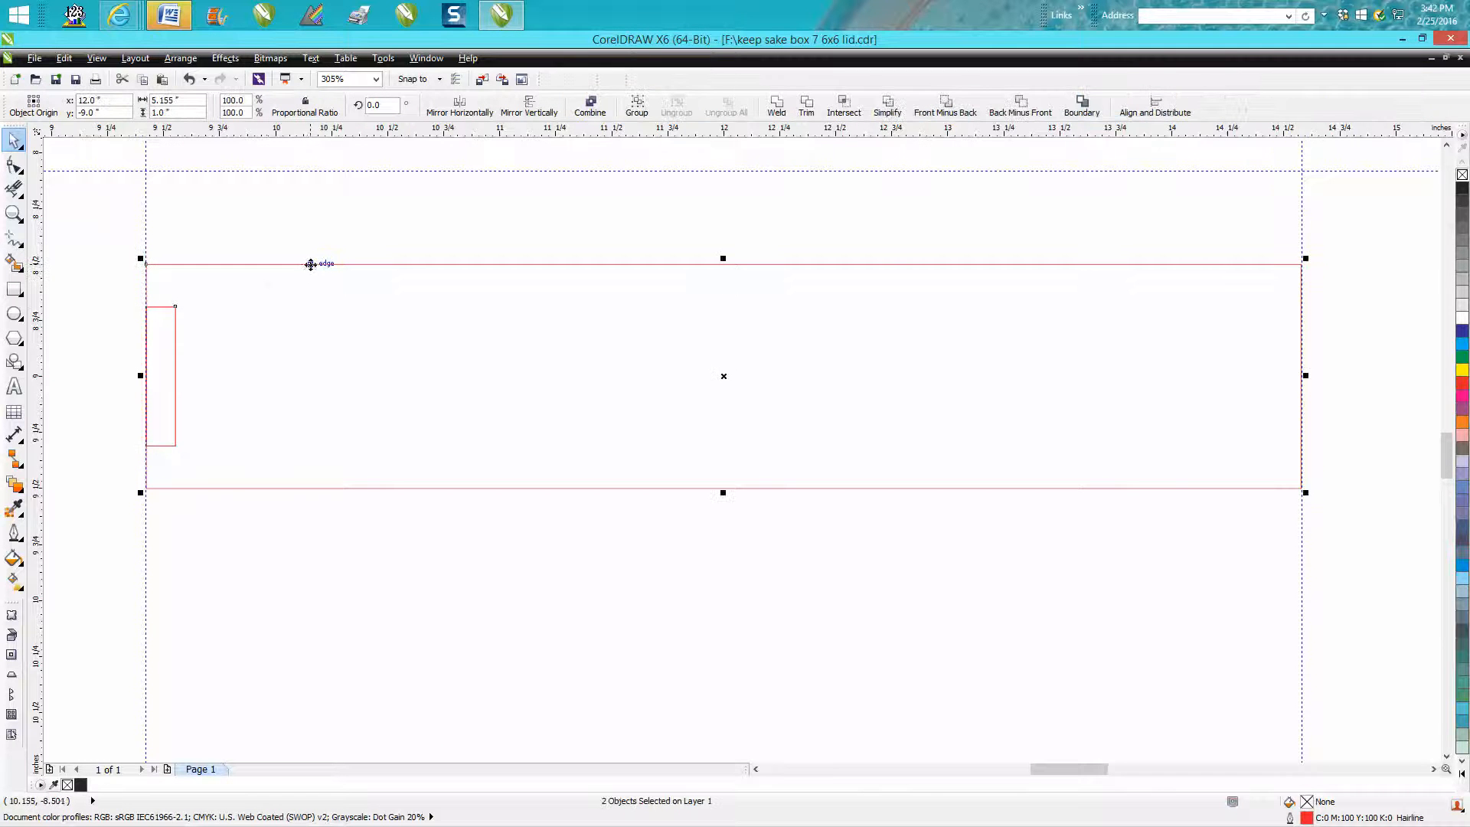
{"action": "key", "text": "r"}
{"action": "scroll", "coordinate": [624, 309], "scroll_direction": "down", "scroll_amount": 2}
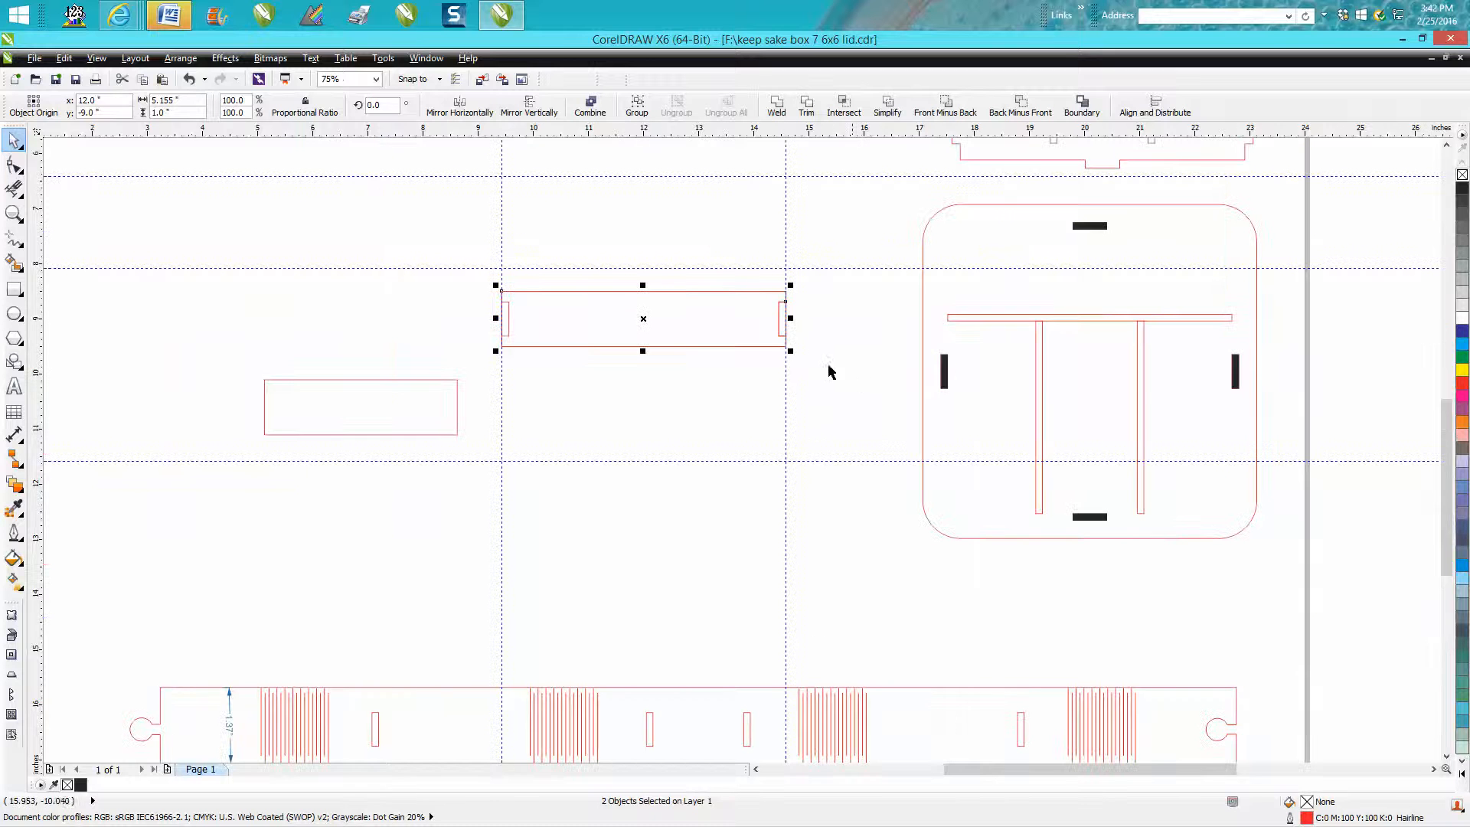
{"action": "left_click", "coordinate": [803, 301]}
{"action": "left_click_drag", "start_coordinate": [782, 308], "coordinate": [689, 236]}
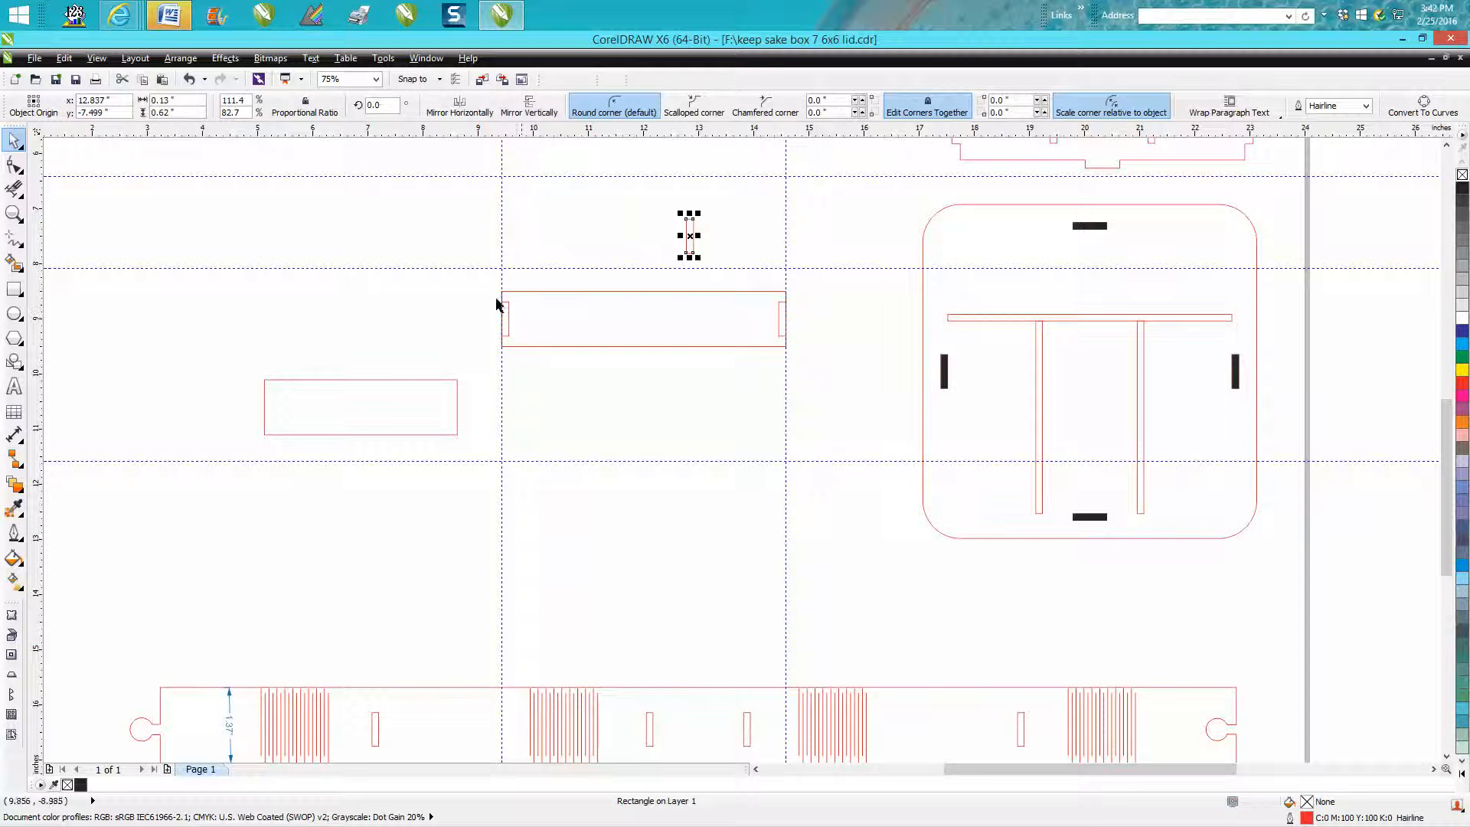
Nudge the two tab rectangles outward by 0.13 inch so they sit just outside the longer divider's ends
{"action": "left_click", "coordinate": [14, 214]}
{"action": "left_click_drag", "start_coordinate": [469, 270], "coordinate": [820, 371]}
{"action": "left_click", "coordinate": [14, 140]}
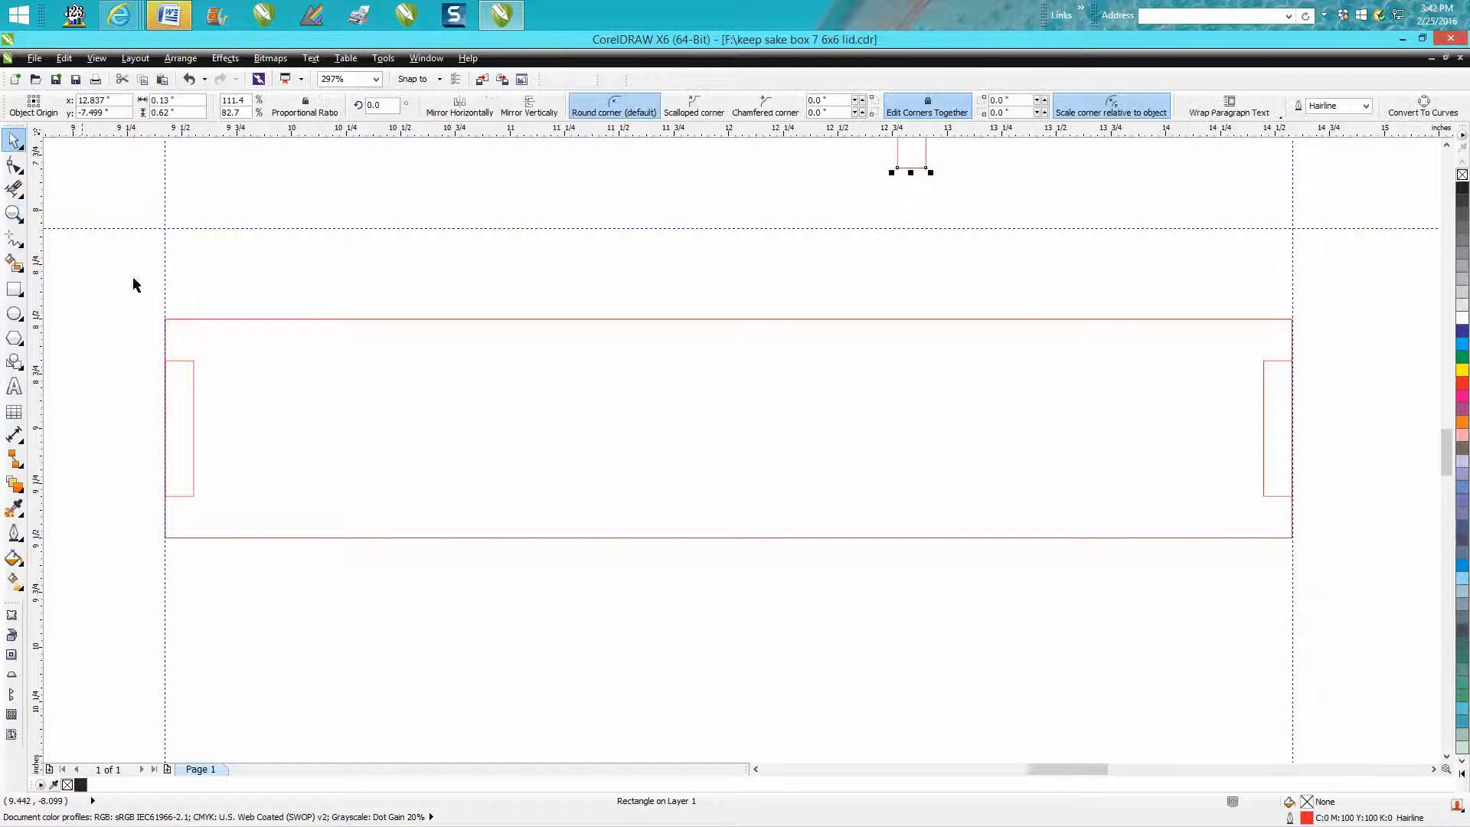
{"action": "left_click", "coordinate": [195, 362]}
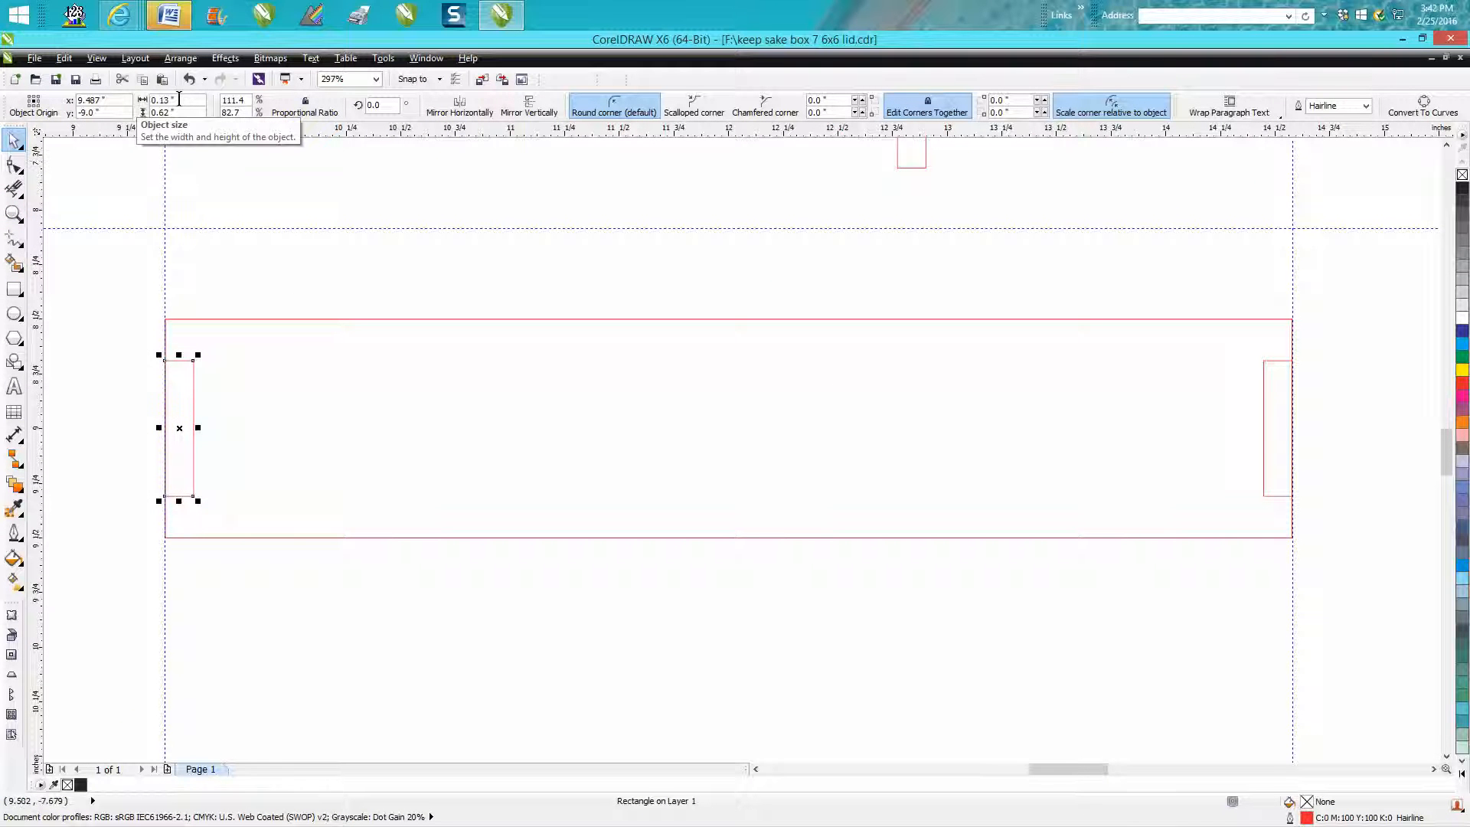
{"action": "left_click", "coordinate": [383, 203]}
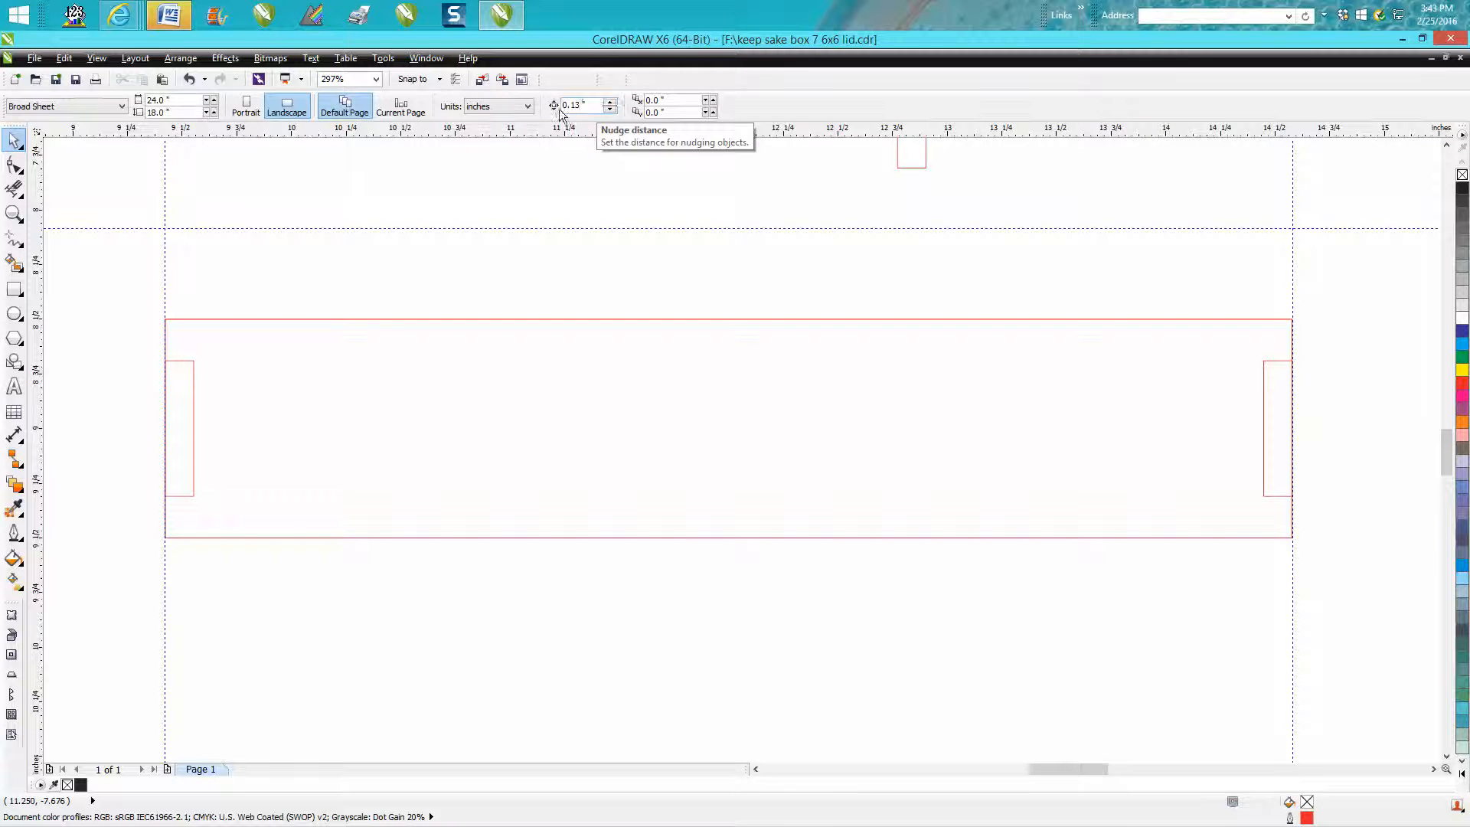
{"action": "left_click", "coordinate": [195, 388]}
{"action": "left_click", "coordinate": [194, 373]}
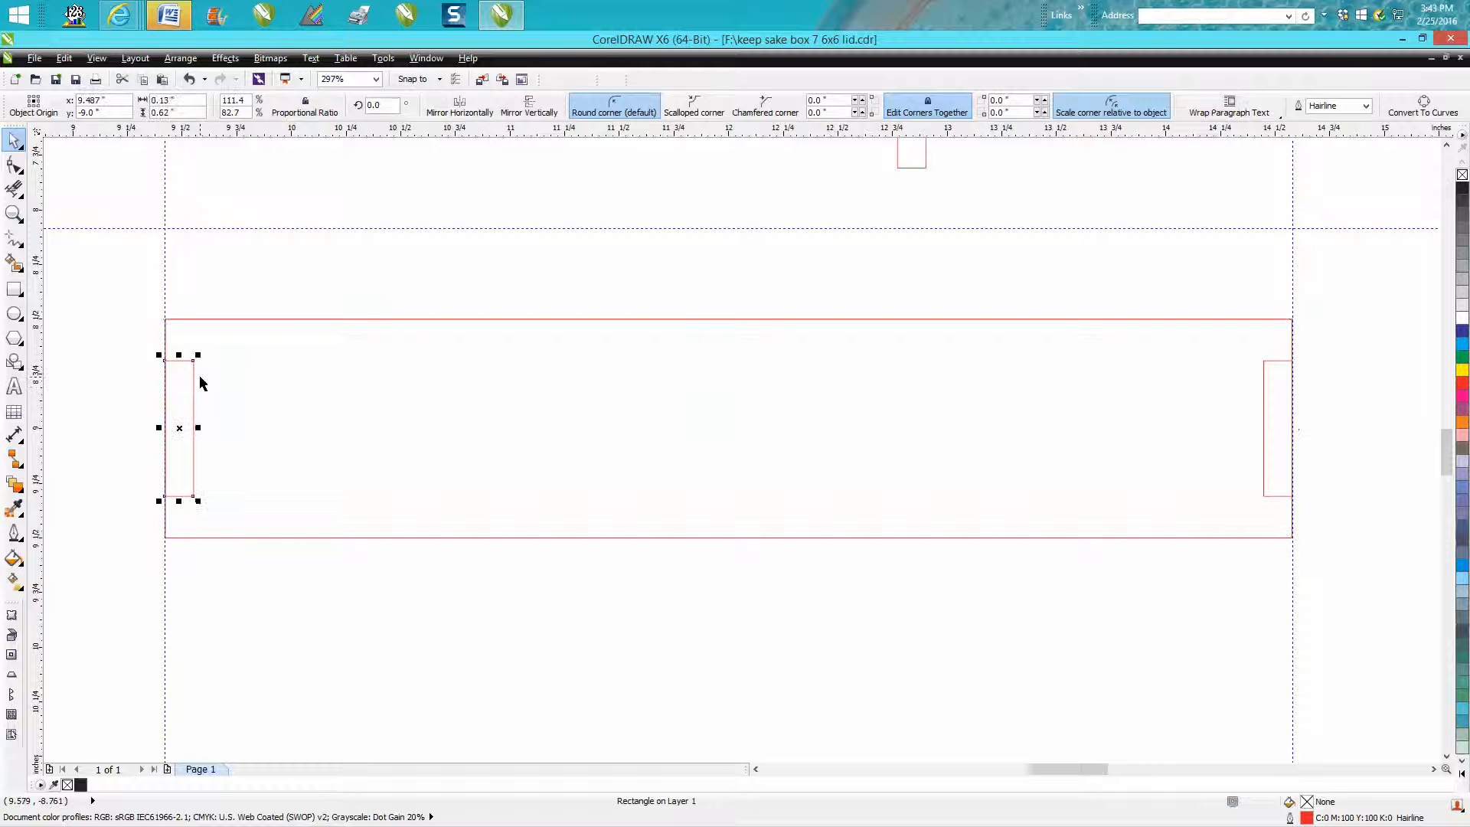
{"action": "key", "text": "Left"}
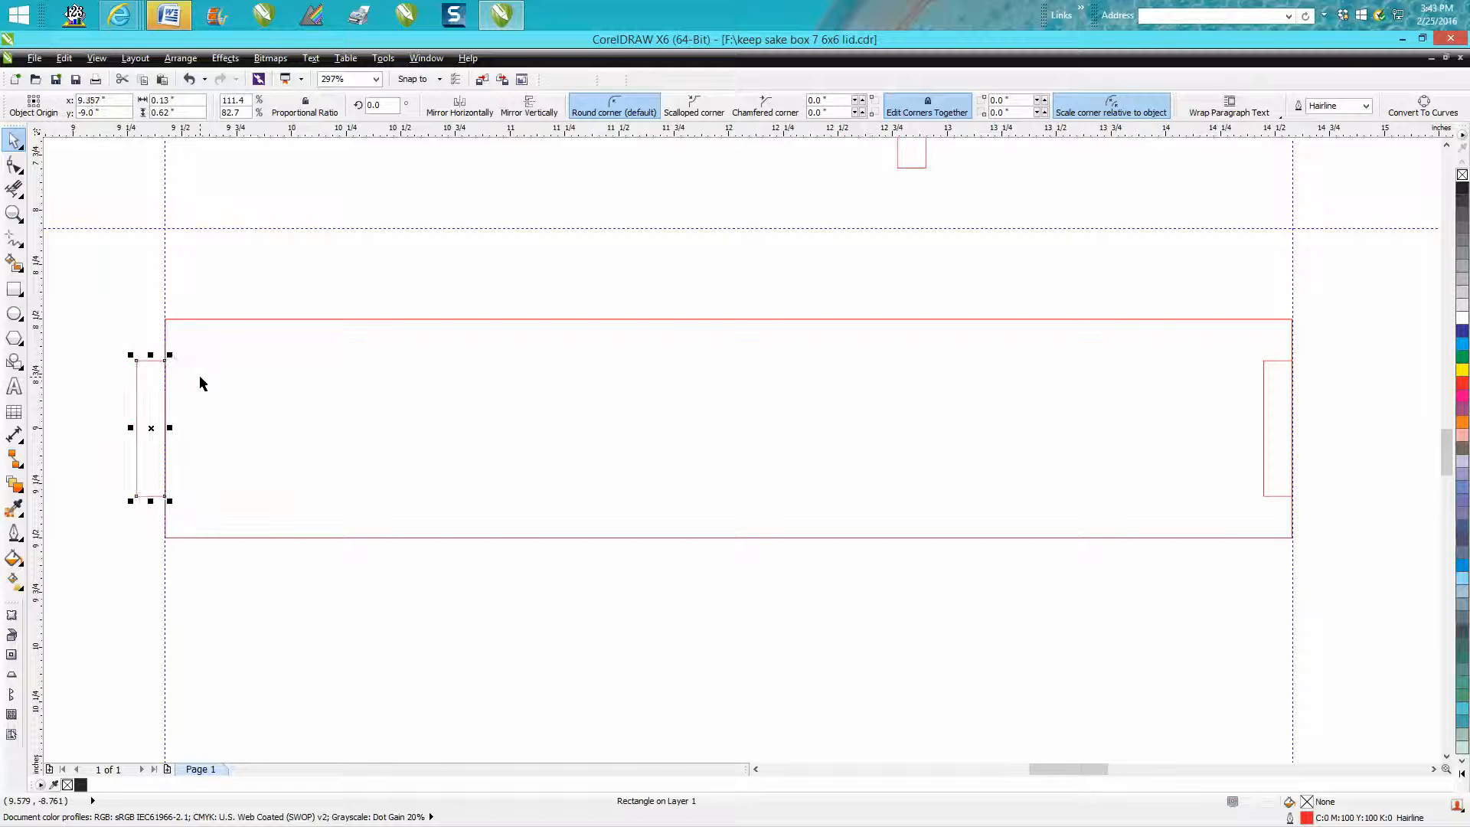
{"action": "left_click", "coordinate": [1263, 438]}
{"action": "key", "text": "Right"}
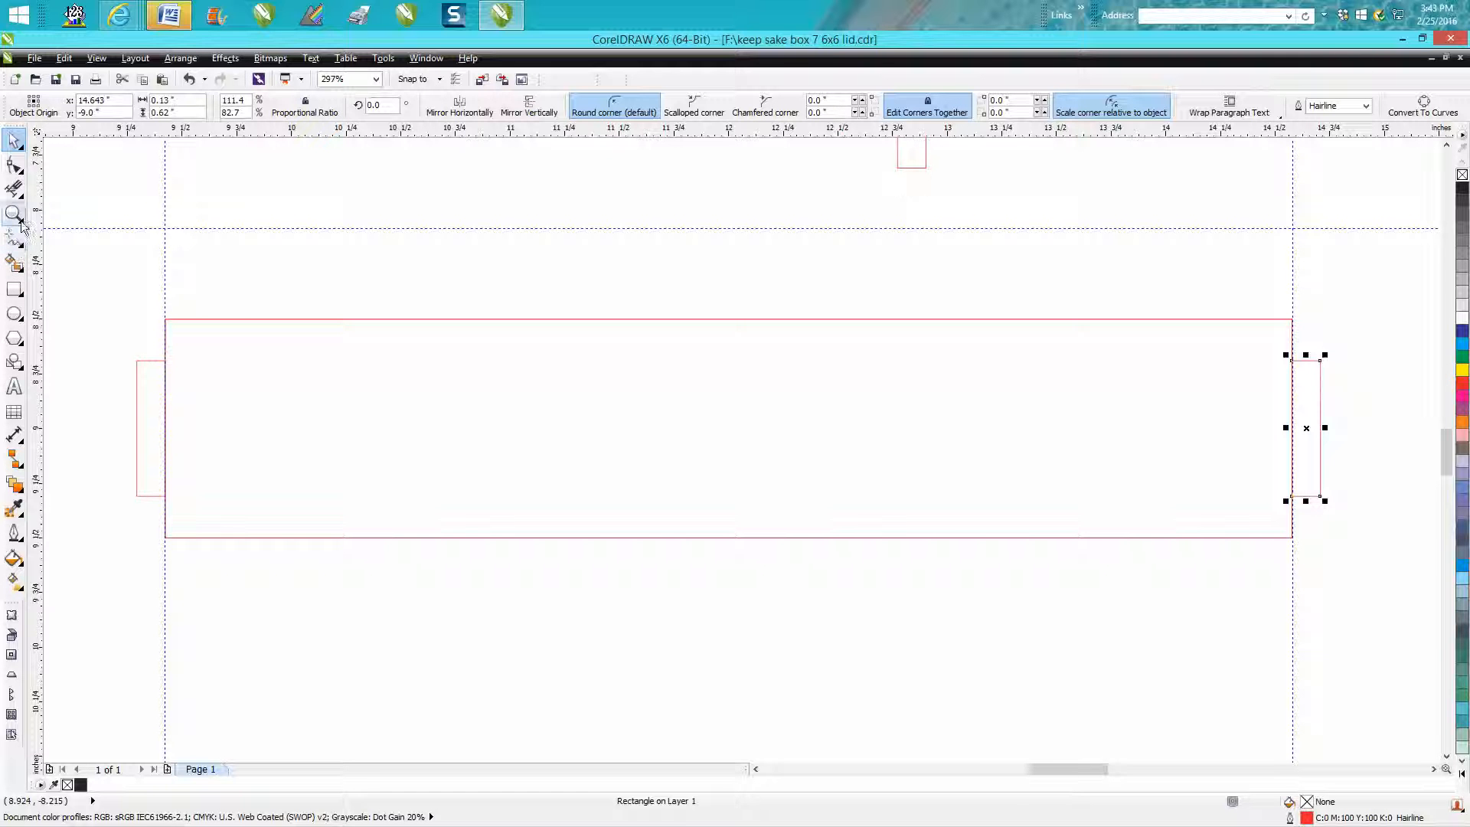
Delete the overlapping edge segments where the two tabs meet the ends of the longer divider
{"action": "left_click", "coordinate": [15, 189]}
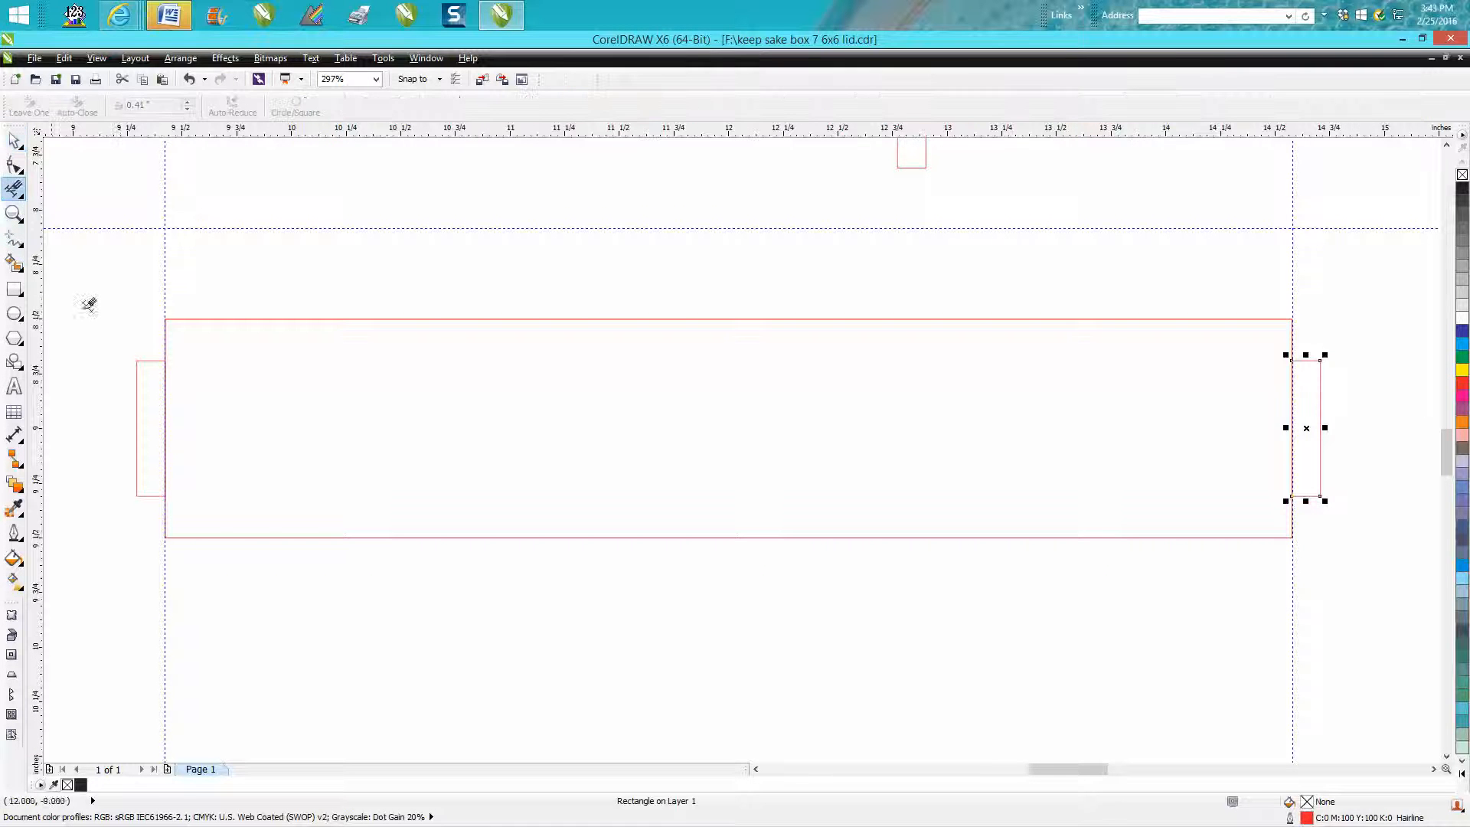
{"action": "left_click", "coordinate": [165, 392]}
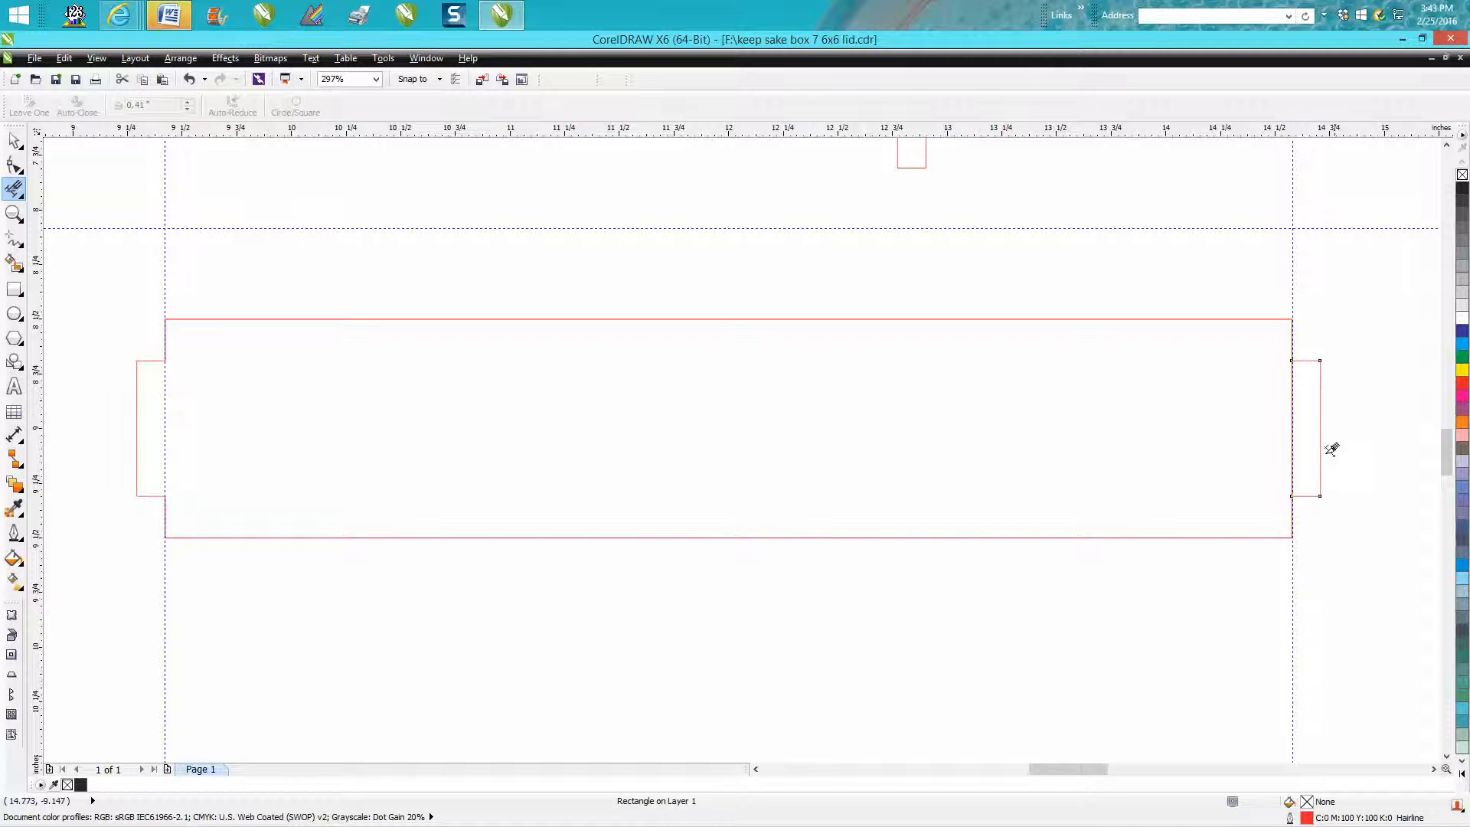
{"action": "left_click", "coordinate": [1292, 430]}
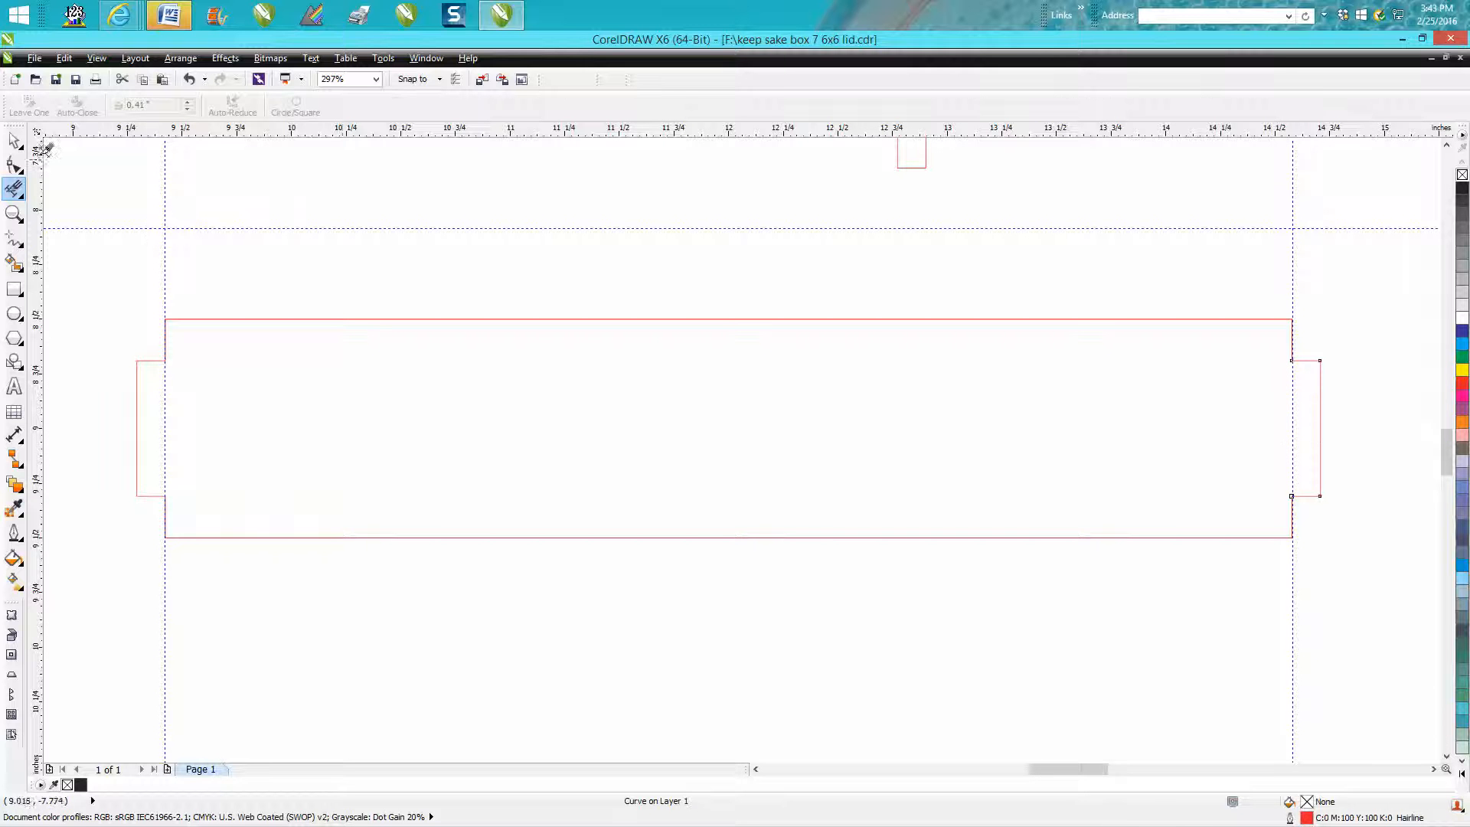
Group all pieces of the tabbed longer divider and move the group down, clear of the page center
{"action": "left_click", "coordinate": [15, 140]}
{"action": "left_click_drag", "start_coordinate": [115, 274], "coordinate": [1355, 634]}
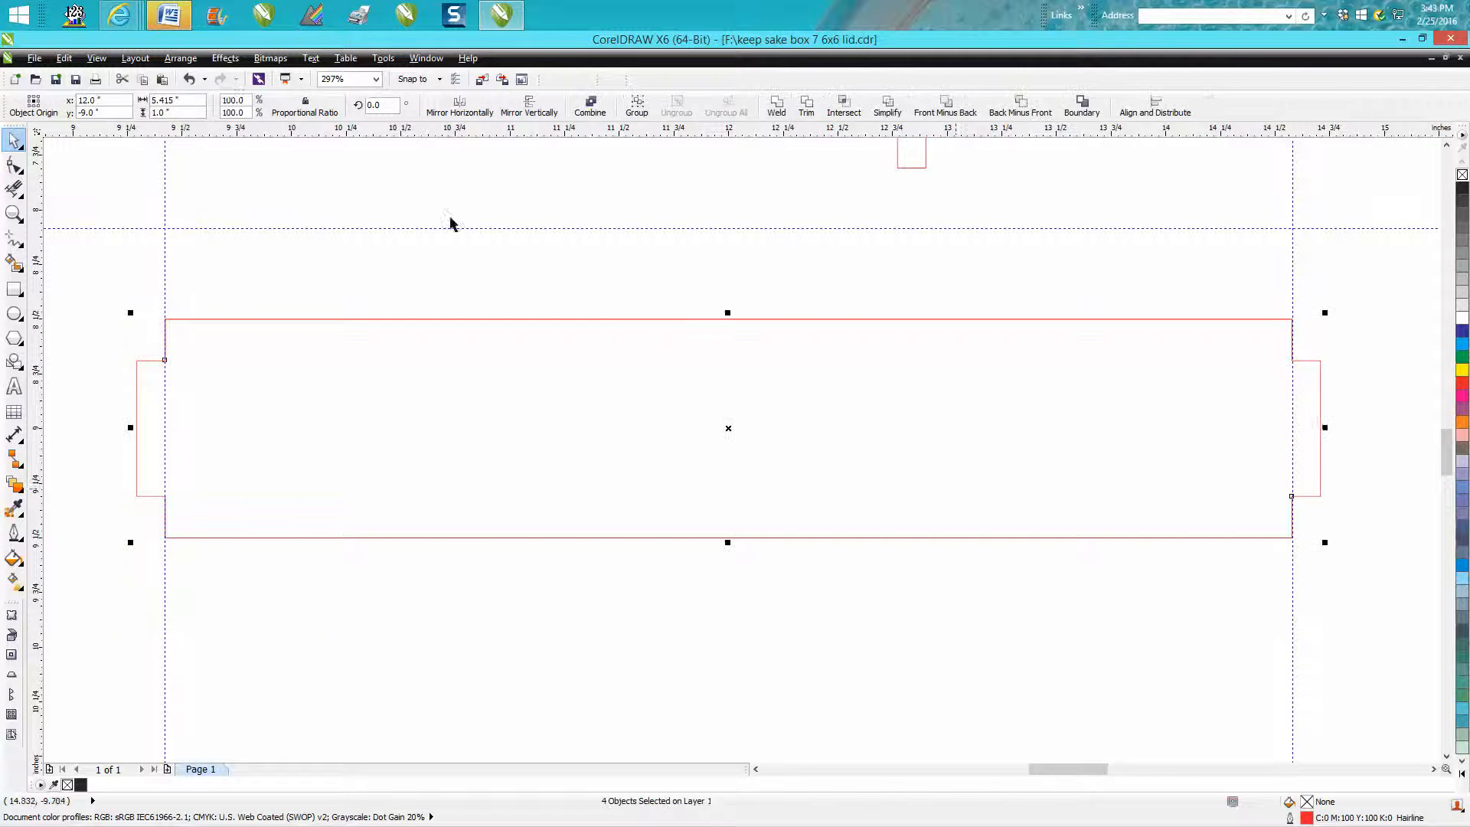
{"action": "left_click", "coordinate": [180, 58]}
{"action": "left_click", "coordinate": [232, 211]}
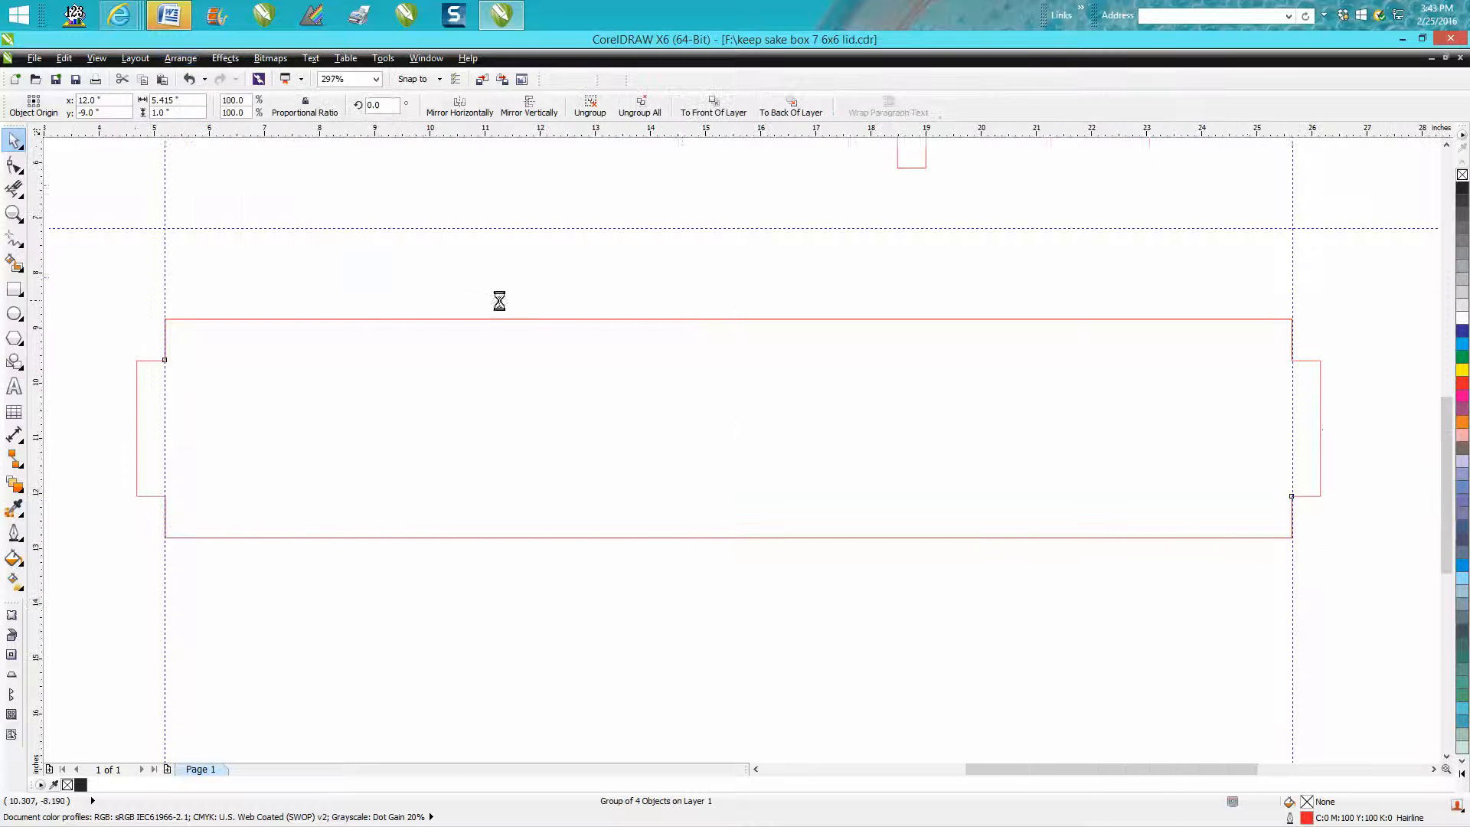
{"action": "scroll", "coordinate": [498, 299], "scroll_direction": "down", "scroll_amount": 3}
{"action": "left_click_drag", "start_coordinate": [546, 362], "coordinate": [559, 545]}
Center the shorter divider rectangle on the page and align a vertically centered copy of the tab with its left edge
{"action": "left_click", "coordinate": [354, 419]}
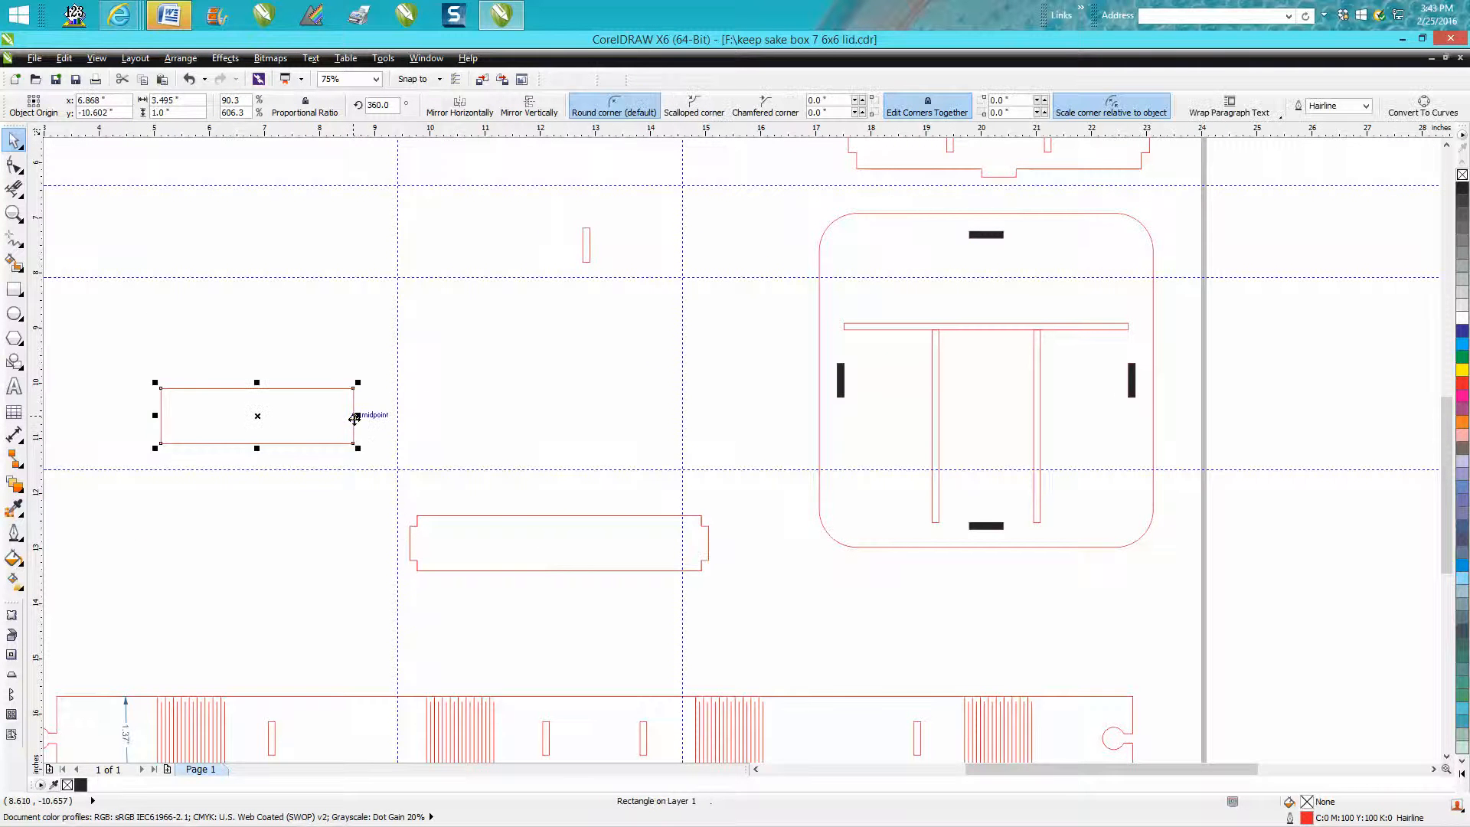
{"action": "key", "text": "p"}
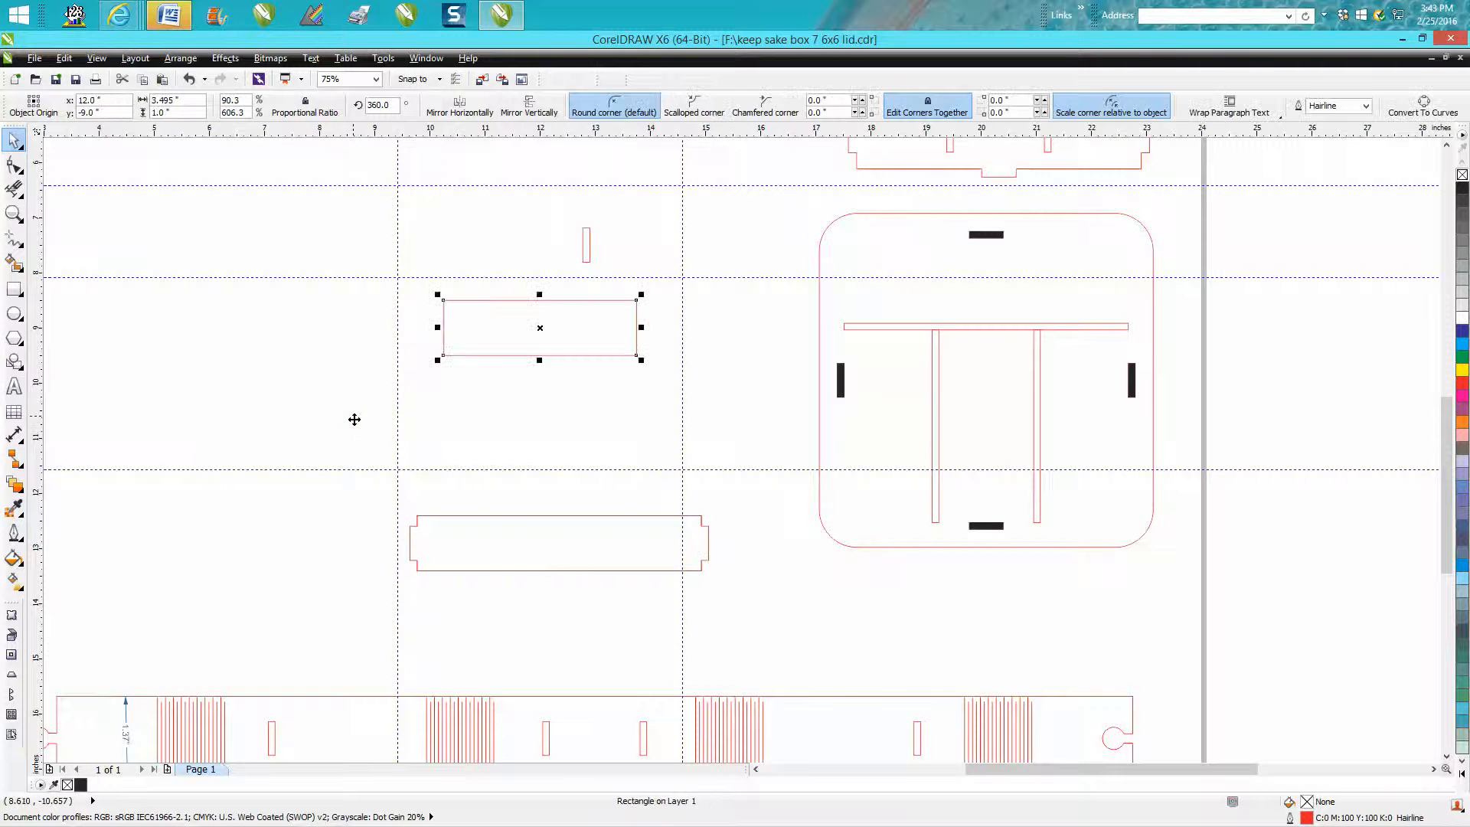
{"action": "left_click", "coordinate": [587, 257]}
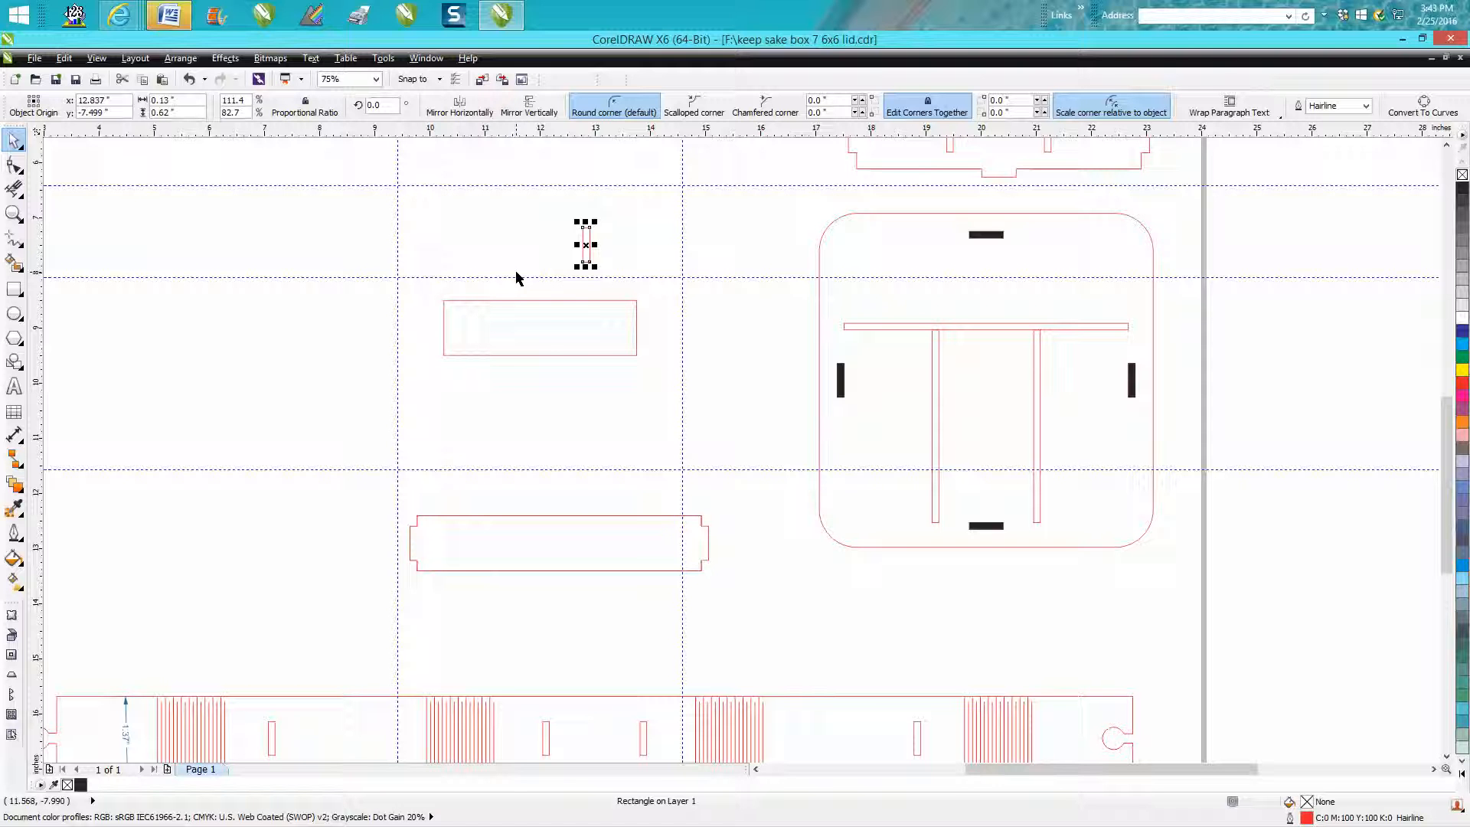
{"action": "key", "text": "p"}
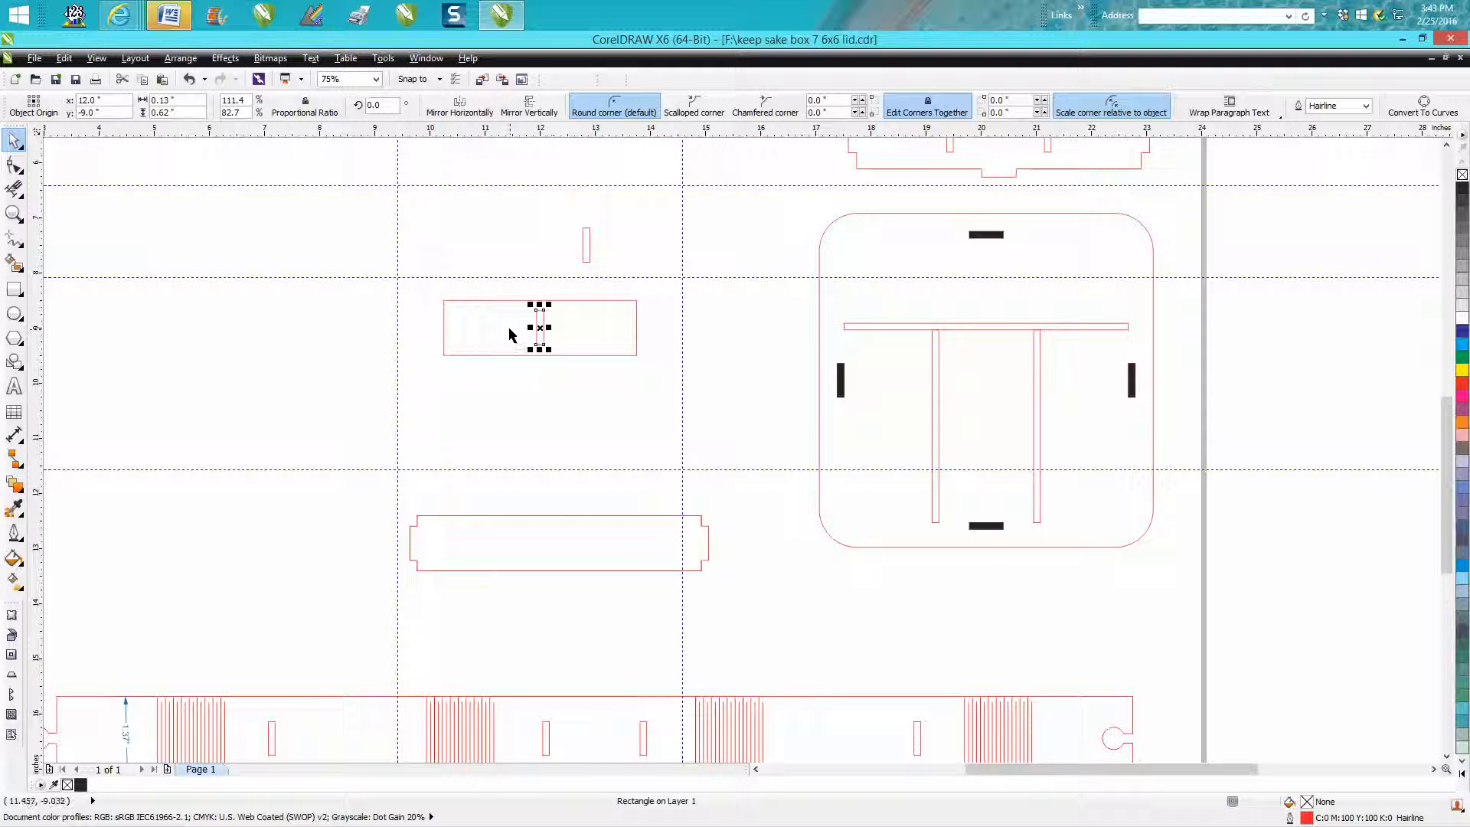
{"action": "left_click", "coordinate": [452, 301], "text": "shift"}
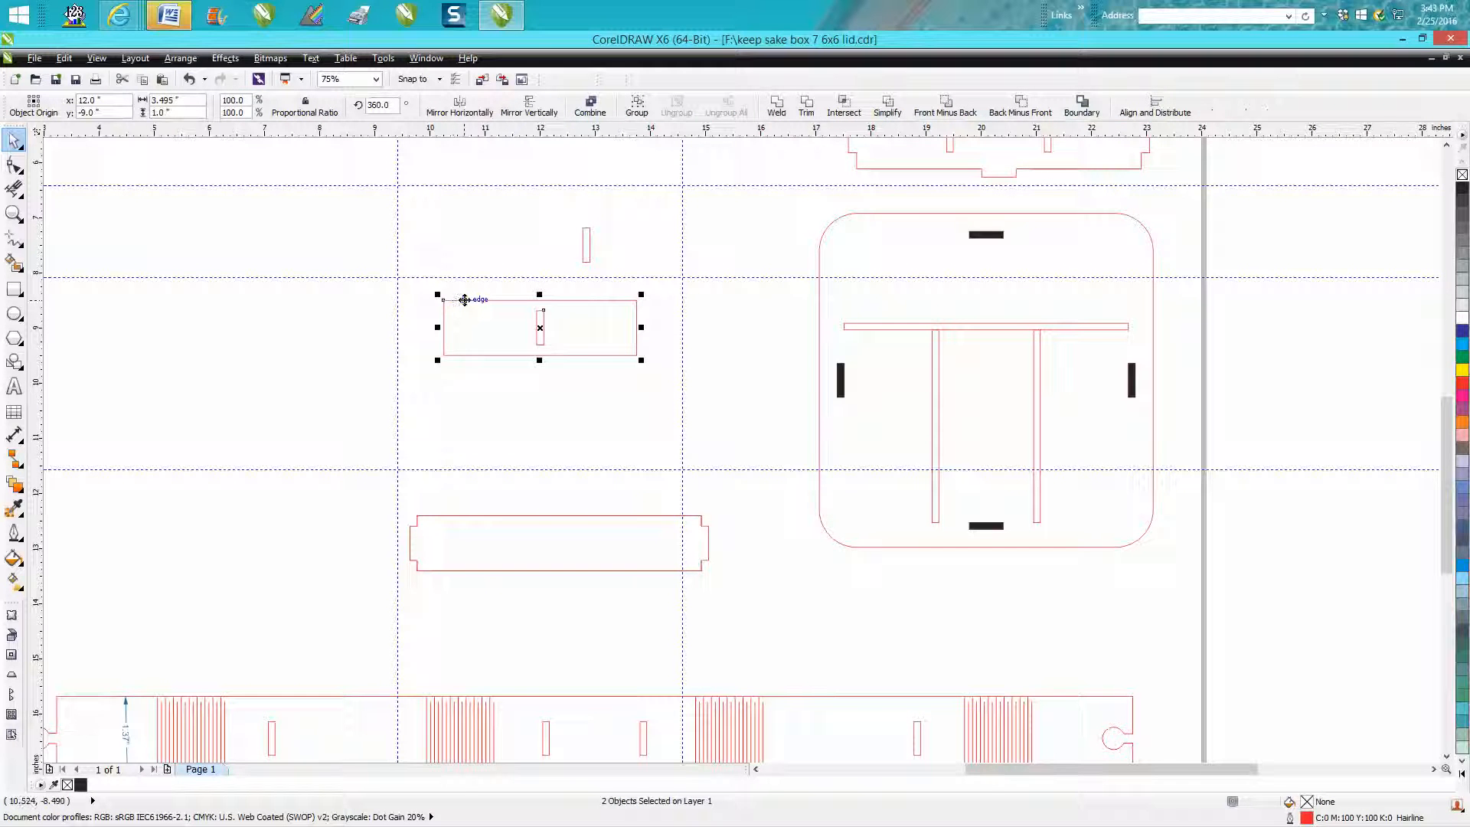
{"action": "key", "text": "l"}
{"action": "left_click", "coordinate": [455, 283]}
Align a duplicate tab with the shorter divider's right edge and nudge both tabs outward by 0.13 inch
{"action": "left_click", "coordinate": [450, 316]}
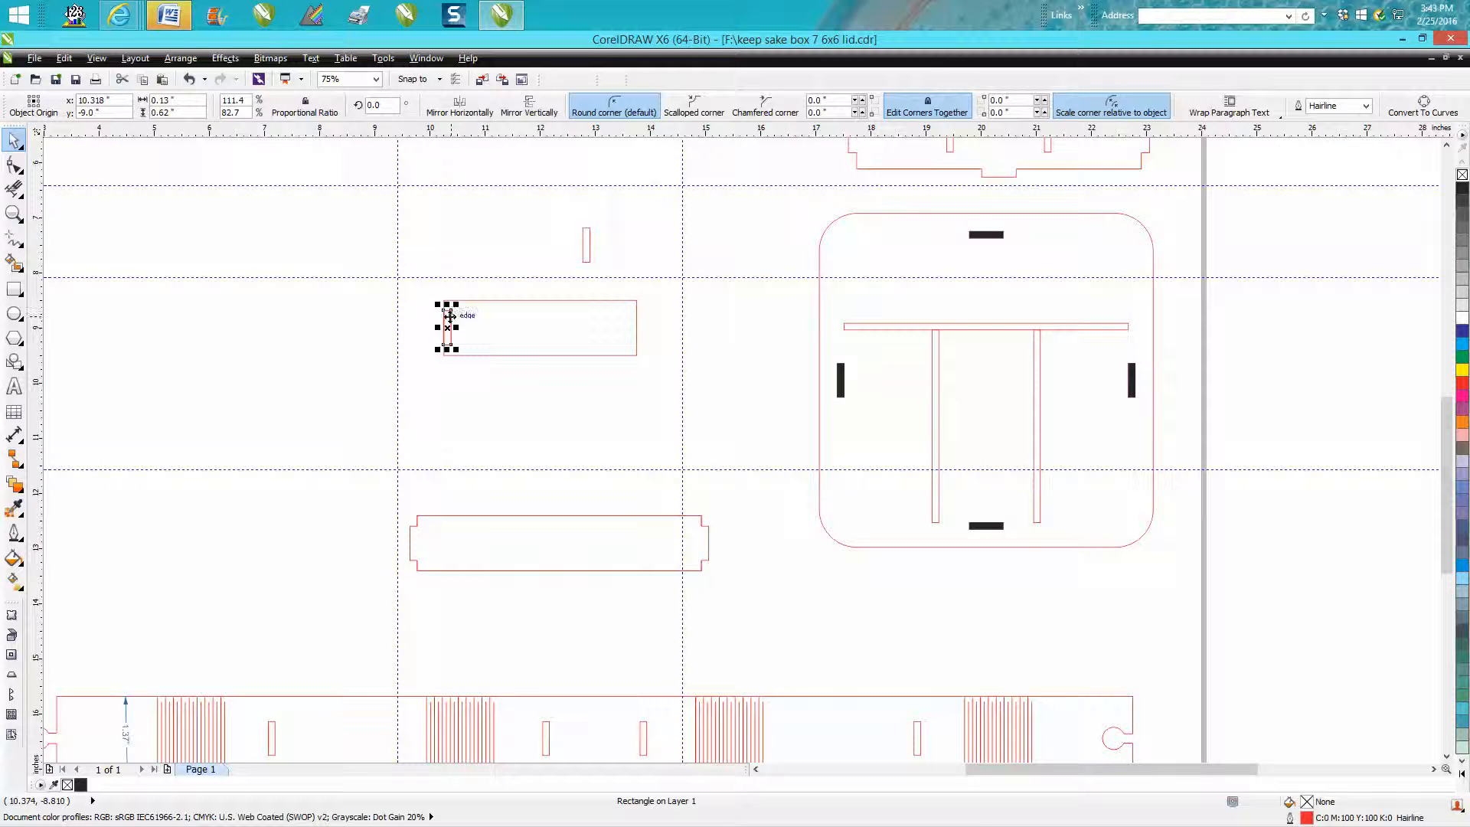
{"action": "left_click", "coordinate": [487, 300], "text": "shift"}
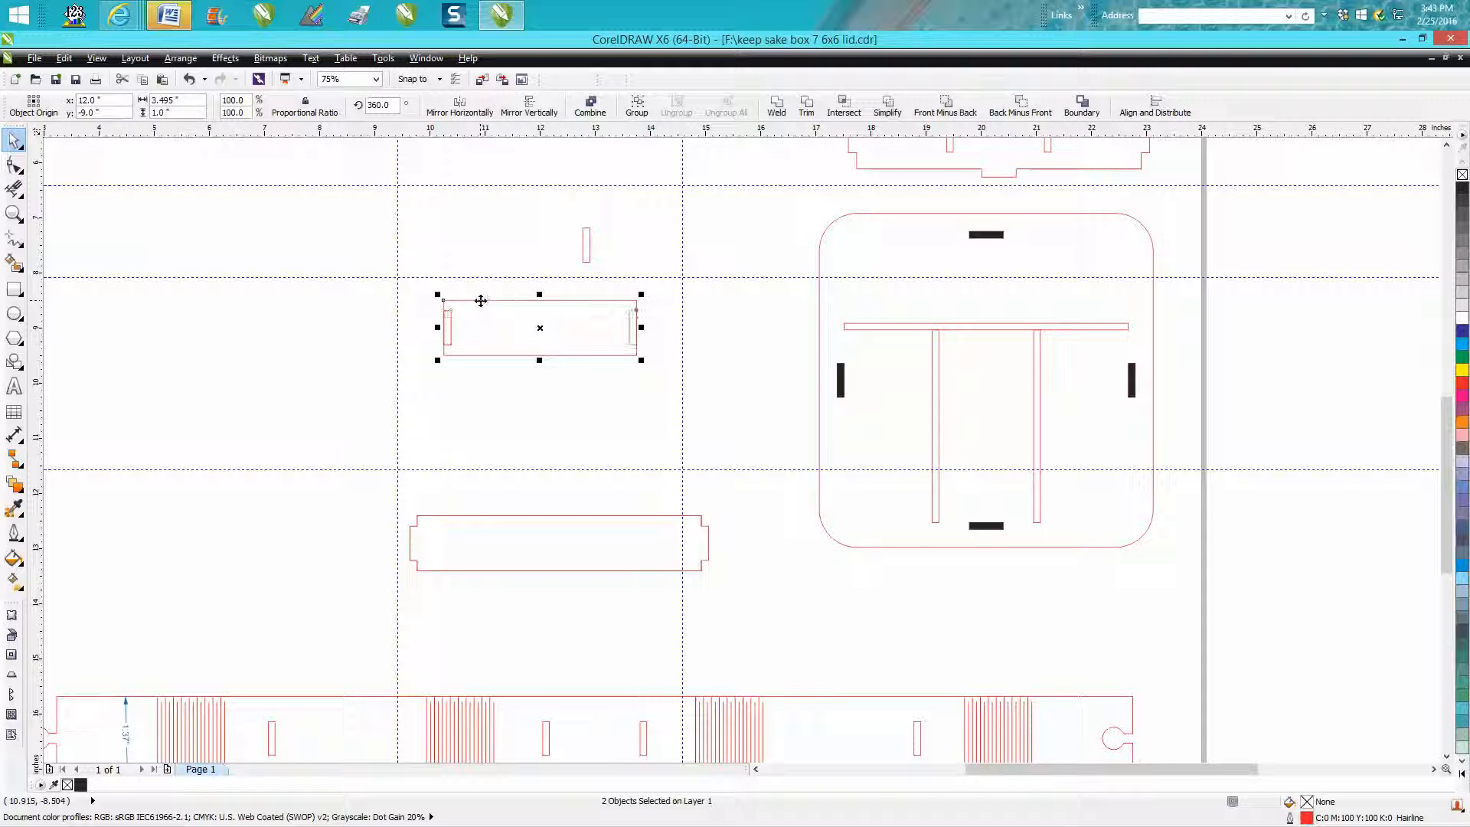
{"action": "left_click", "coordinate": [514, 278]}
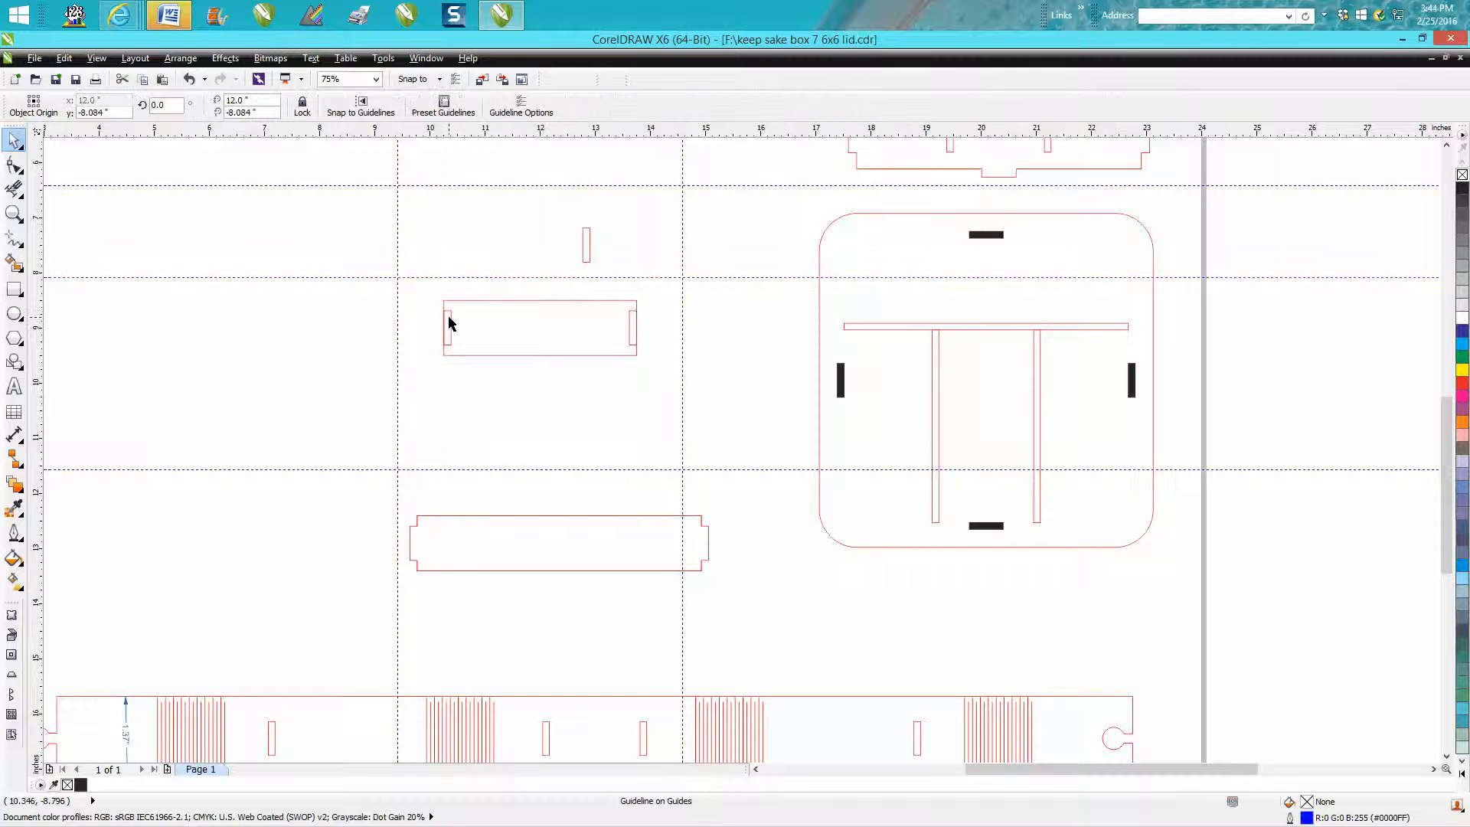
{"action": "left_click", "coordinate": [451, 321]}
{"action": "left_click_drag", "start_coordinate": [451, 319], "coordinate": [640, 334]}
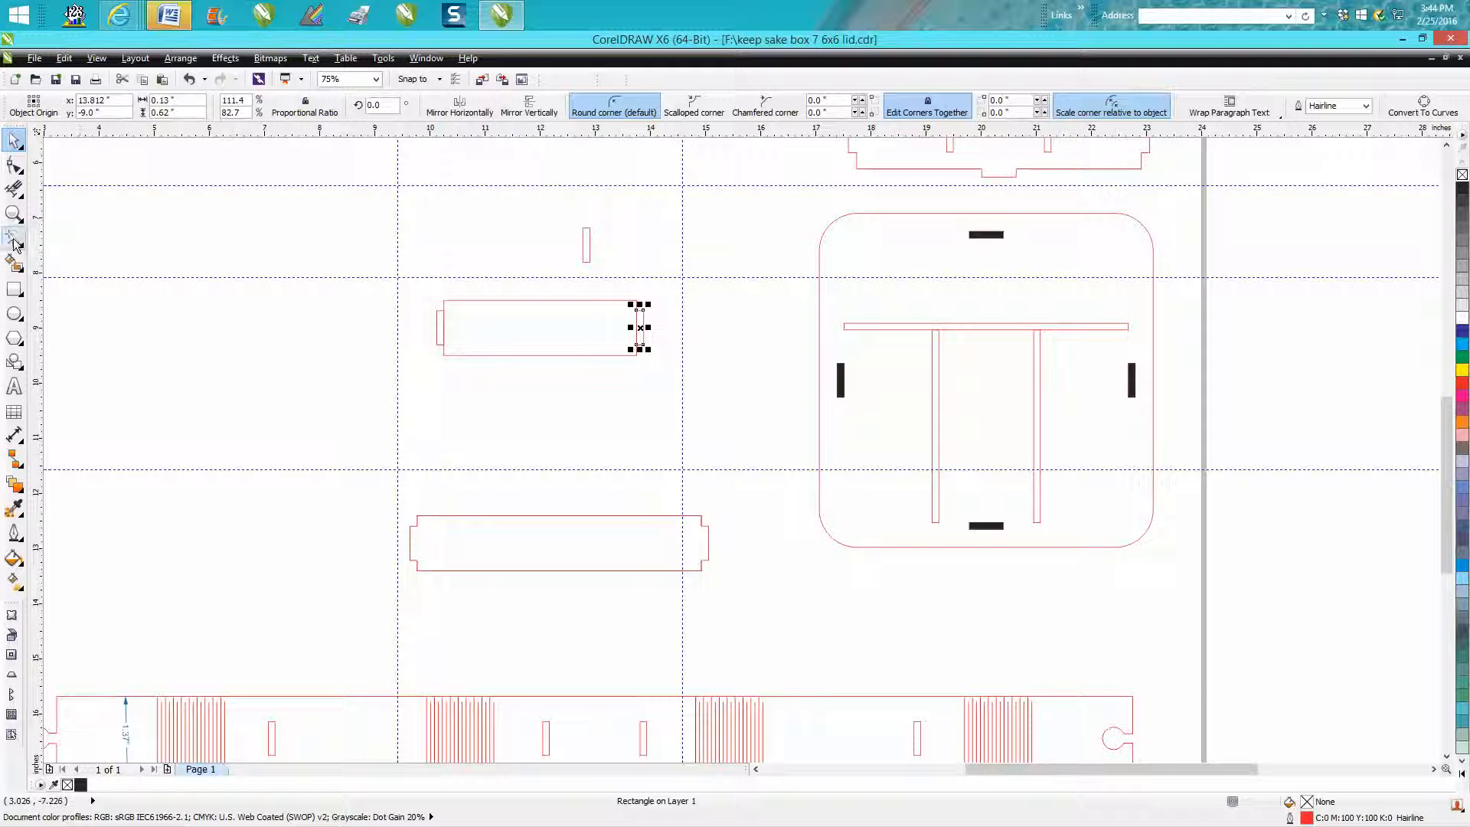
Try to delete the shared edge segments where the two tabs meet the shorter divider
{"action": "left_click", "coordinate": [22, 197]}
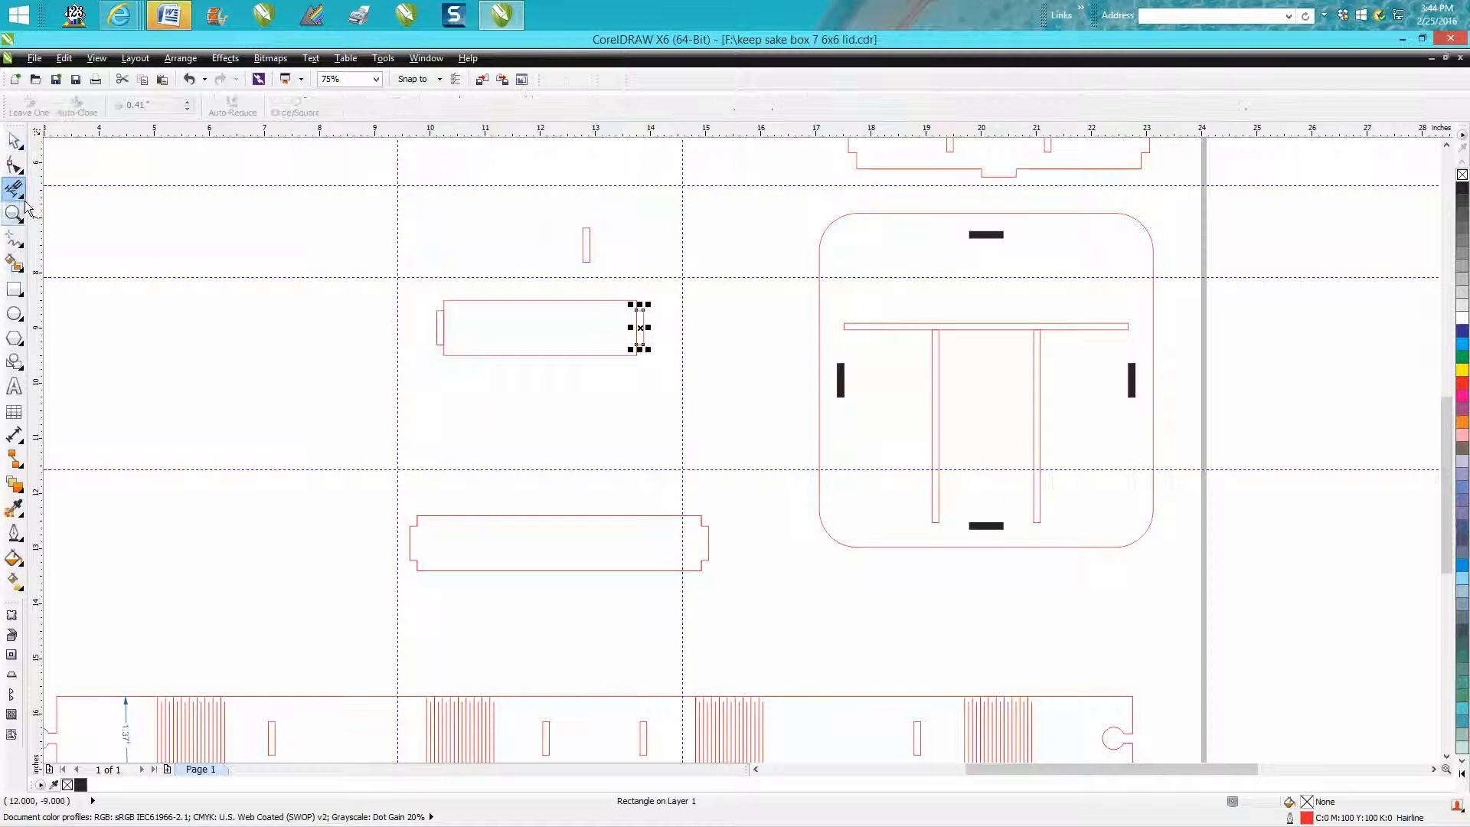
{"action": "left_click", "coordinate": [444, 316]}
{"action": "left_click", "coordinate": [638, 321]}
{"action": "left_click", "coordinate": [188, 79]}
{"action": "left_click", "coordinate": [188, 80]}
Weld a copy of the shorter divider and its two tabs into one outline below the original, and delete the original rectangle
{"action": "left_click", "coordinate": [13, 141]}
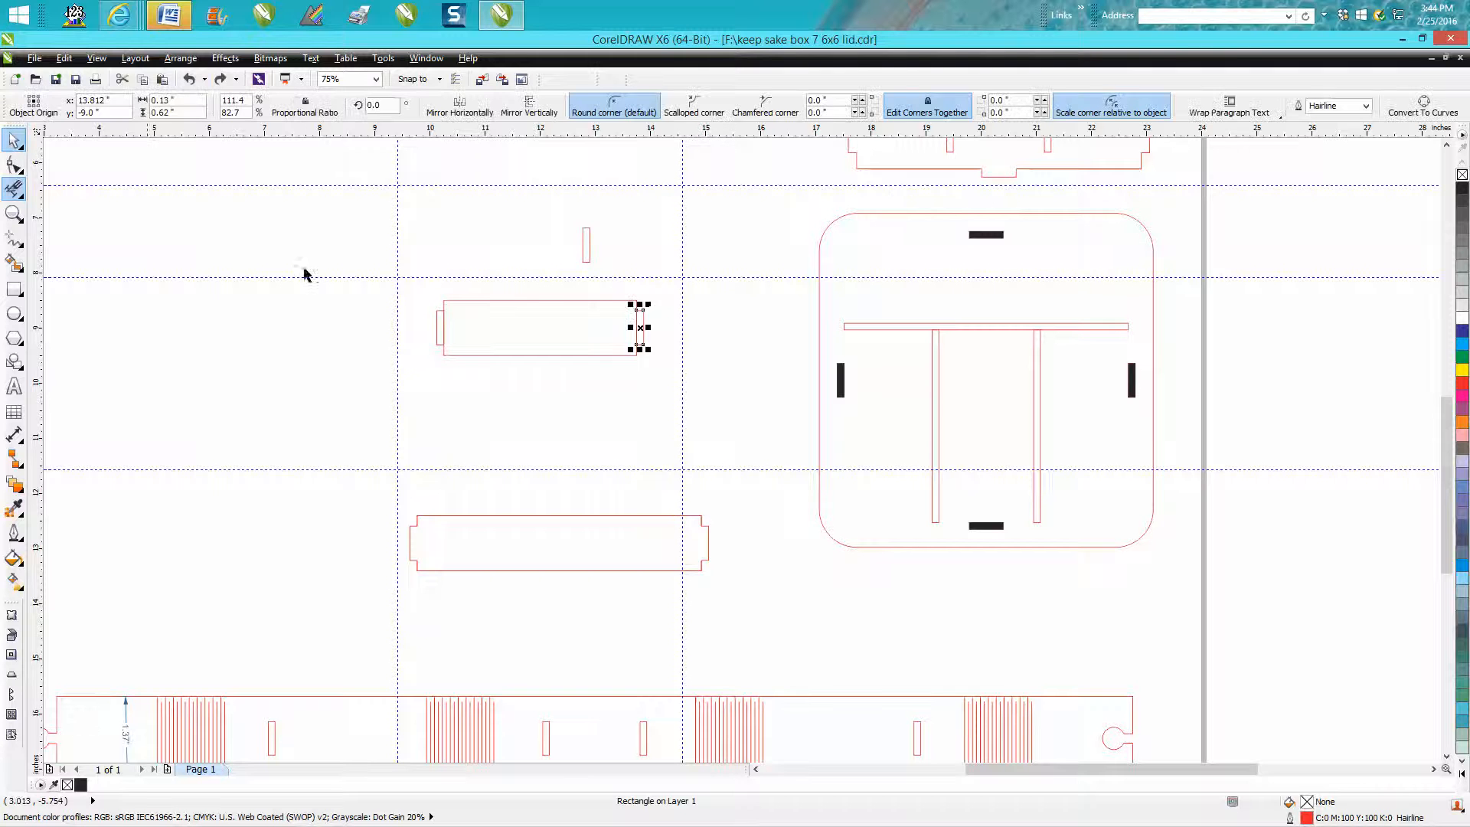
{"action": "left_click_drag", "start_coordinate": [404, 285], "coordinate": [701, 375]}
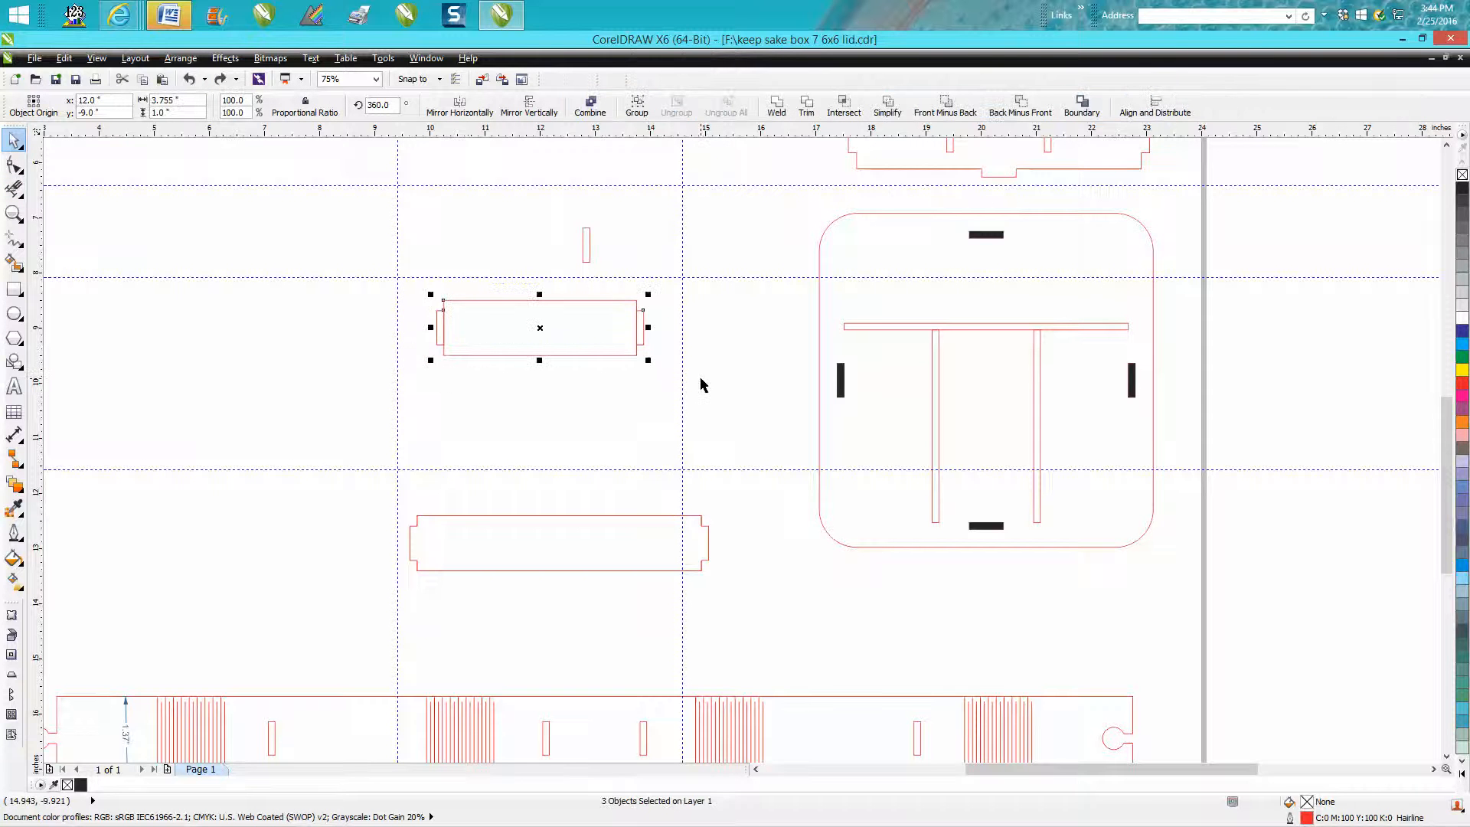
{"action": "left_click_drag", "start_coordinate": [540, 328], "coordinate": [539, 405]}
{"action": "left_click", "coordinate": [777, 110]}
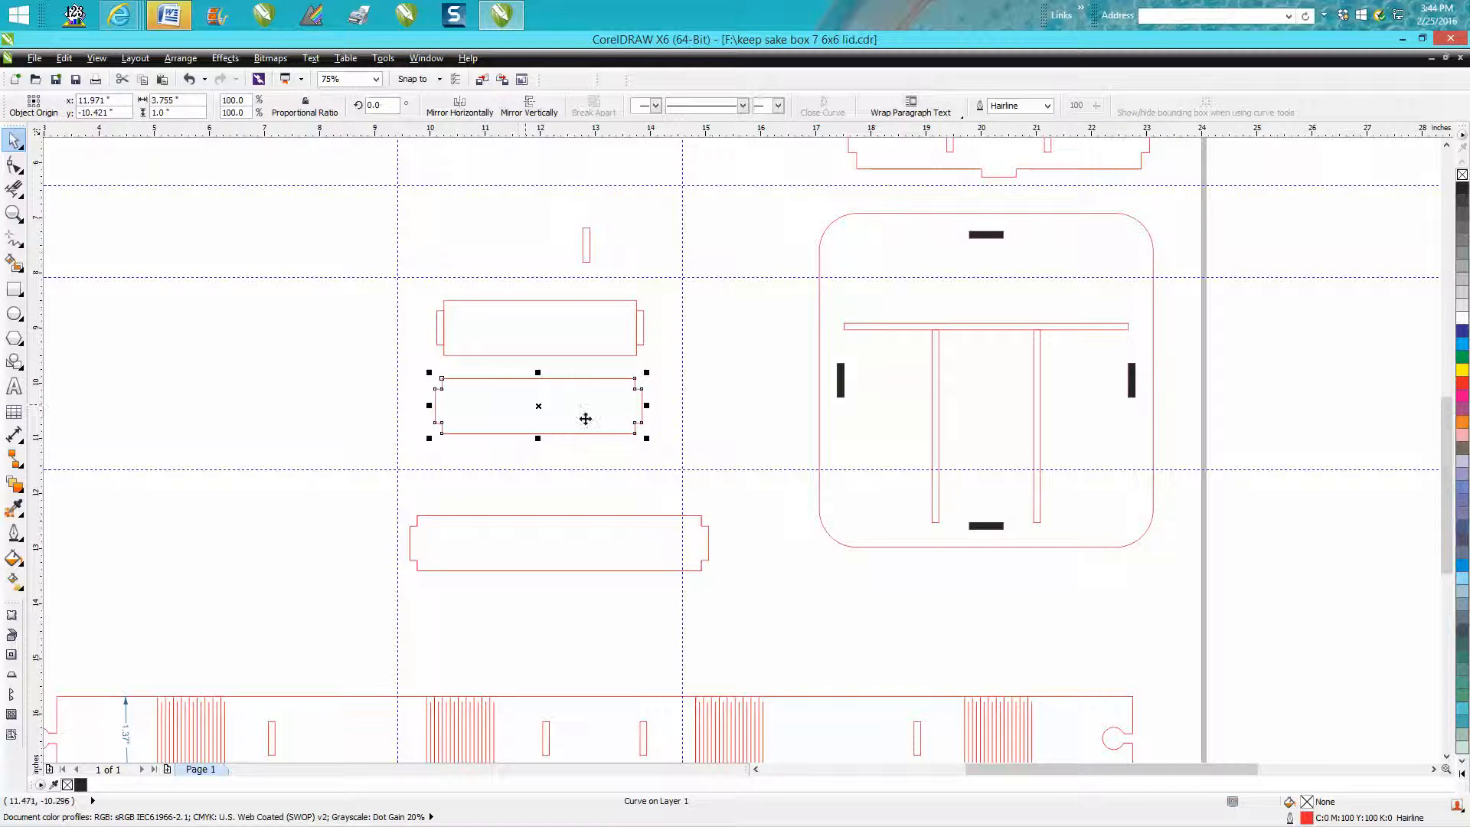
{"action": "left_click", "coordinate": [709, 376]}
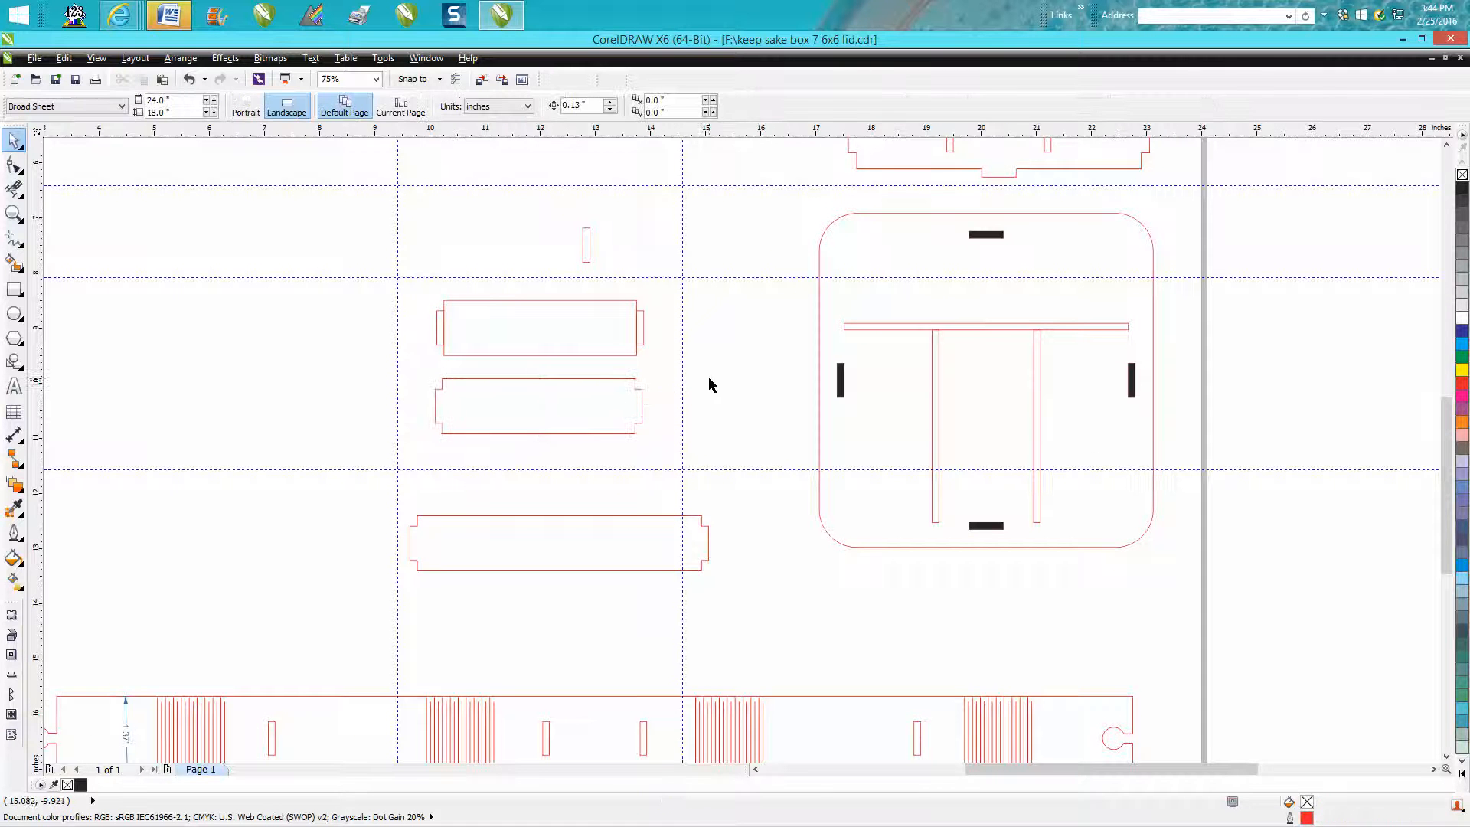
{"action": "left_click", "coordinate": [608, 354]}
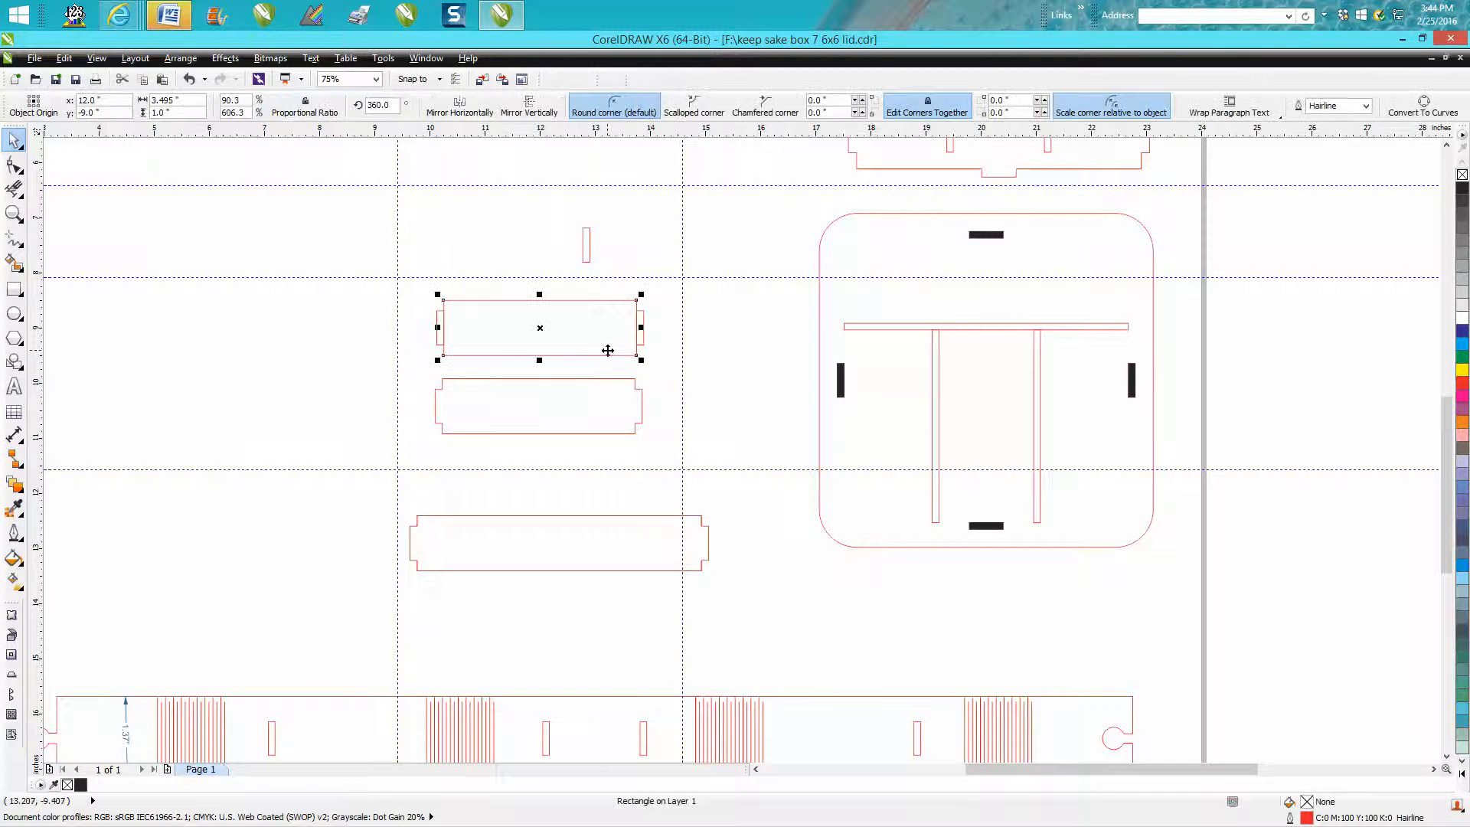
{"action": "key", "text": "Delete"}
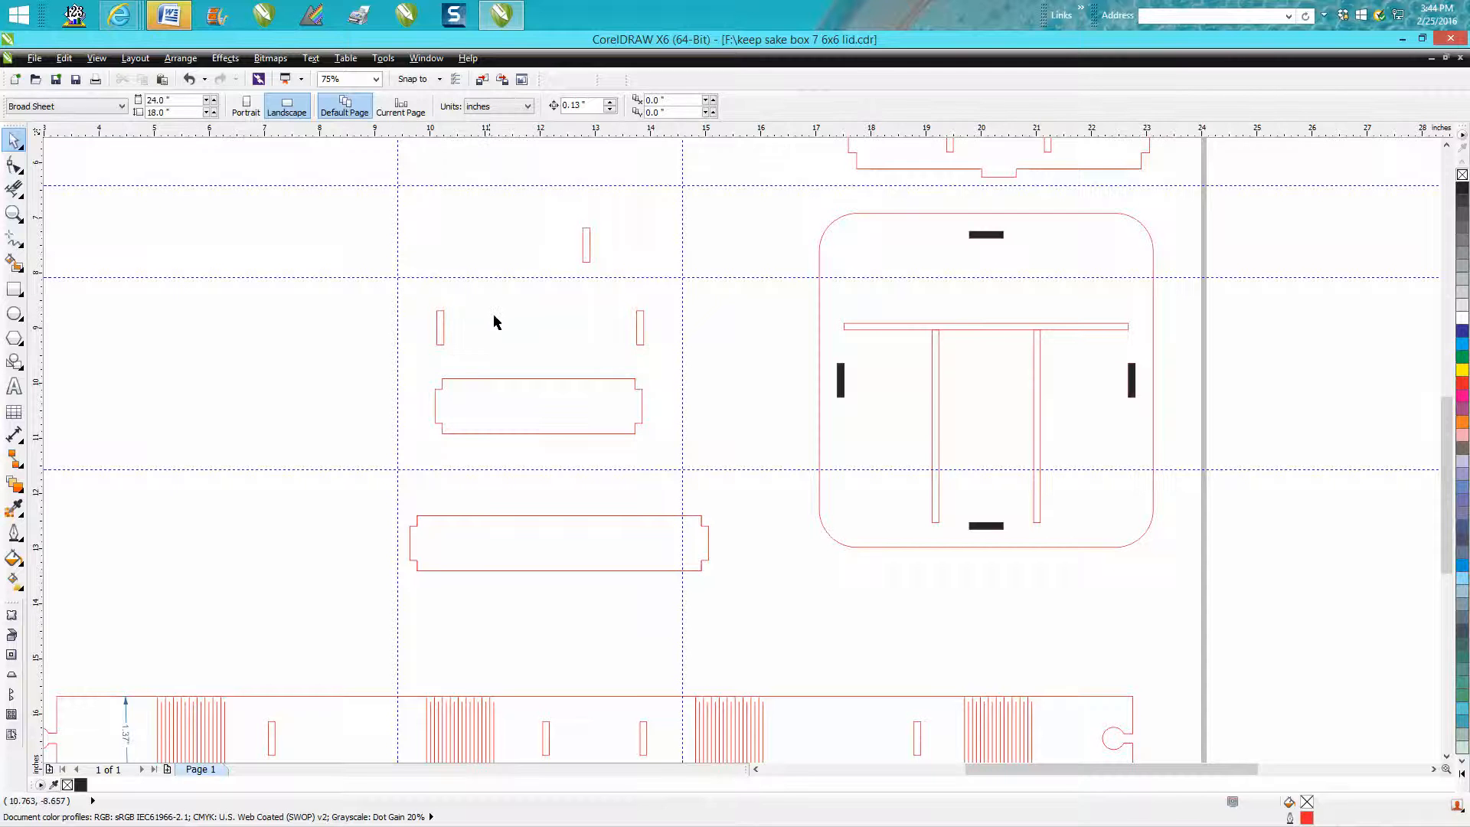
Place the welded shorter divider and a copy of it left of the vertical guidelines, with the three loose tab rectangles below them
{"action": "left_click", "coordinate": [578, 378]}
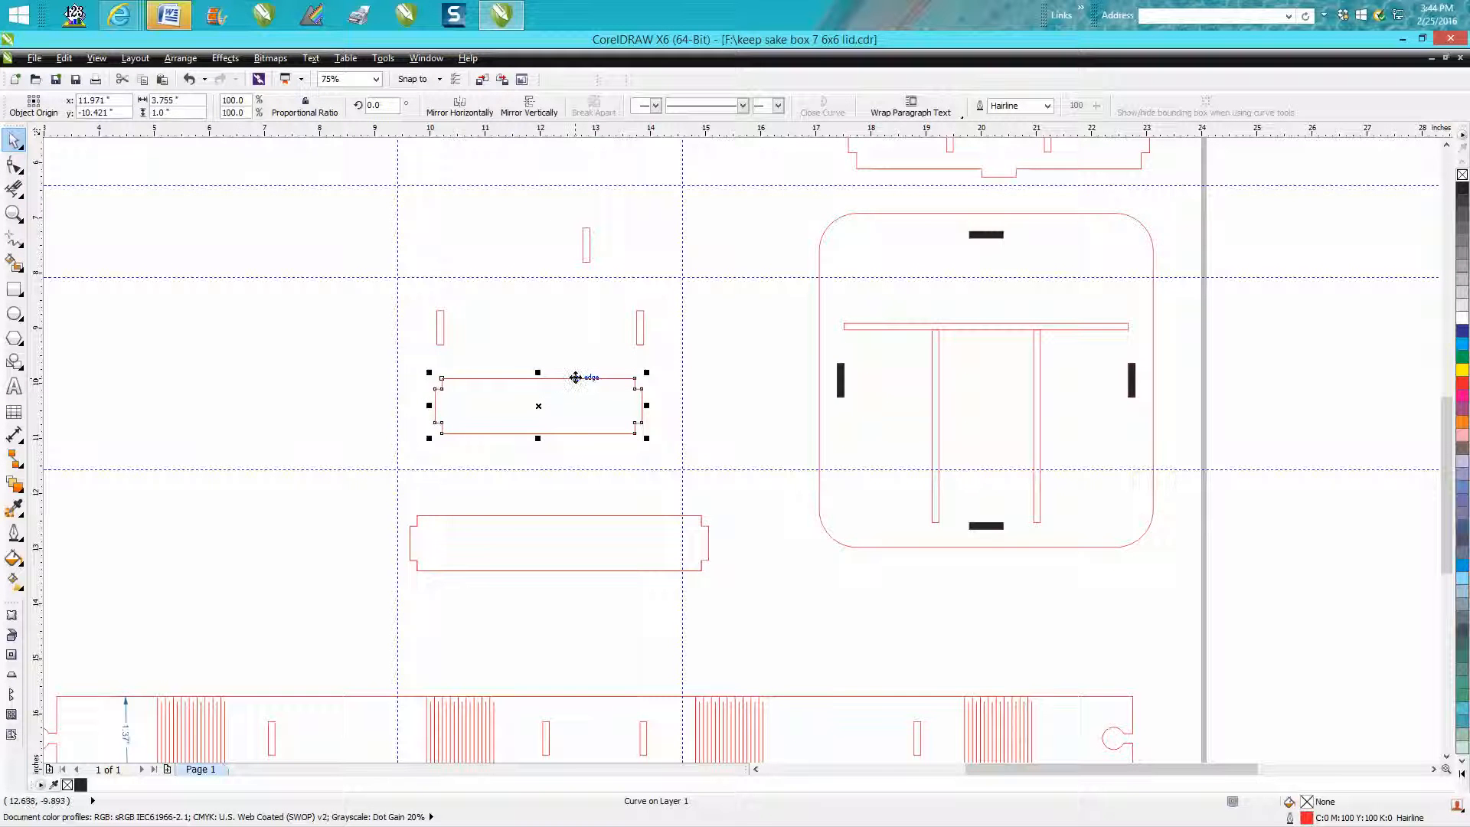
{"action": "left_click_drag", "start_coordinate": [536, 406], "coordinate": [260, 227]}
{"action": "left_click", "coordinate": [537, 379]}
{"action": "left_click_drag", "start_coordinate": [537, 379], "coordinate": [282, 289]}
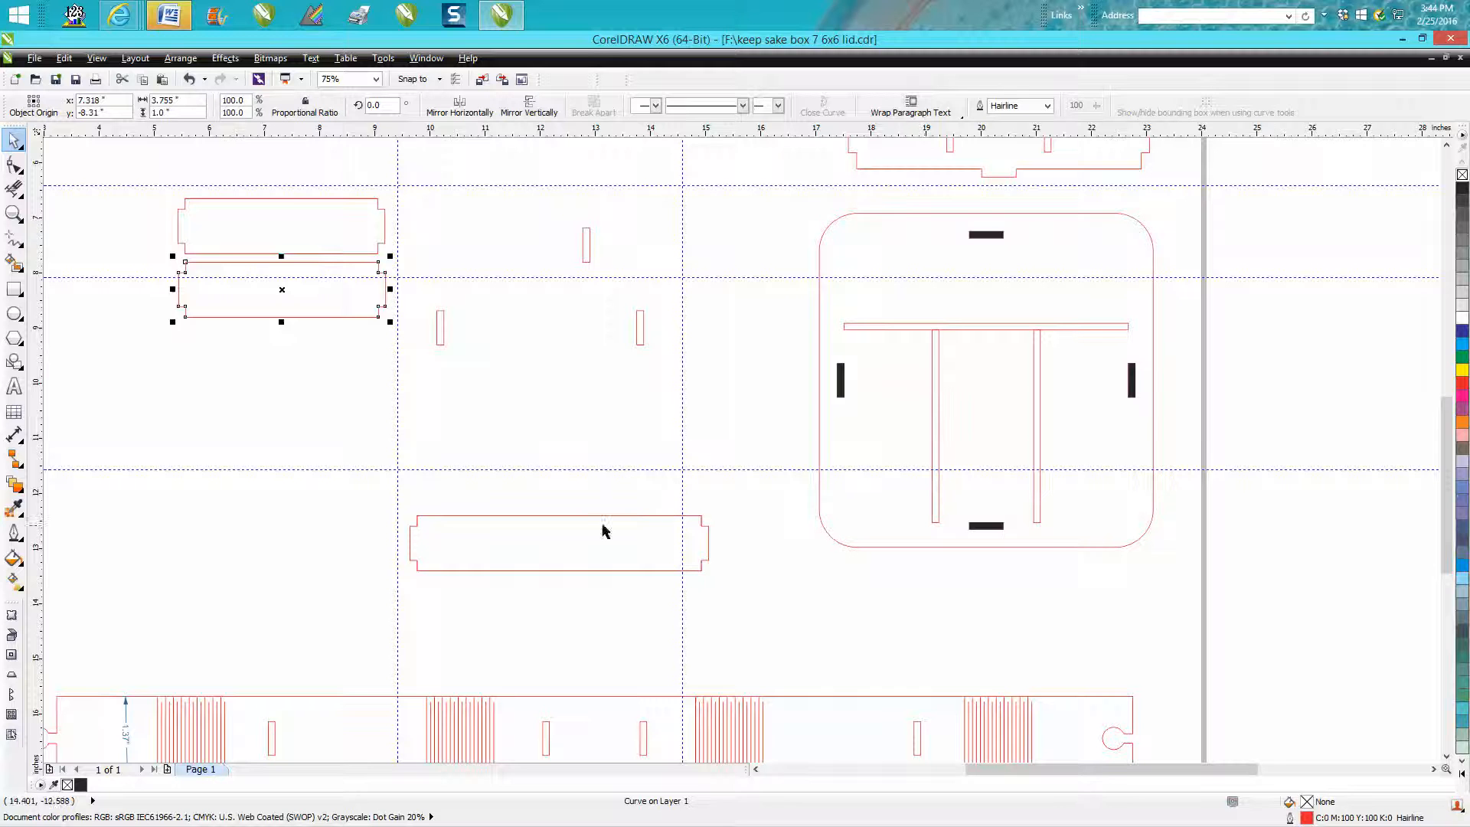
{"action": "left_click_drag", "start_coordinate": [422, 224], "coordinate": [672, 382]}
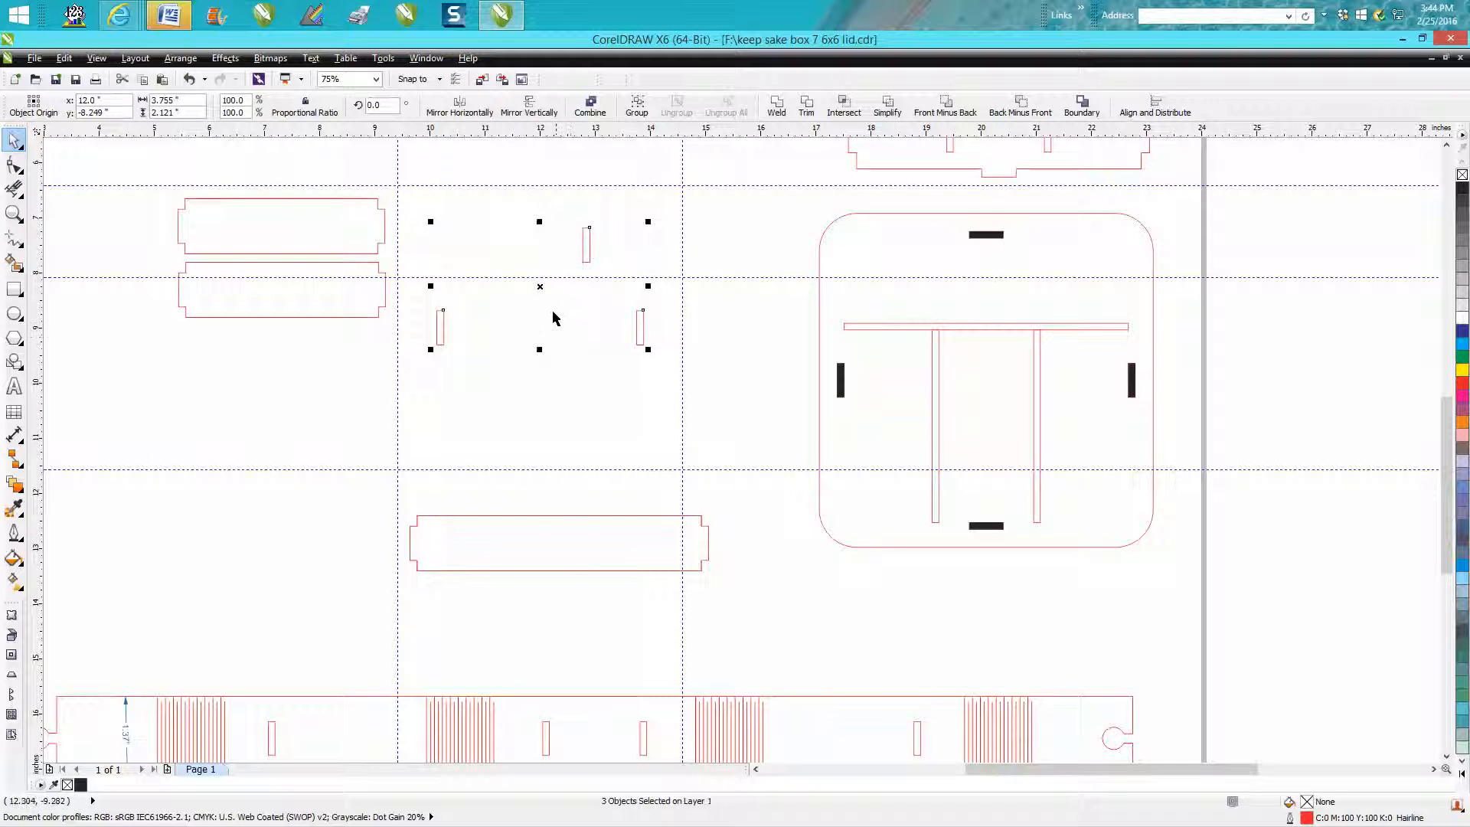
{"action": "left_click_drag", "start_coordinate": [540, 287], "coordinate": [276, 419]}
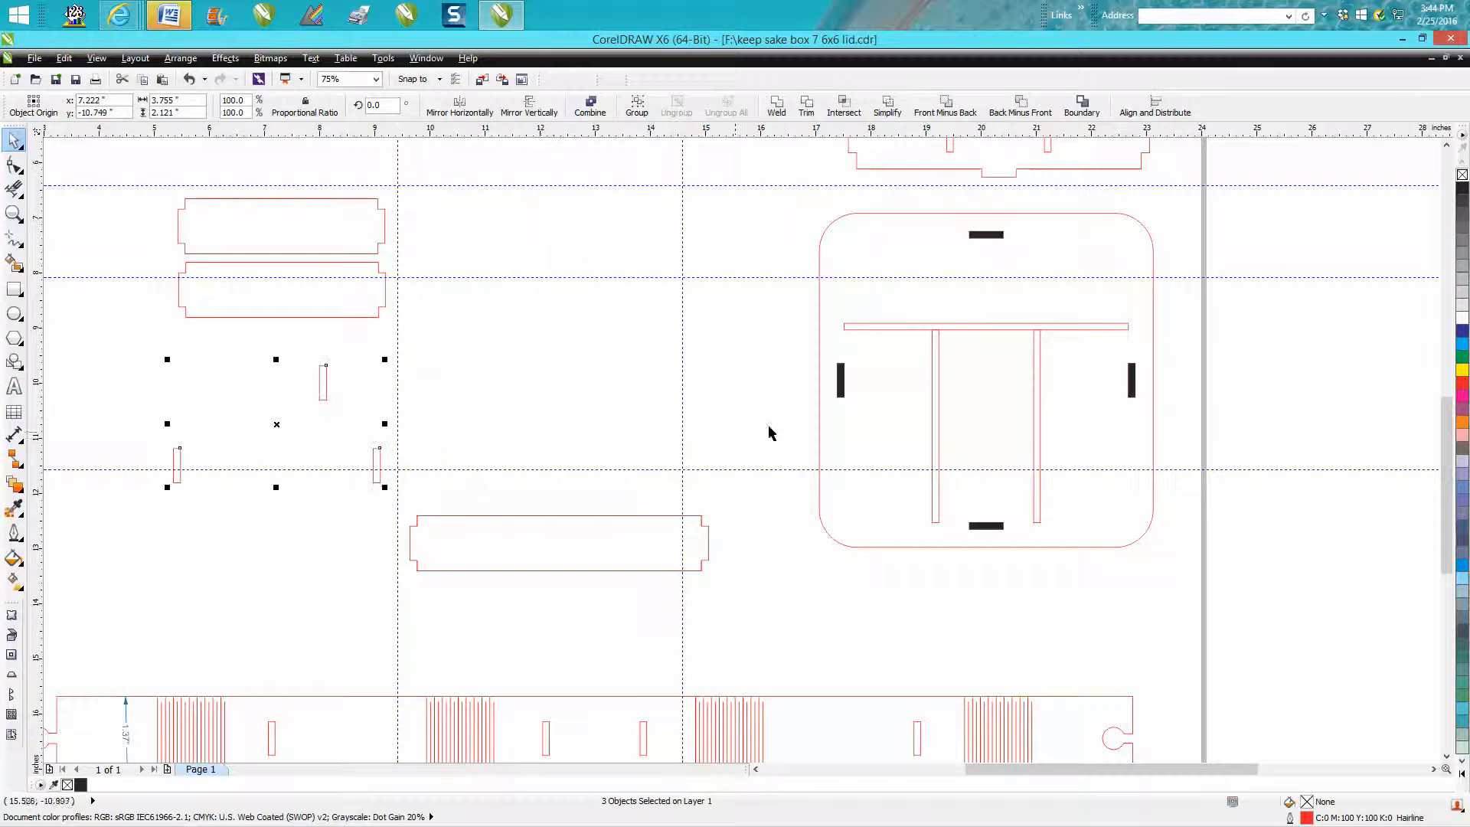
Center the grouped rounded base panel on the page and move the two shorter dividers farther left, clear of it
{"action": "left_click", "coordinate": [818, 418]}
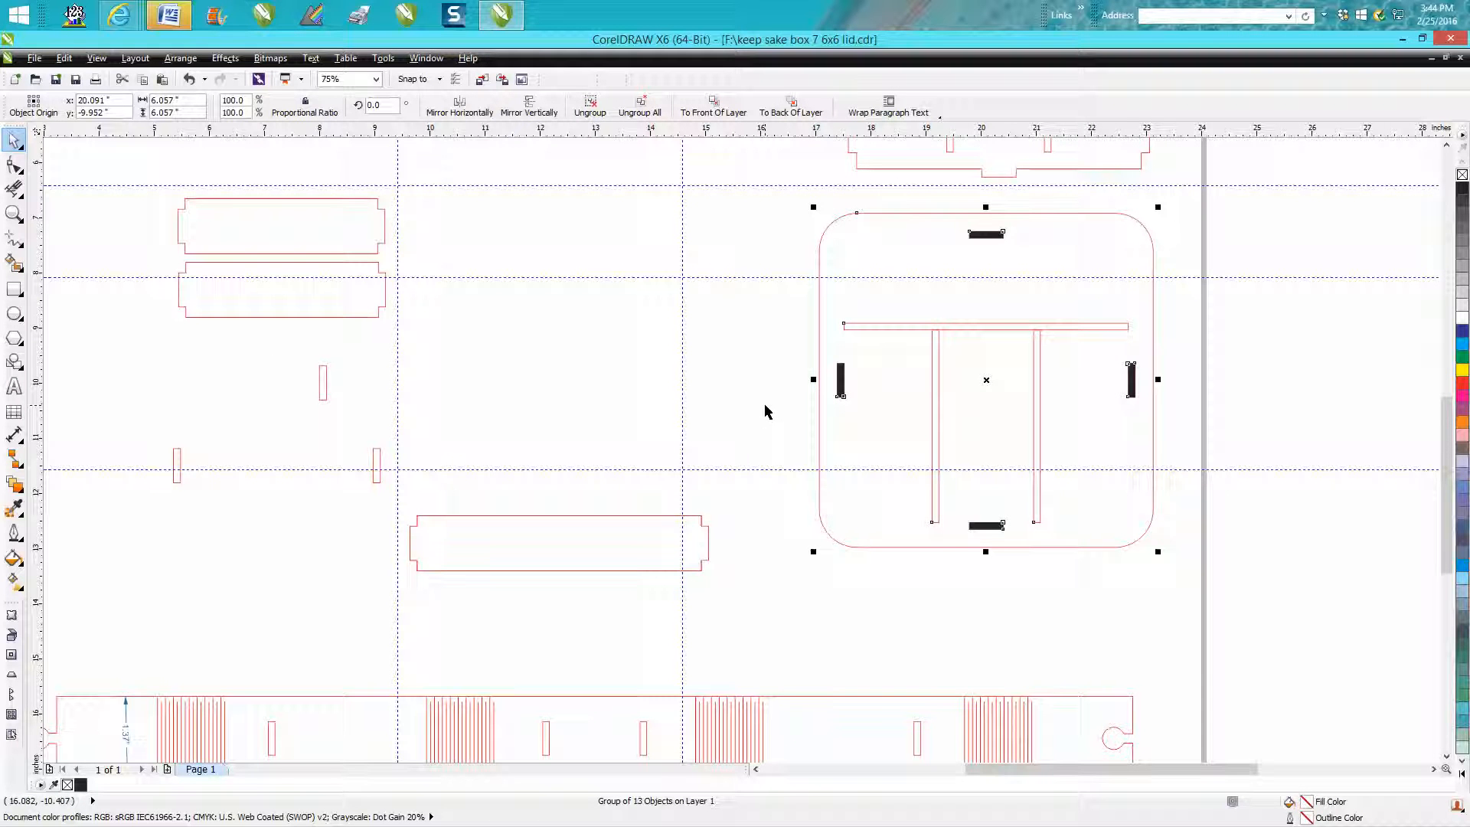
{"action": "key", "text": "p"}
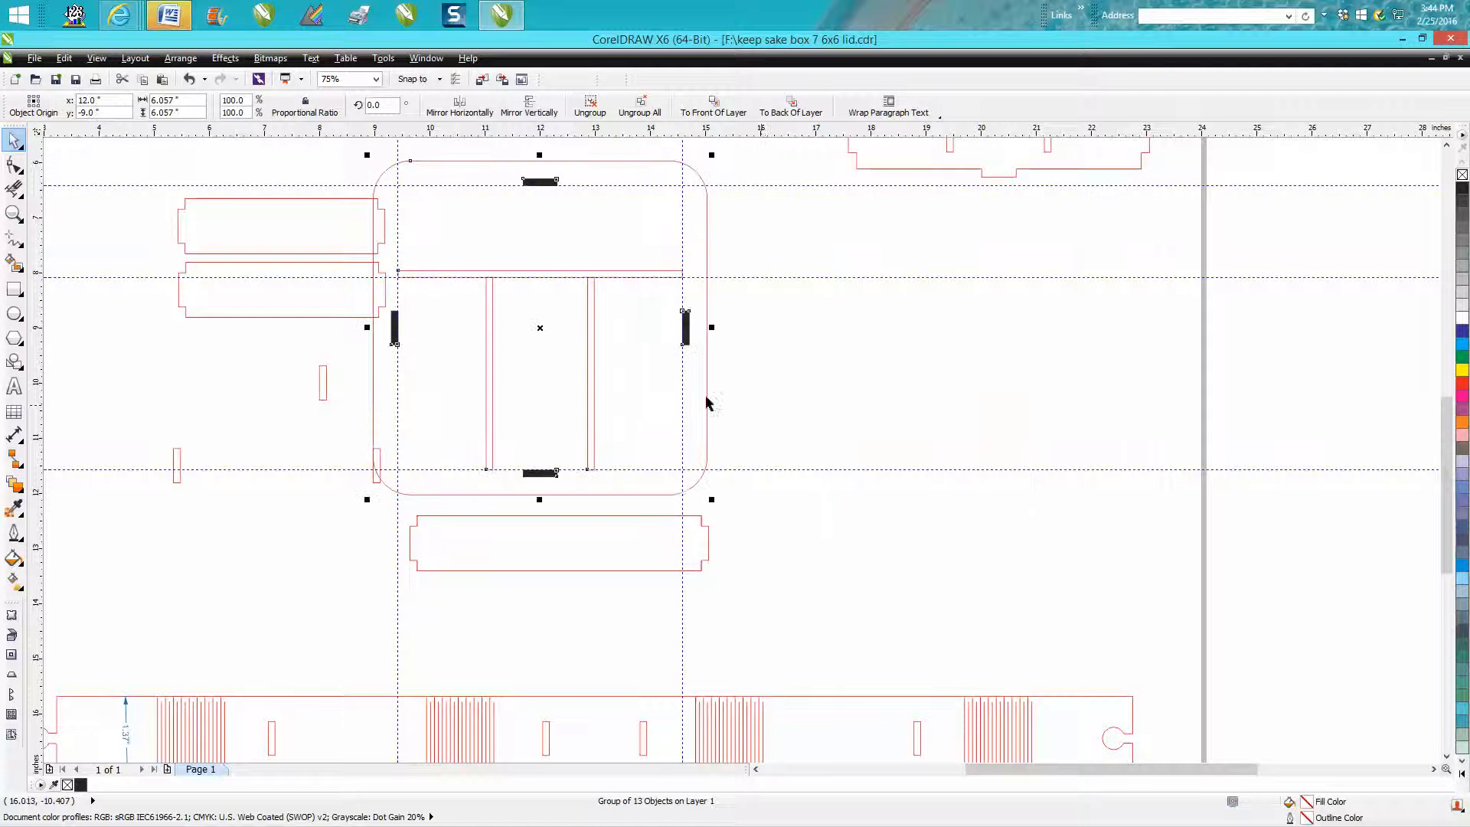
{"action": "left_click_drag", "start_coordinate": [153, 170], "coordinate": [392, 358]}
{"action": "left_click_drag", "start_coordinate": [284, 262], "coordinate": [187, 253]}
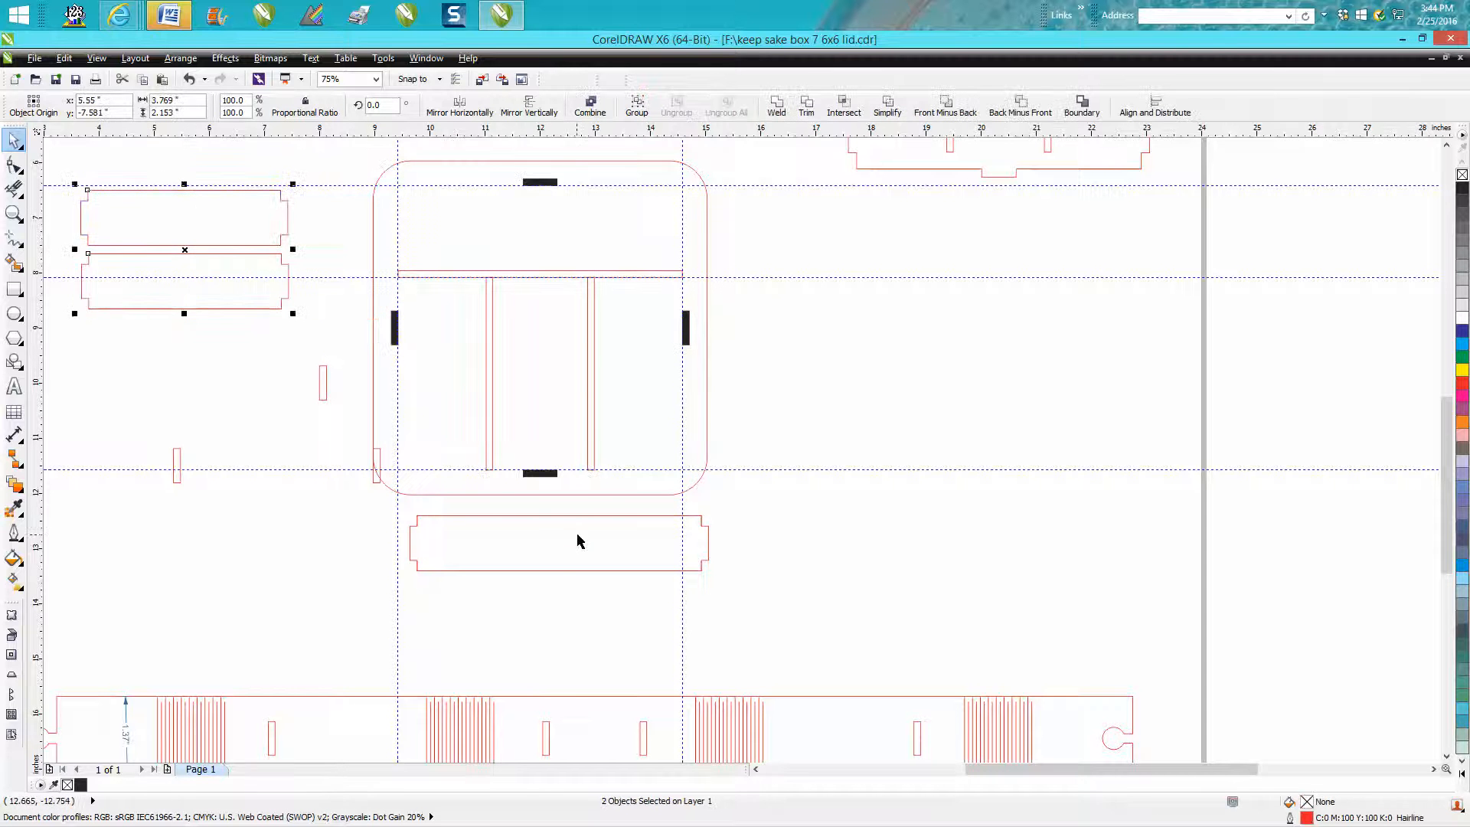
Center the longer tabbed divider and one loose tab rectangle on the page, over the base panel
{"action": "left_click", "coordinate": [574, 517]}
{"action": "key", "text": "p"}
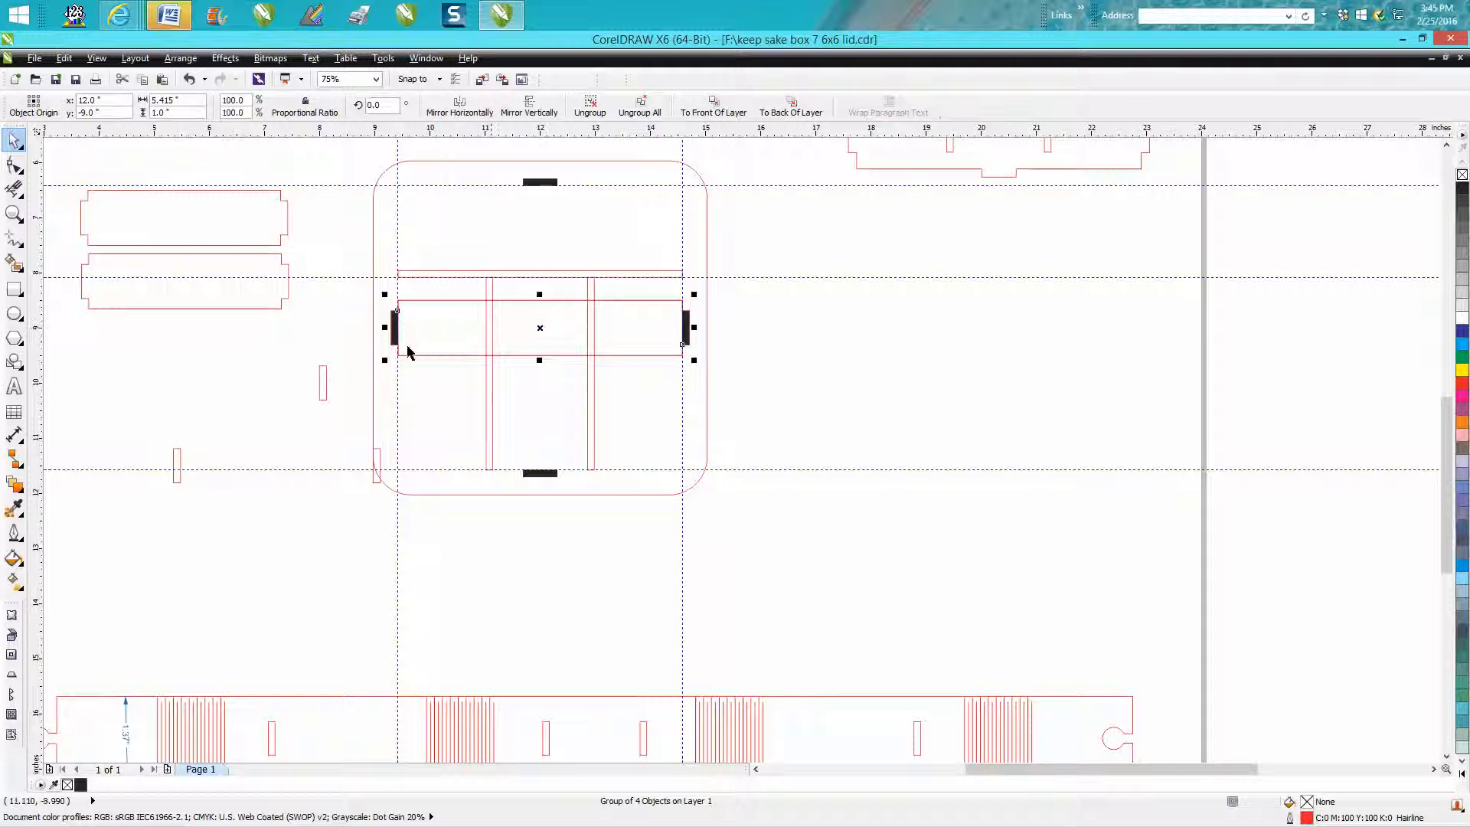
{"action": "left_click", "coordinate": [324, 386]}
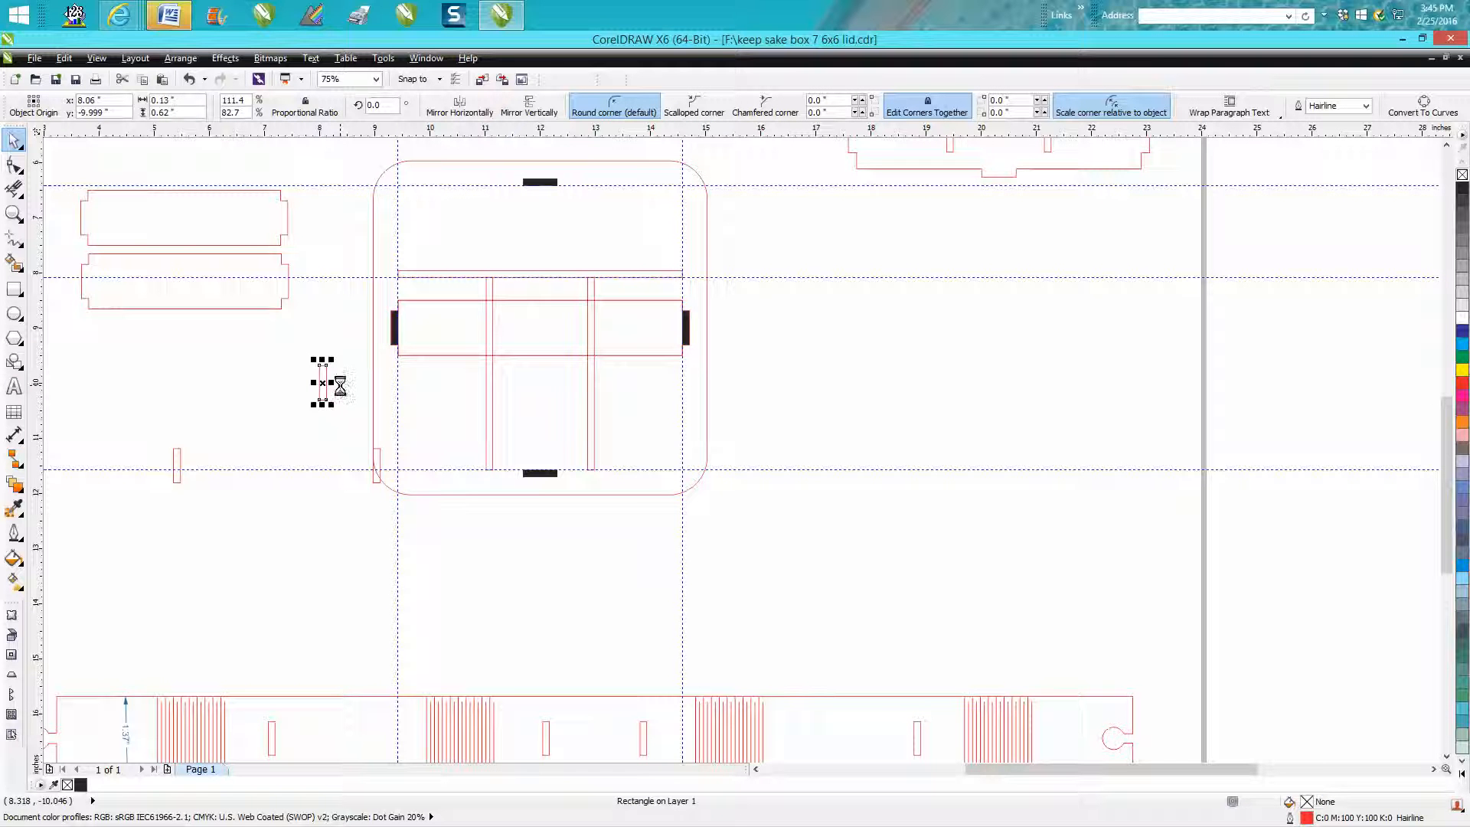
{"action": "key", "text": "p"}
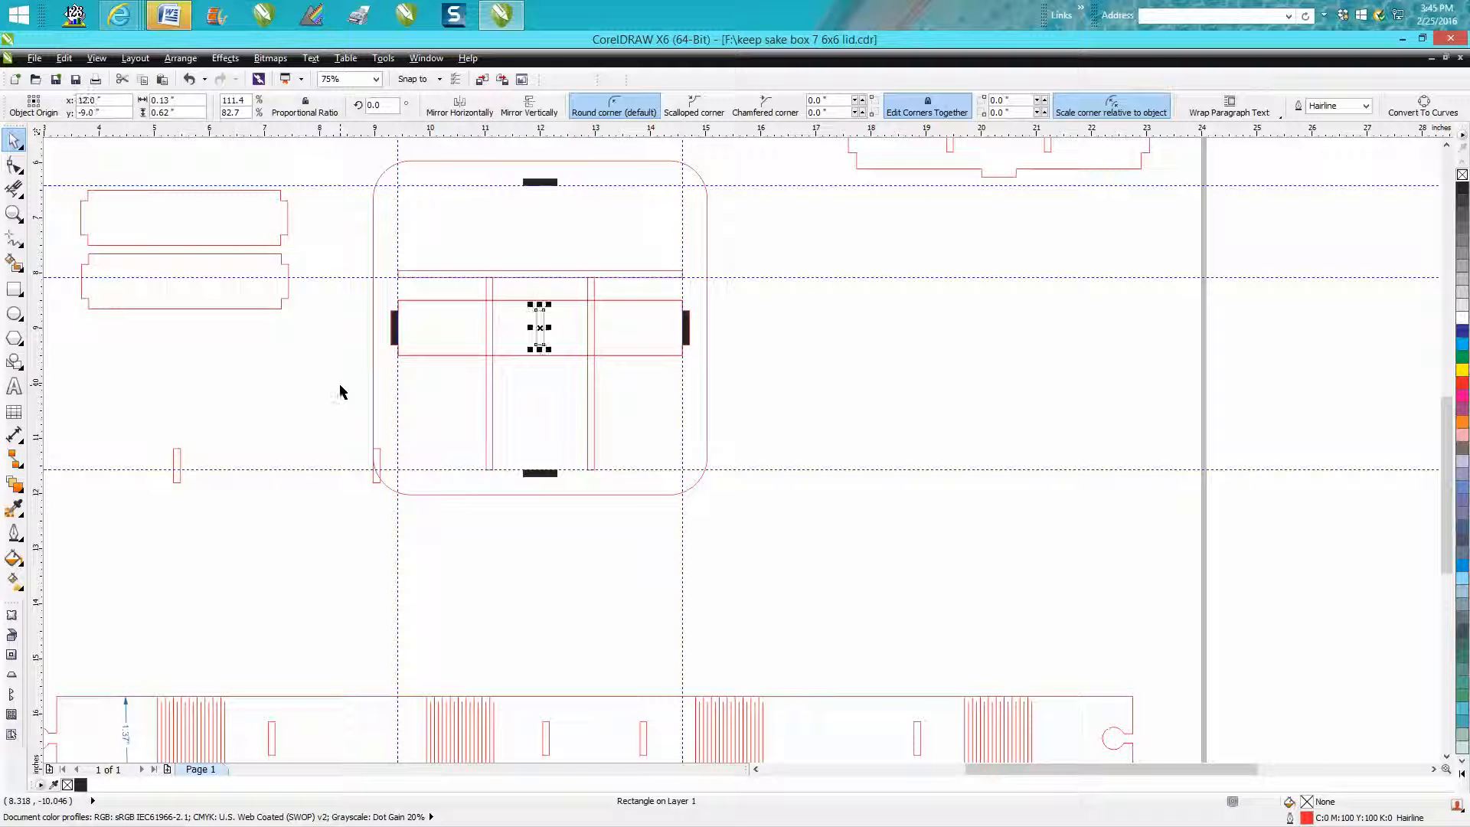
Ungroup the base panel layout and center the tab rectangle horizontally on the left vertical divider strip
{"action": "left_click", "coordinate": [492, 331], "text": "shift"}
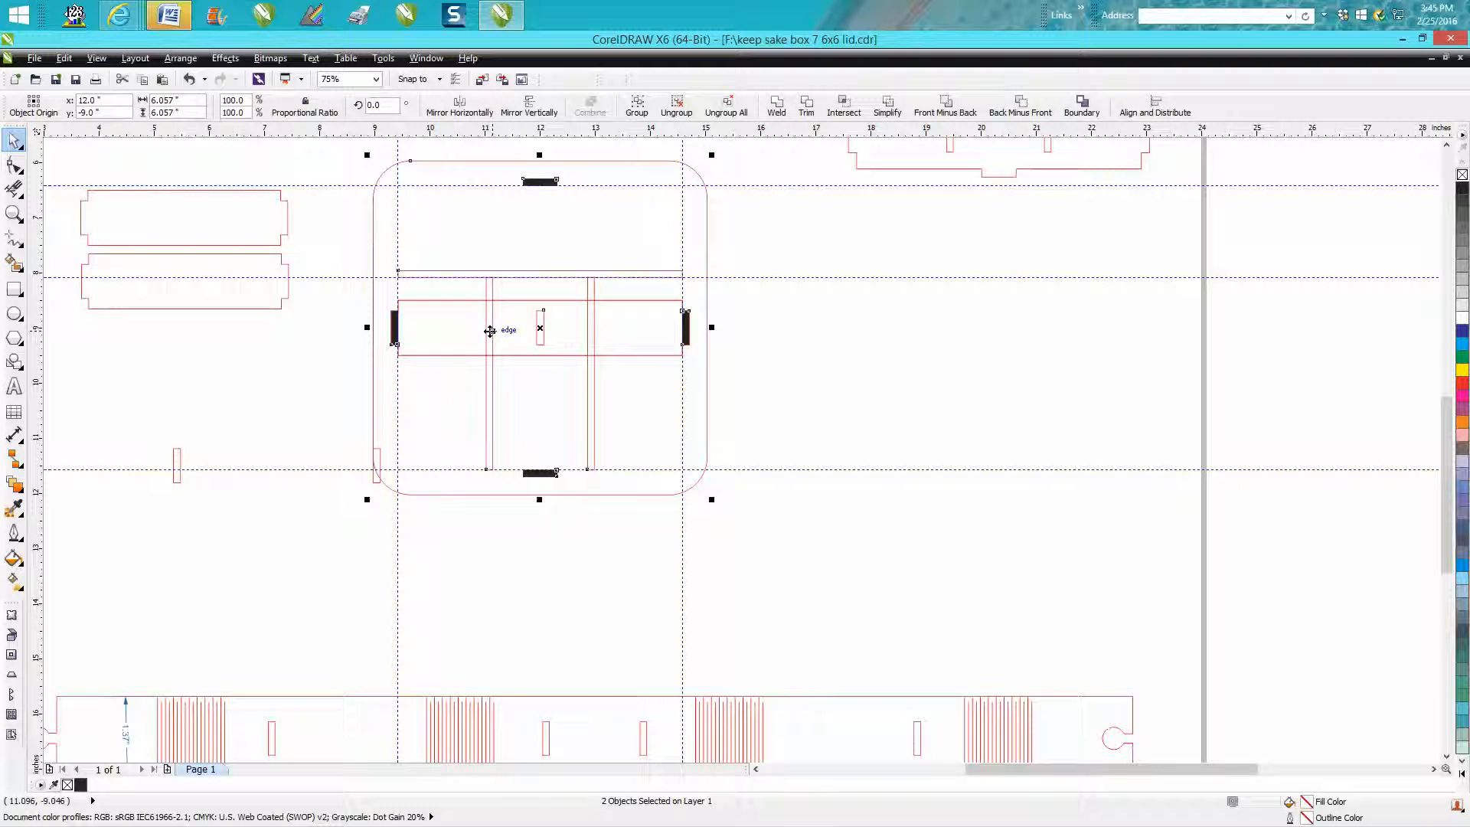
{"action": "left_click", "coordinate": [180, 59]}
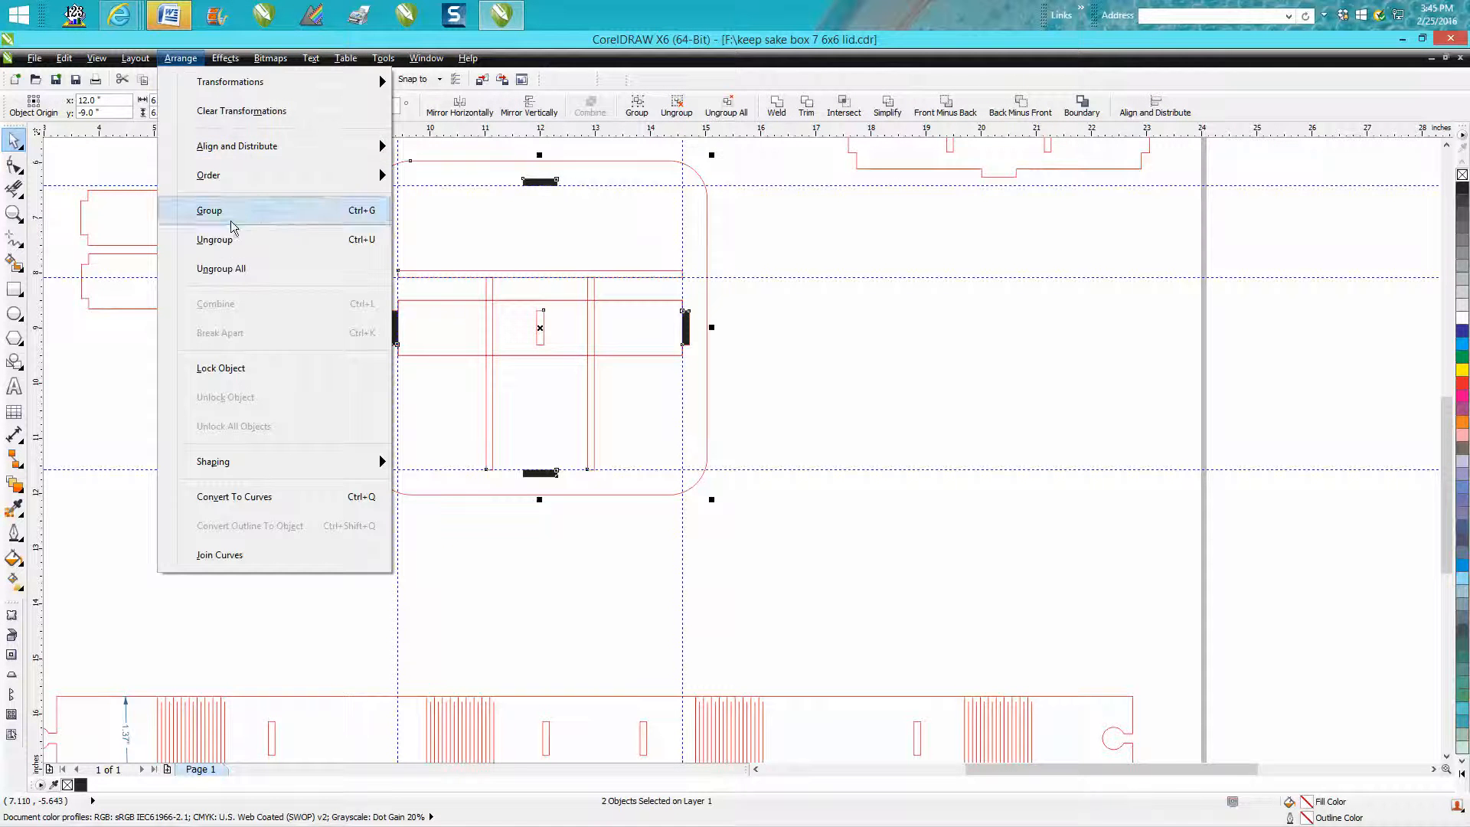
{"action": "left_click", "coordinate": [218, 237]}
{"action": "left_click", "coordinate": [548, 344]}
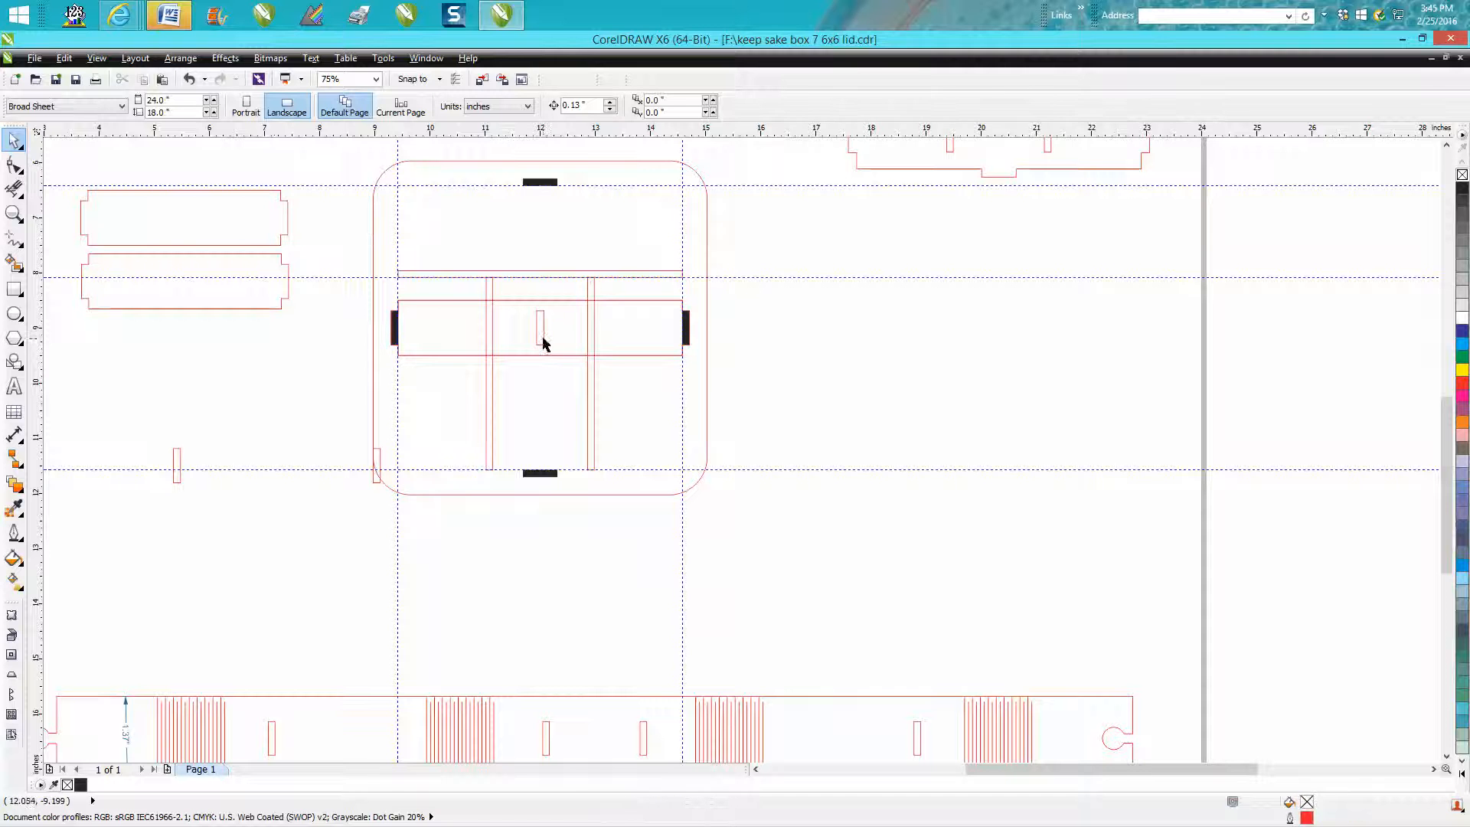
{"action": "left_click", "coordinate": [538, 334]}
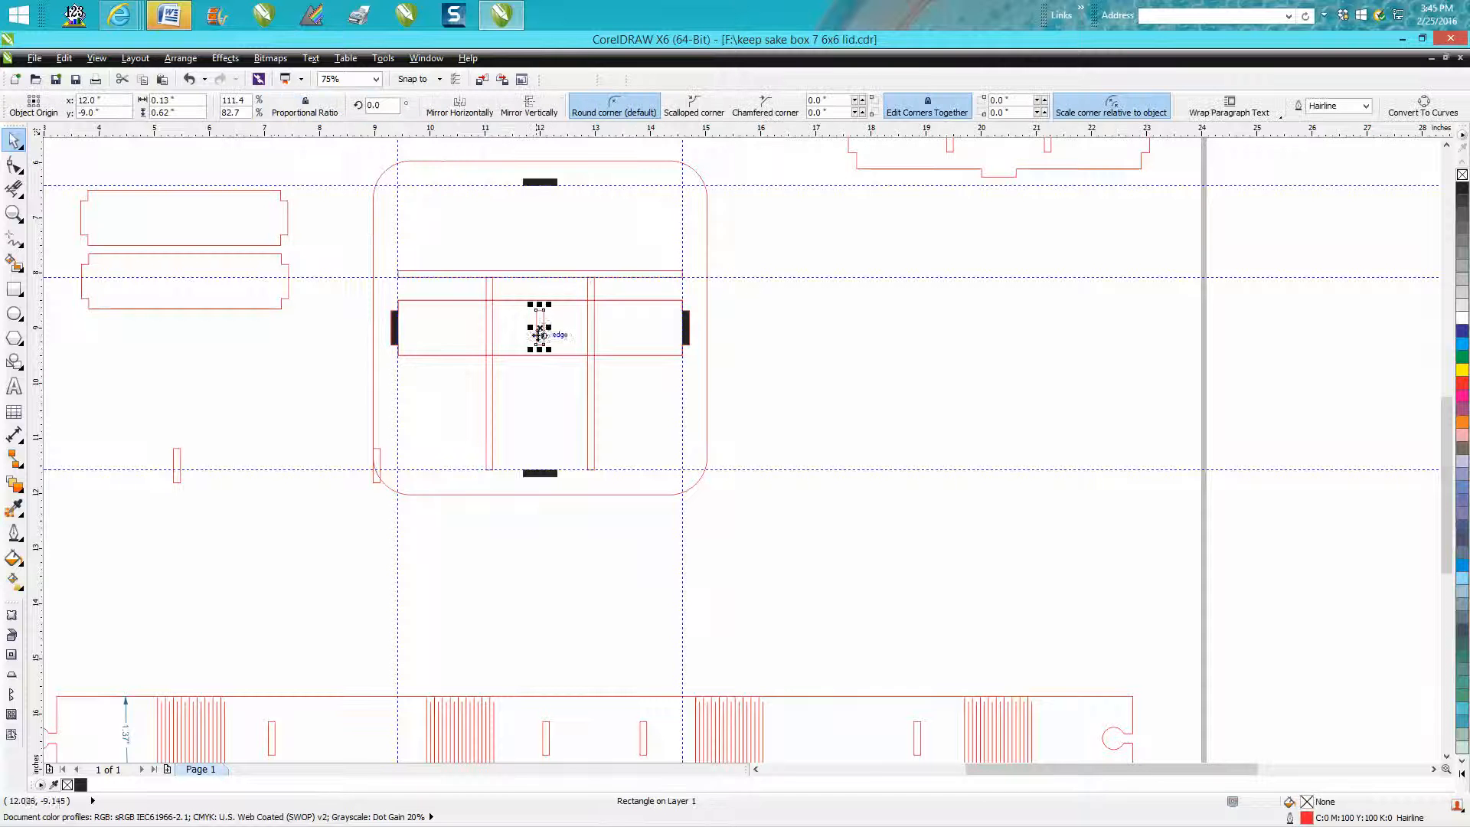
{"action": "left_click", "coordinate": [492, 328], "text": "shift"}
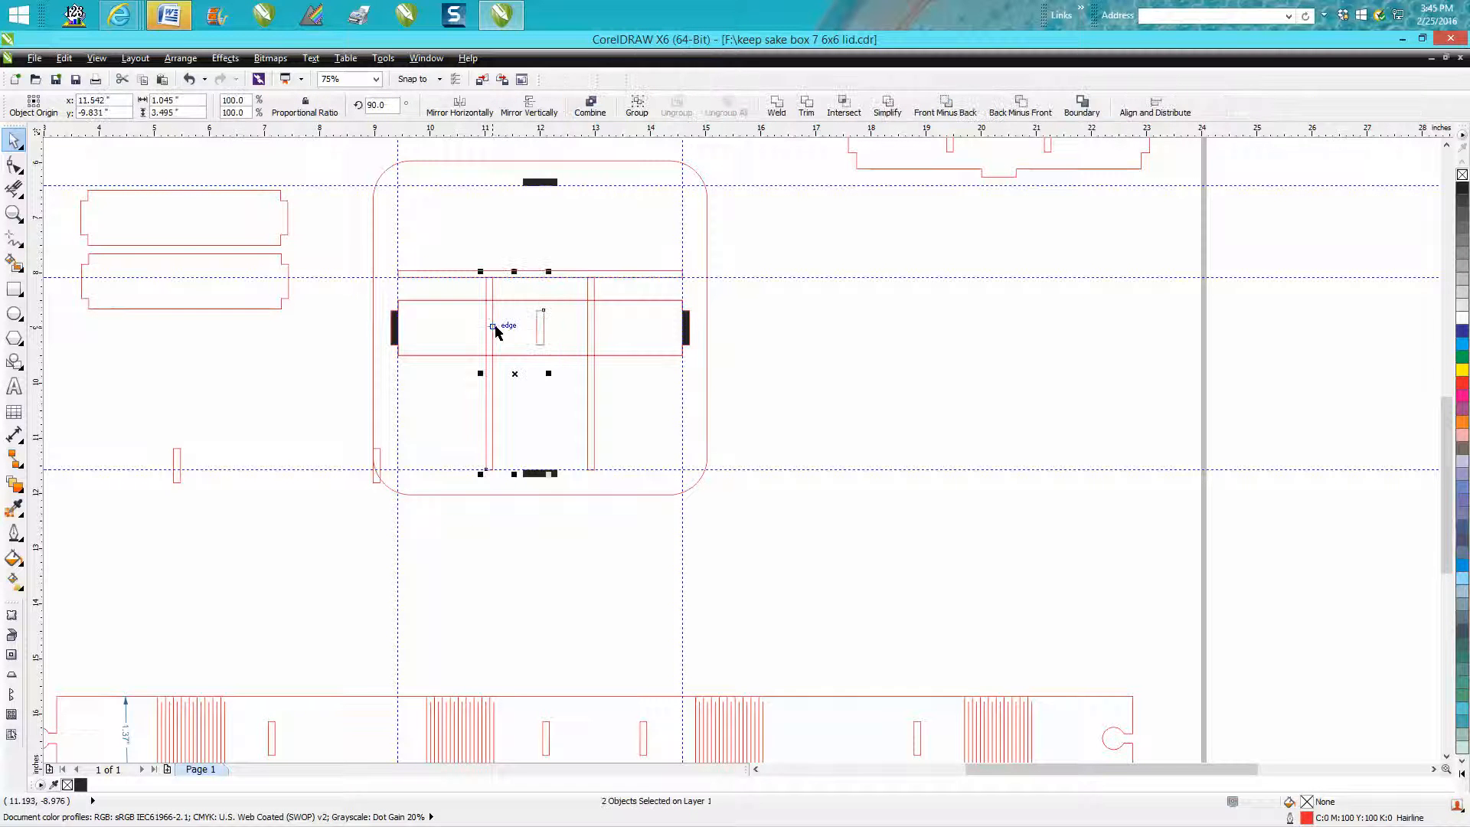
{"action": "key", "text": "c"}
Center a duplicate of the slot rectangle horizontally on the base panel's right vertical divider strip
{"action": "left_click", "coordinate": [446, 237]}
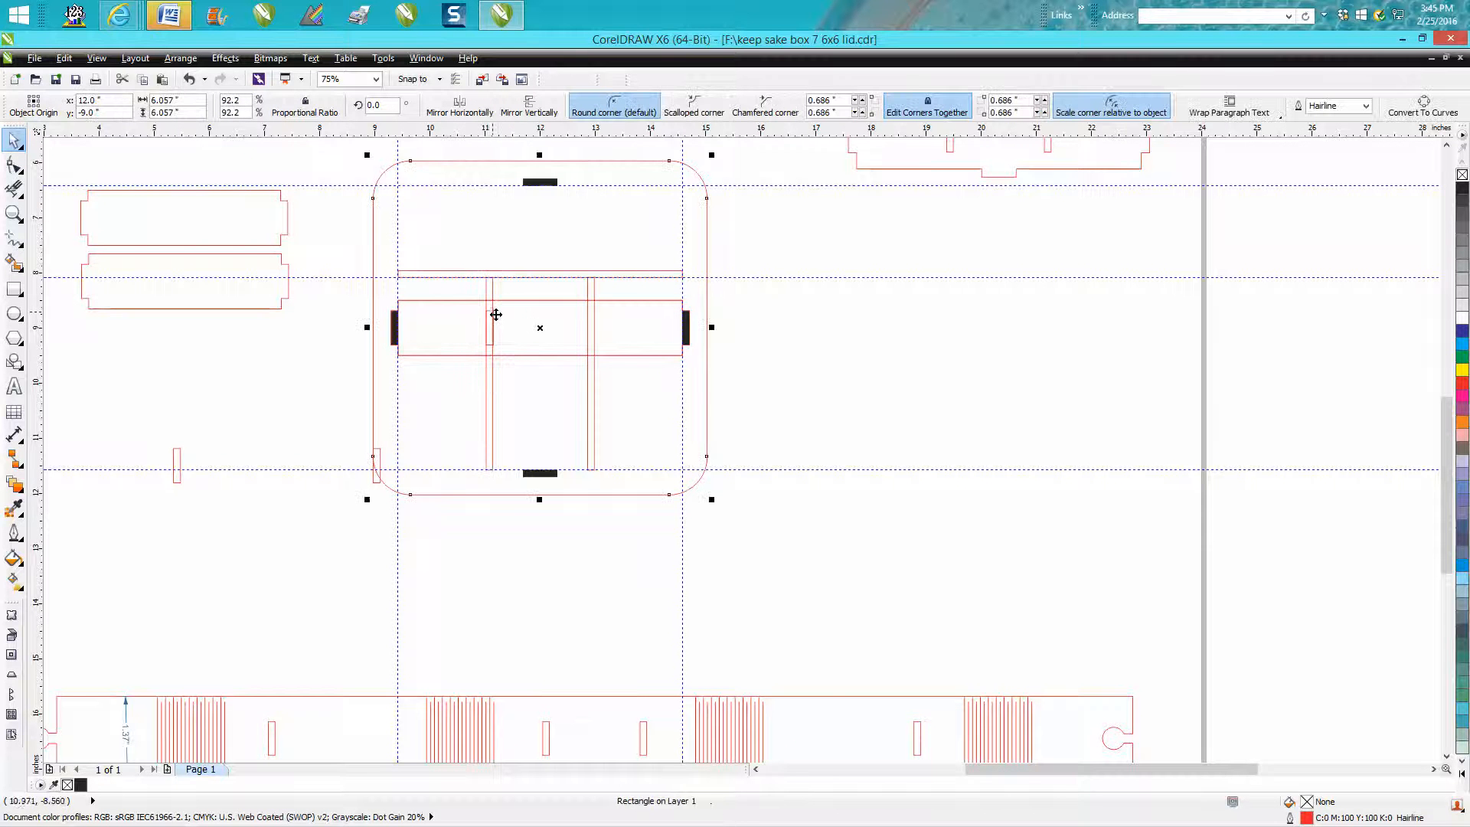
{"action": "left_click", "coordinate": [490, 317]}
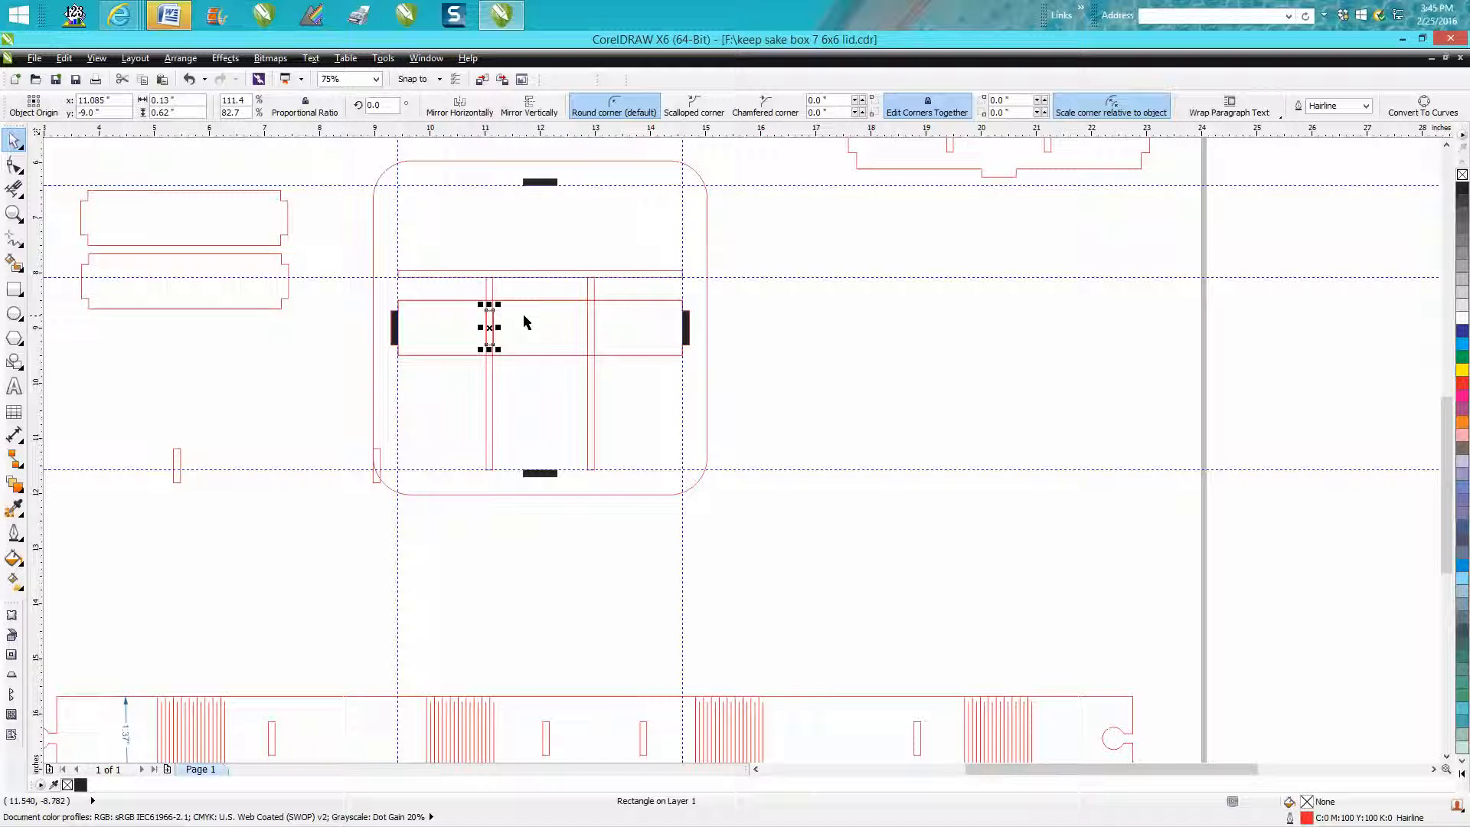
{"action": "left_click", "coordinate": [589, 310]}
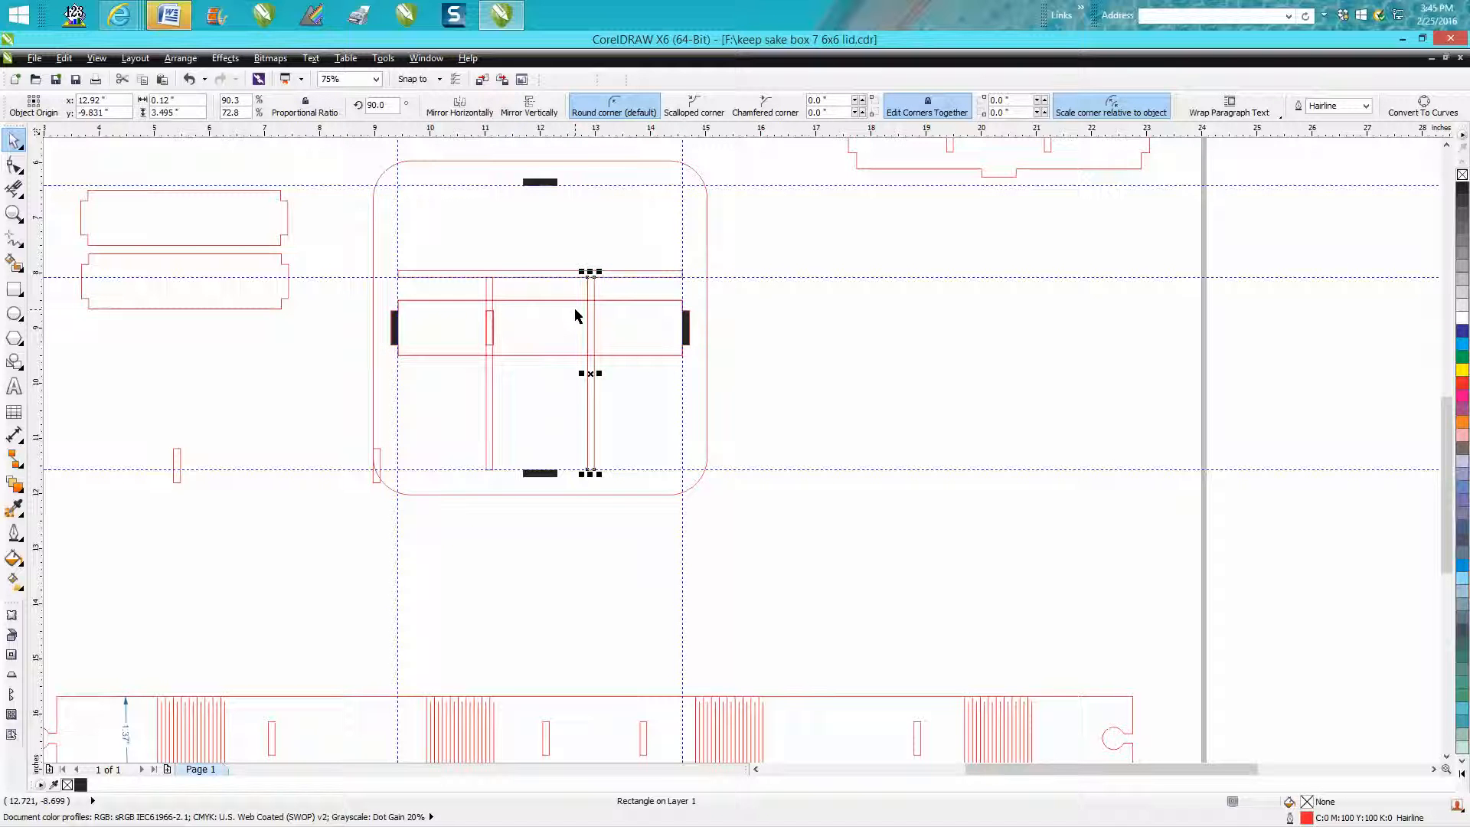
{"action": "left_click", "coordinate": [523, 286]}
{"action": "left_click", "coordinate": [491, 318]}
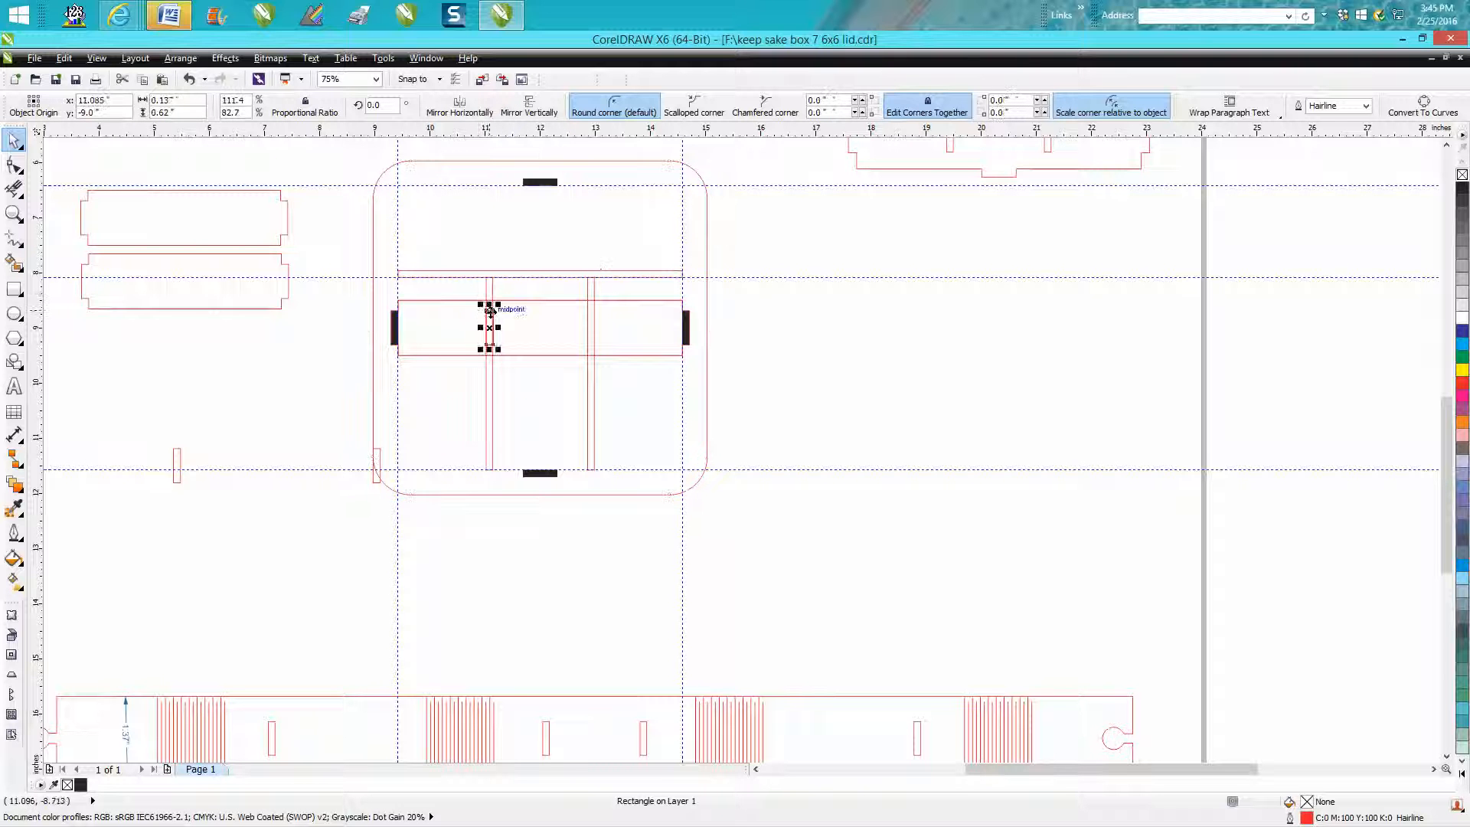
{"action": "left_click", "coordinate": [595, 320], "text": "shift"}
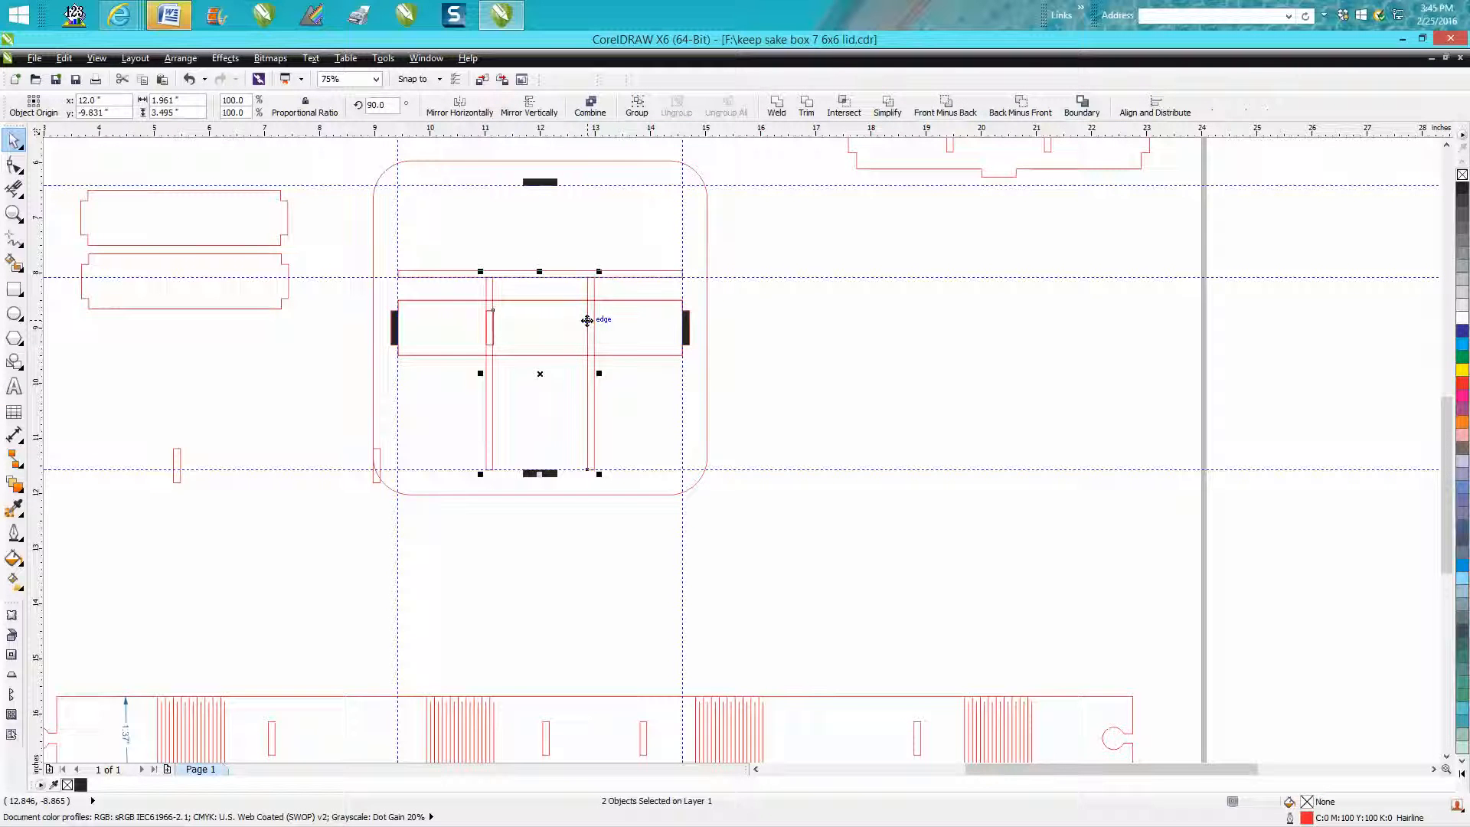
{"action": "key", "text": "c"}
{"action": "left_click", "coordinate": [743, 336]}
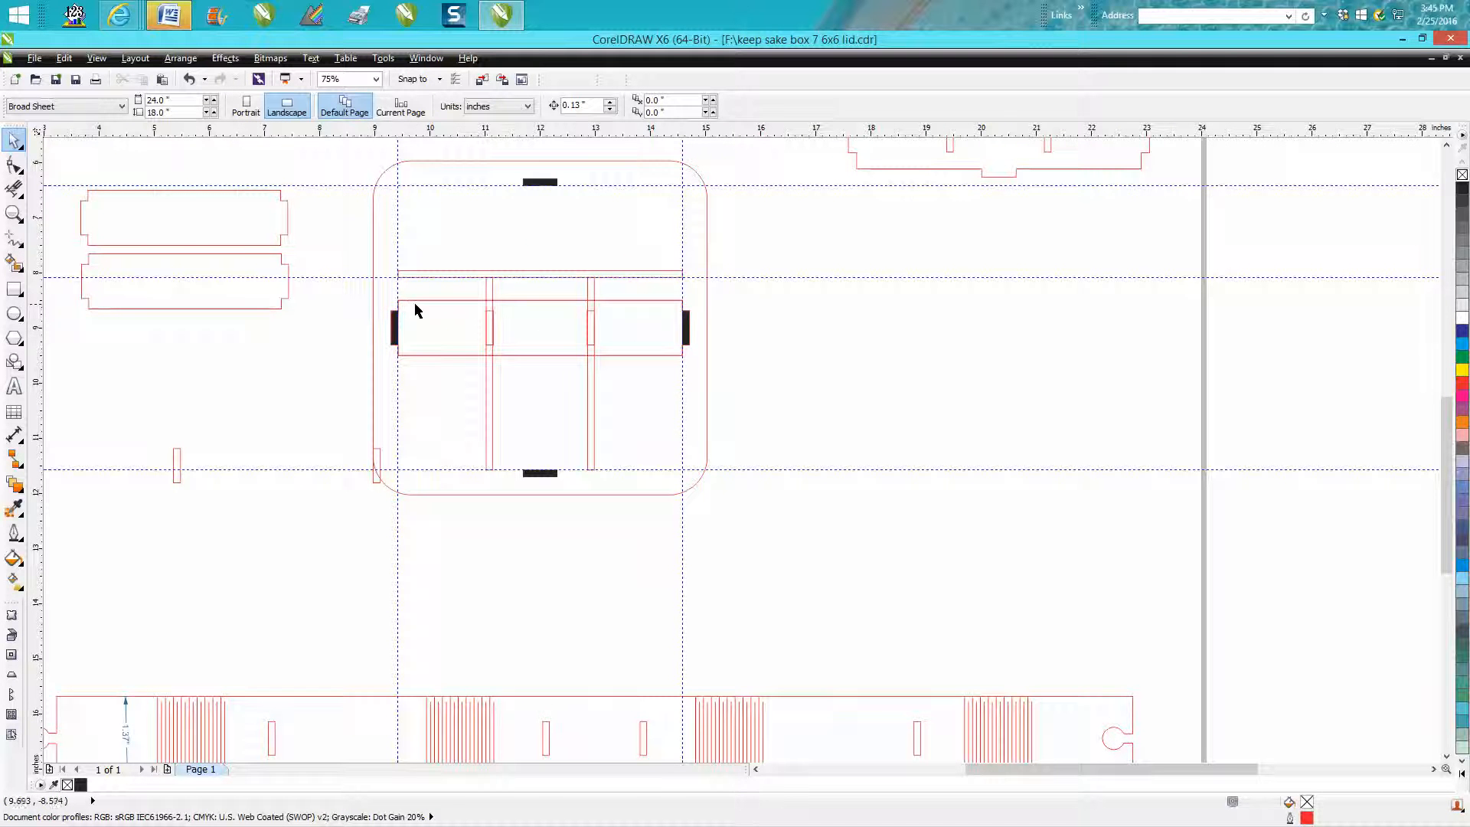
Group the longer divider with its two slot rectangles and move the group off the base panel
{"action": "left_click", "coordinate": [668, 301]}
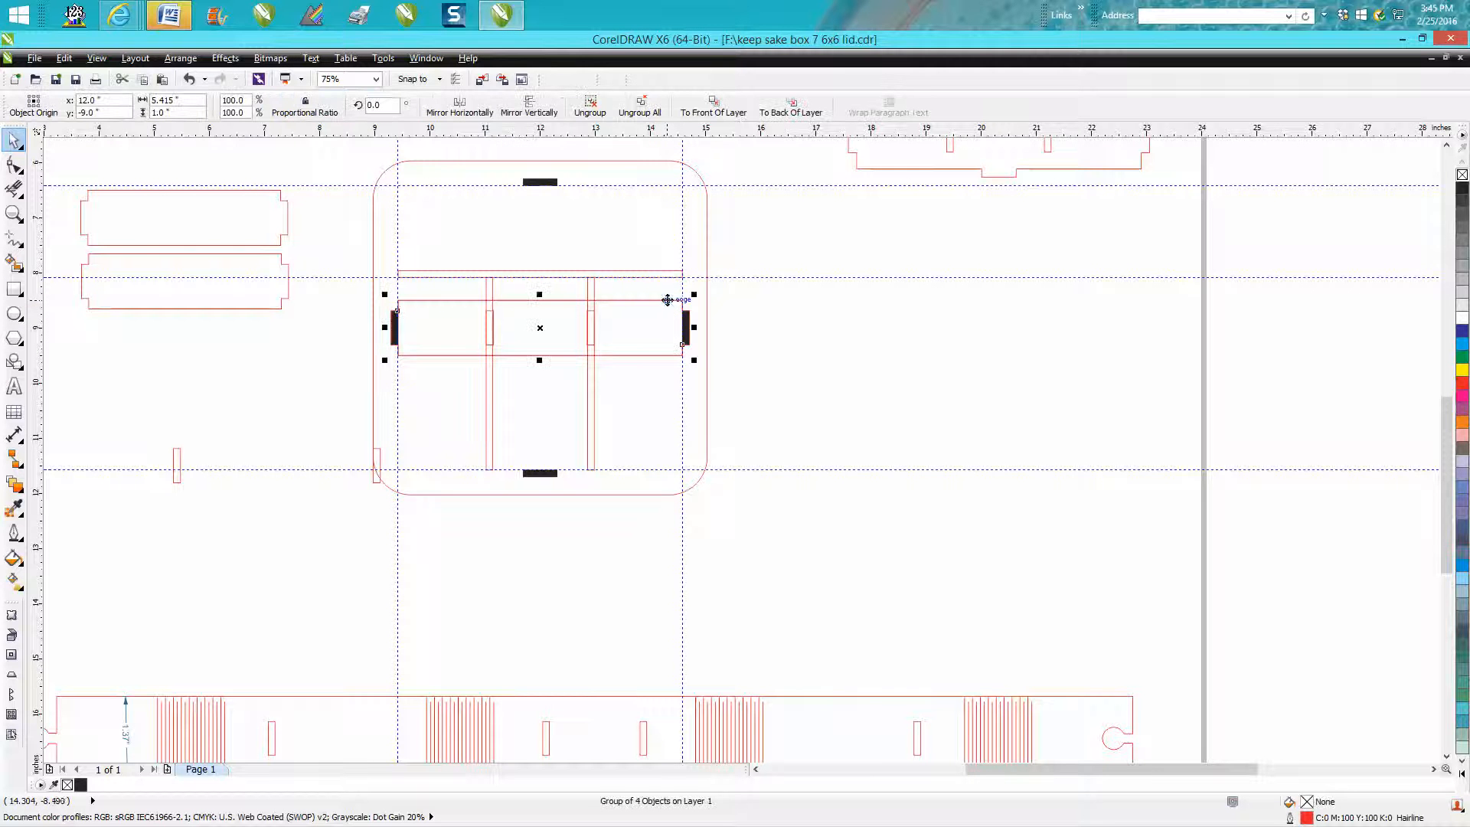
{"action": "left_click", "coordinate": [594, 350], "text": "shift"}
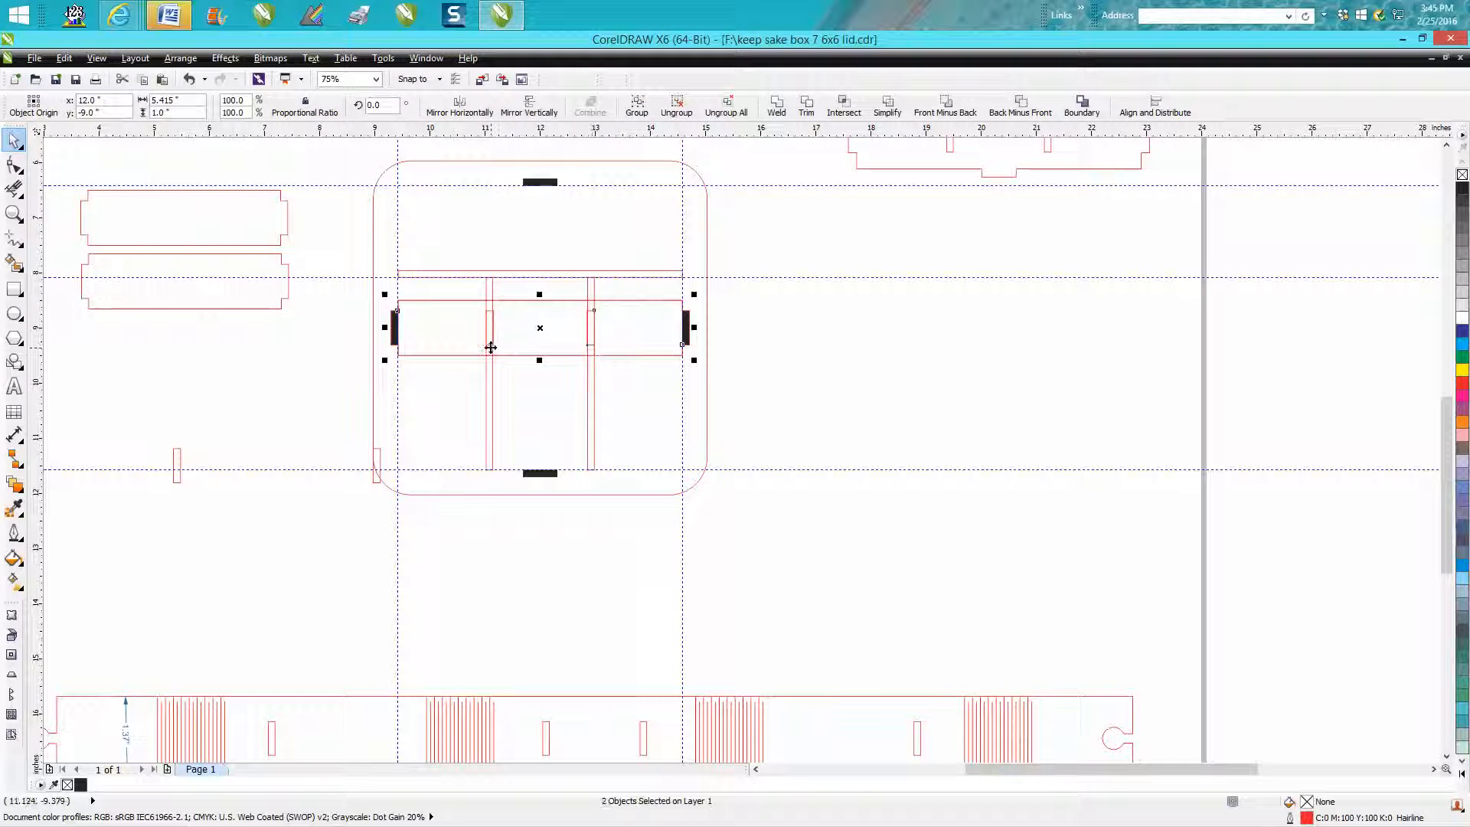
{"action": "left_click", "coordinate": [489, 346], "text": "shift"}
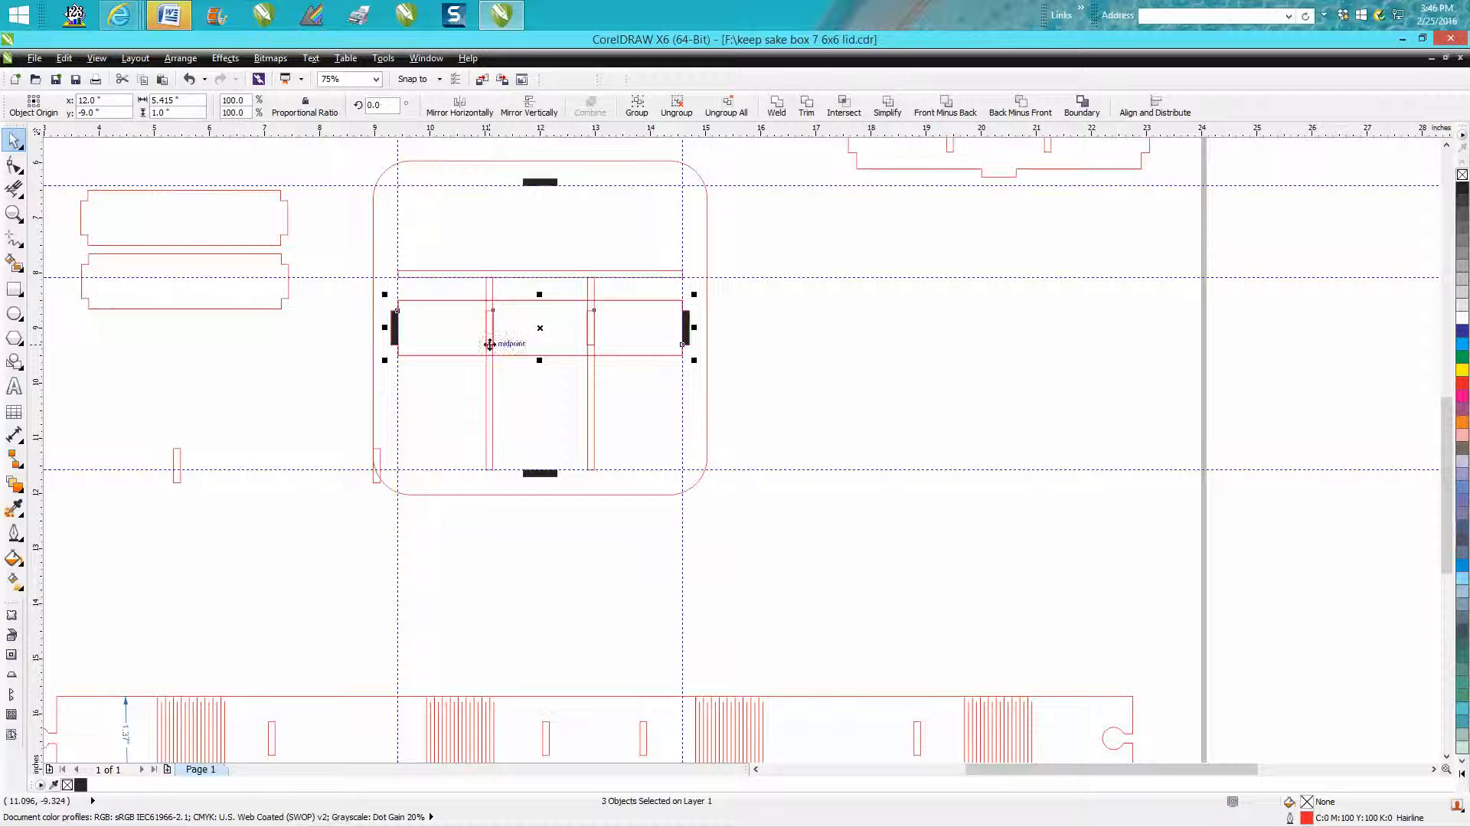
{"action": "left_click", "coordinate": [181, 58]}
{"action": "left_click", "coordinate": [208, 210]}
{"action": "left_click_drag", "start_coordinate": [539, 327], "coordinate": [897, 334]}
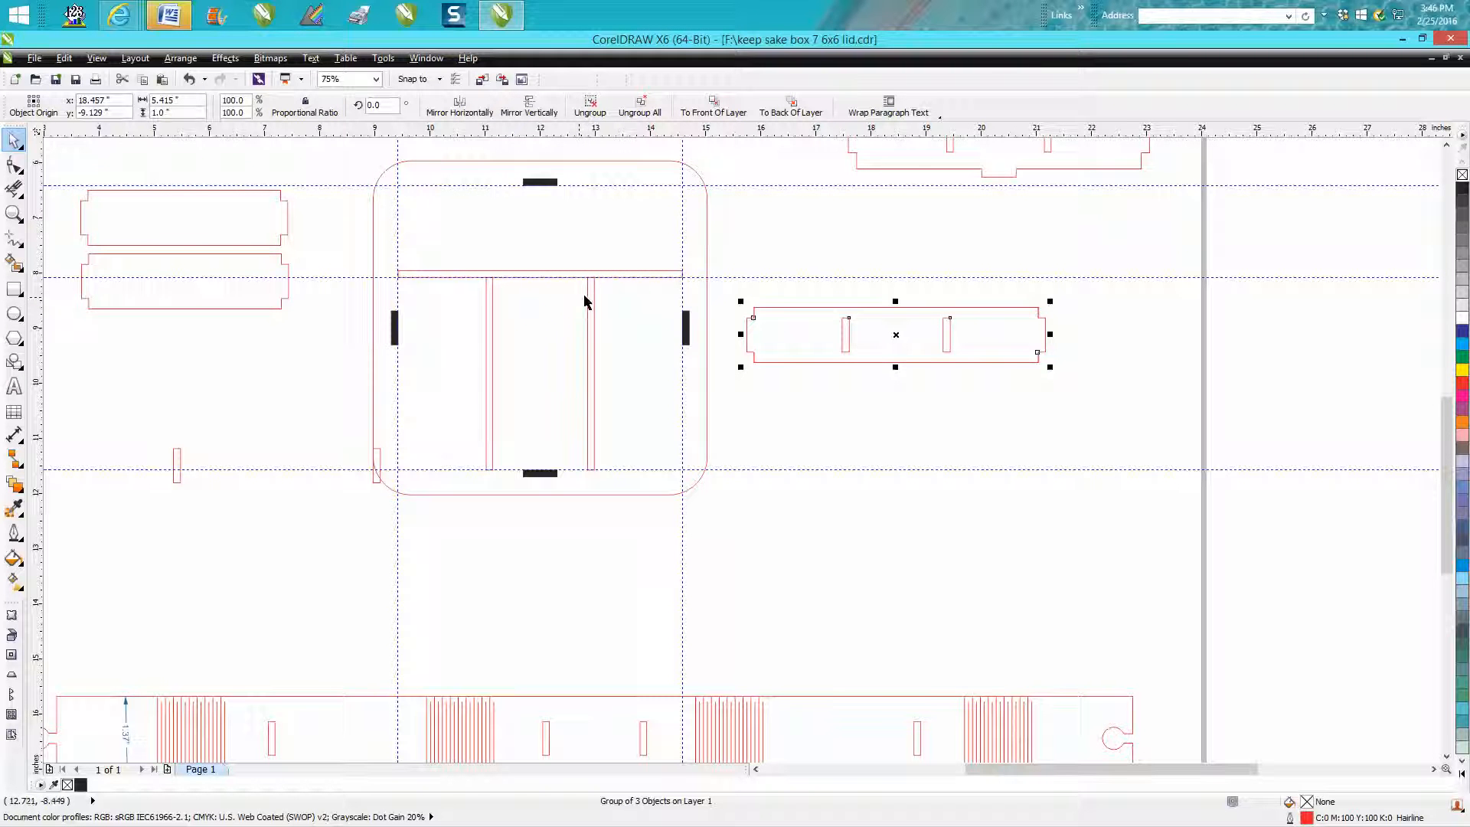
Place the slotted longer divider below the two shorter dividers and move all three higher on the page
{"action": "mouse_move", "coordinate": [895, 334]}
{"action": "left_mouse_down"}
{"action": "mouse_move", "coordinate": [398, 300]}
{"action": "mouse_move", "coordinate": [184, 341]}
{"action": "left_mouse_up"}
{"action": "scroll", "coordinate": [184, 340], "scroll_direction": "down", "scroll_amount": 2}
{"action": "left_click_drag", "start_coordinate": [90, 241], "coordinate": [271, 383]}
{"action": "left_click_drag", "start_coordinate": [196, 306], "coordinate": [184, 203]}
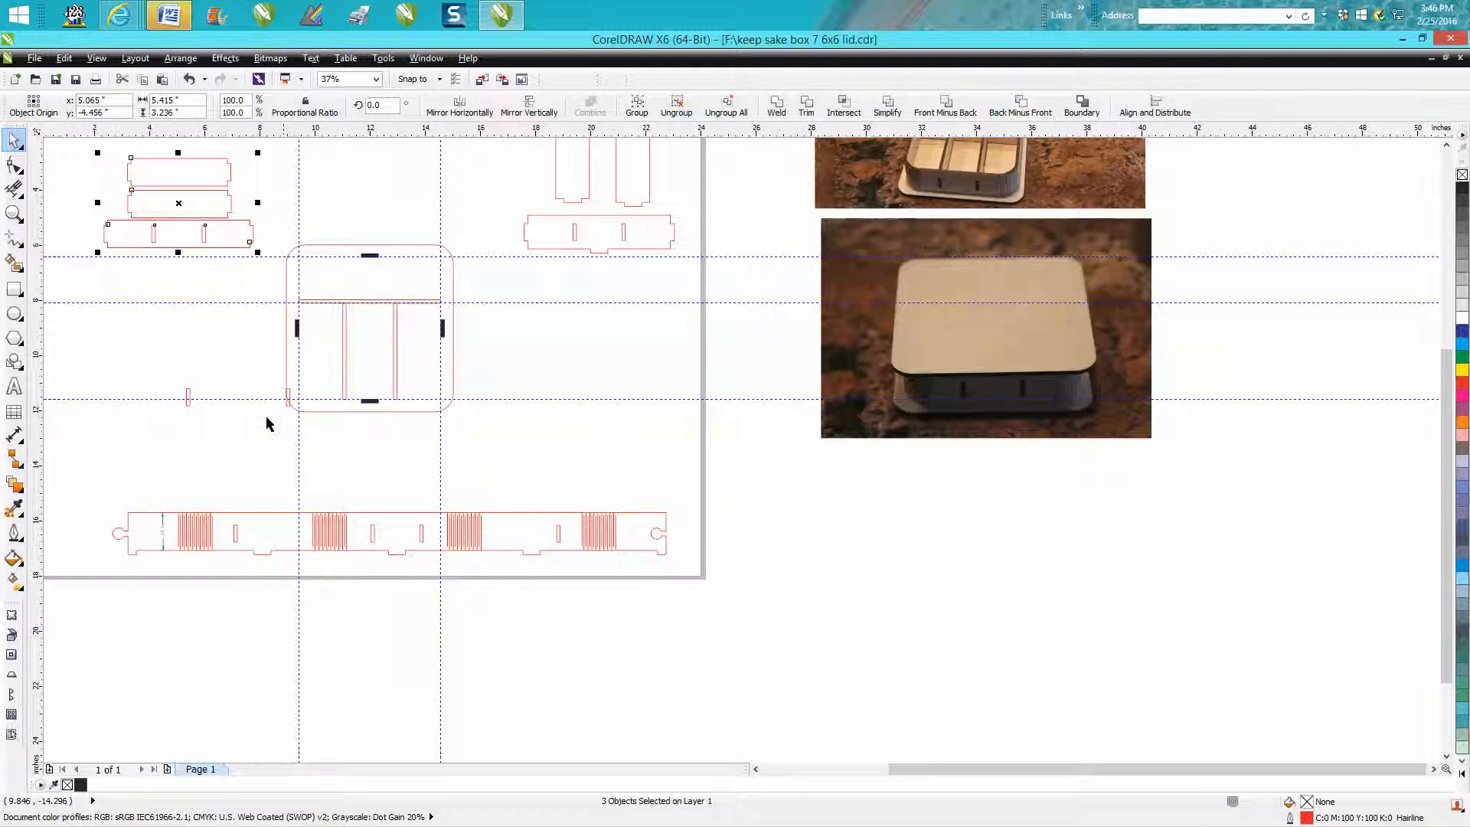
Move the stray tab rectangle off the base panel's left edge to beside the other loose tab
{"action": "left_click", "coordinate": [283, 401]}
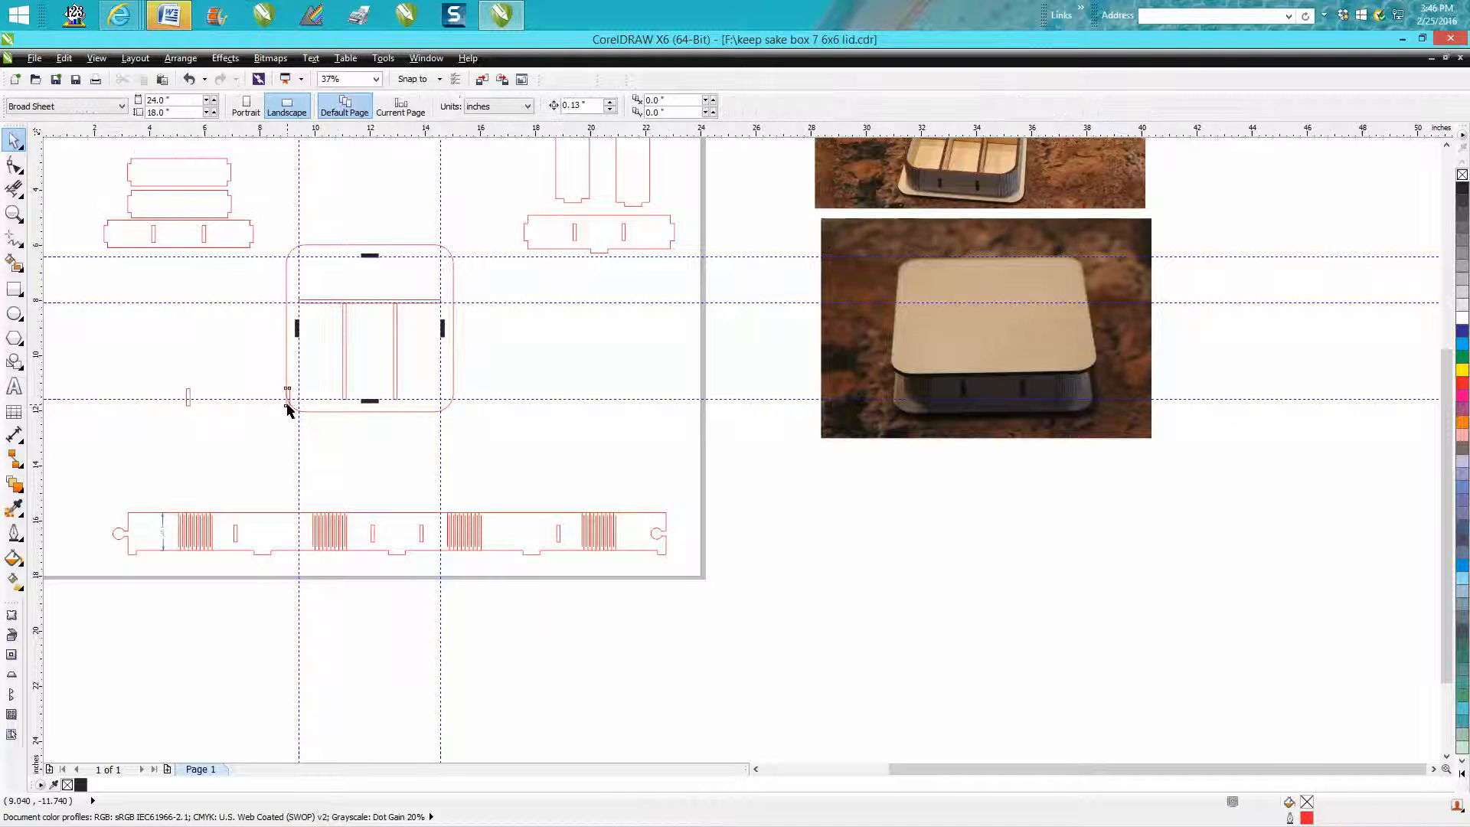
{"action": "left_click", "coordinate": [288, 395]}
{"action": "left_click_drag", "start_coordinate": [286, 395], "coordinate": [218, 396]}
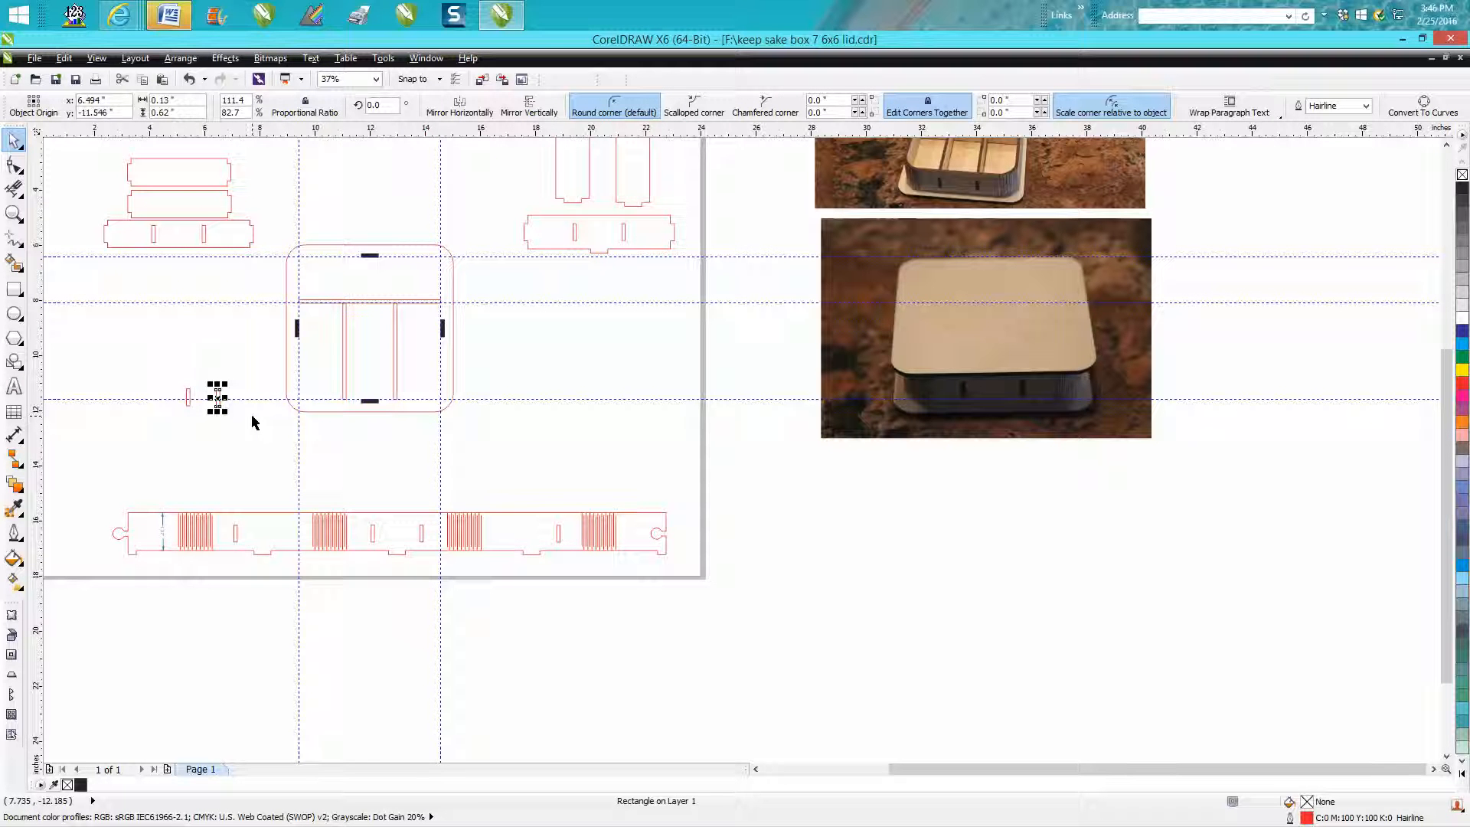